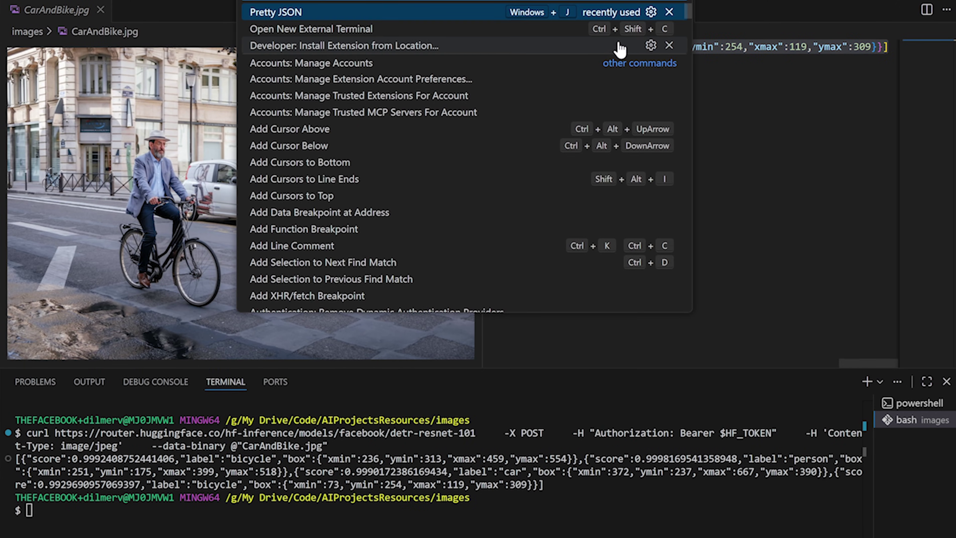
- Pretty-print the detection results JSON and scroll through it
{"action": "key", "text": "Return"}
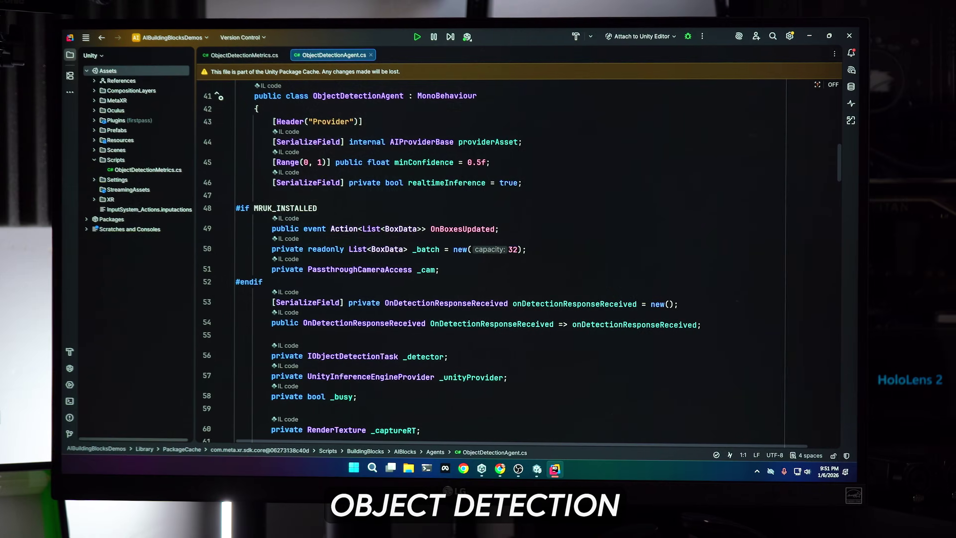
{"action": "scroll", "coordinate": [526, 264], "scroll_direction": "down", "scroll_amount": 1}
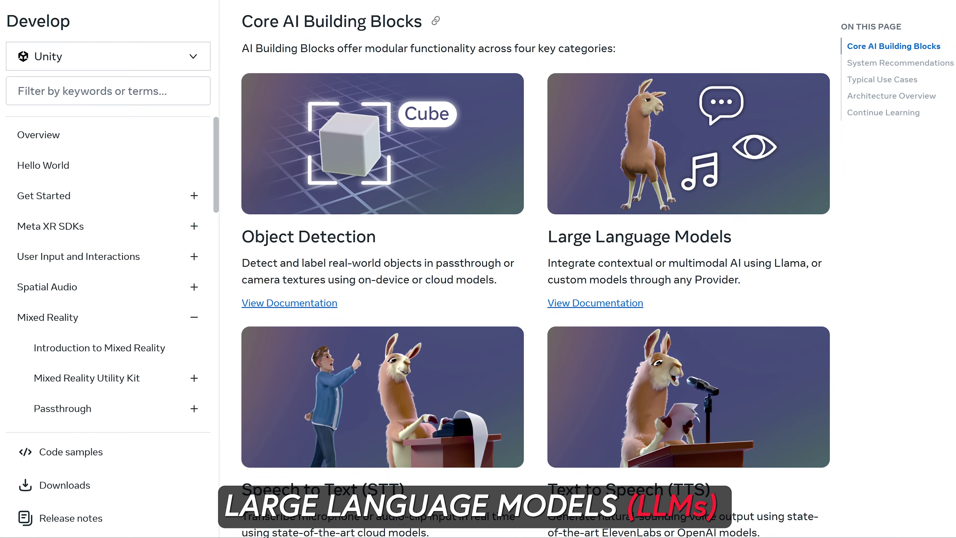
{"action": "scroll", "coordinate": [534, 263], "scroll_direction": "down", "scroll_amount": 1}
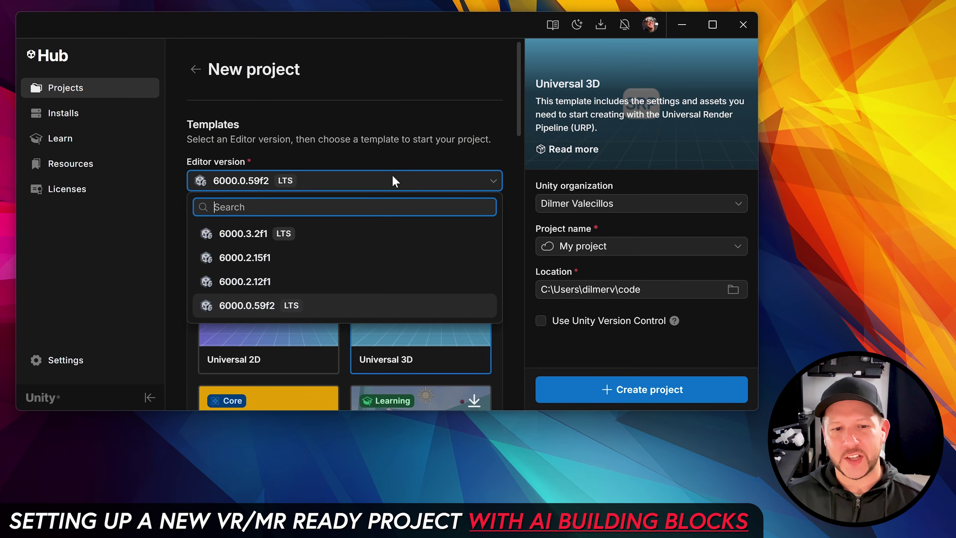
- Pick editor 6000.2.15f1 with the Universal 3D template, name it AIBuildingBlocksDemos, and create it
{"action": "left_click", "coordinate": [295, 258]}
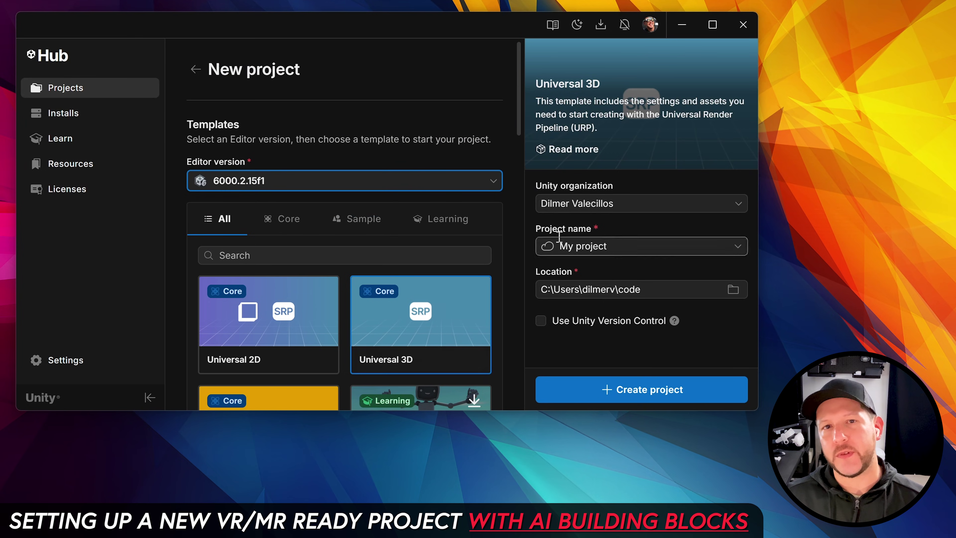
{"action": "left_click", "coordinate": [600, 206]}
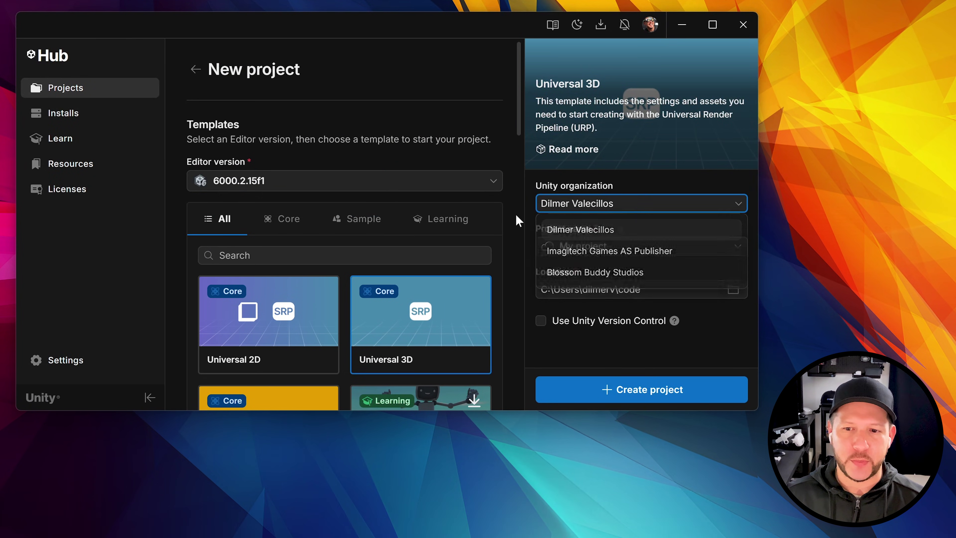
{"action": "left_click", "coordinate": [580, 229]}
{"action": "left_click", "coordinate": [614, 243]}
{"action": "type", "text": "AIBuildingBlocksDemos"}
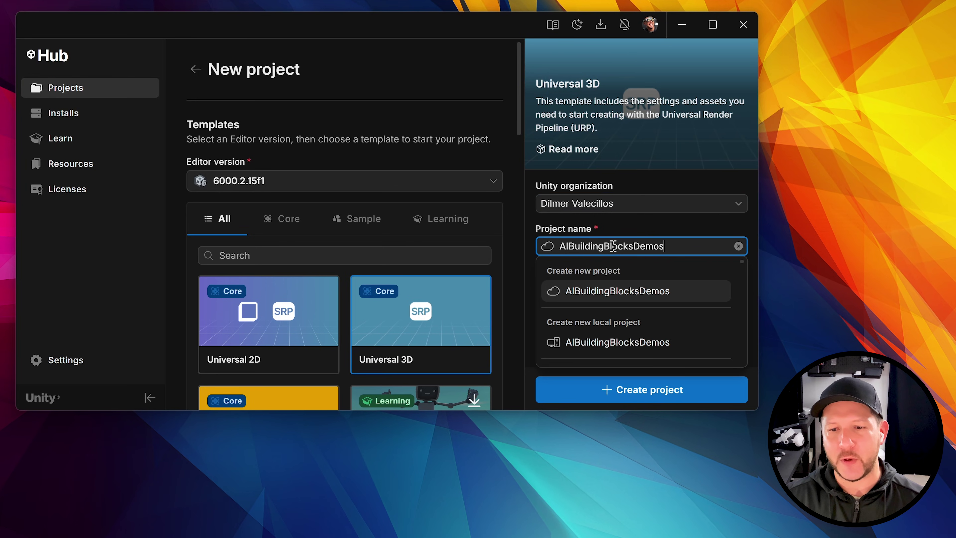
{"action": "key", "text": "Tab"}
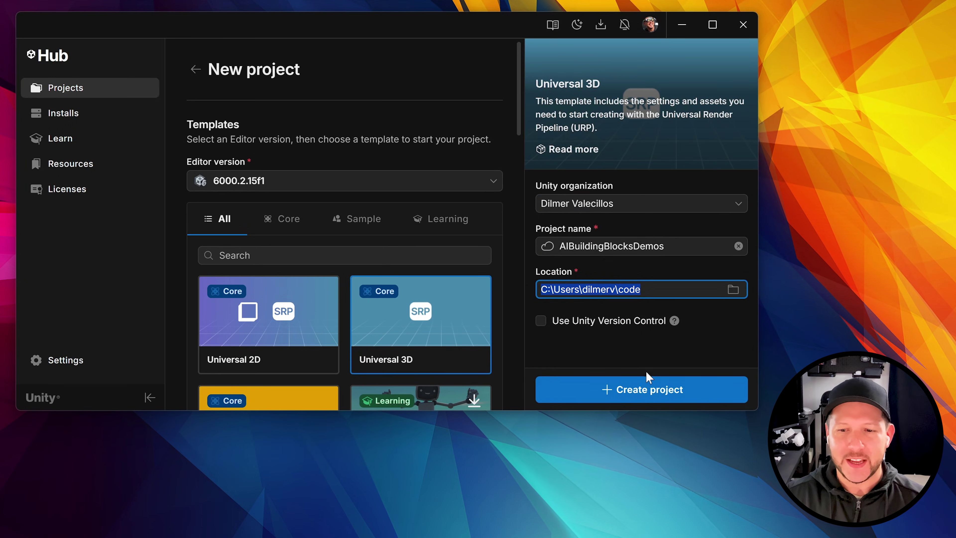
{"action": "left_click", "coordinate": [646, 389]}
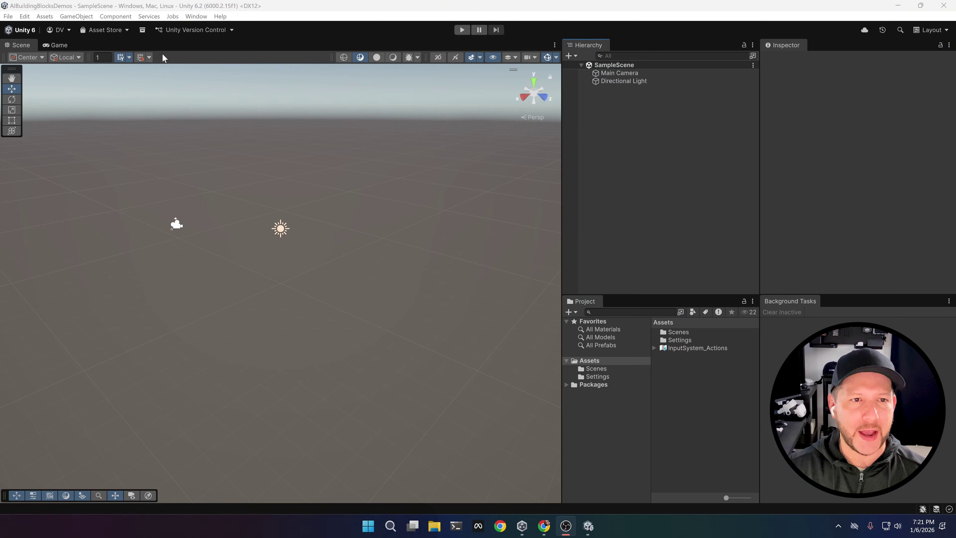
- Install the Meta MR Utility Kit package from My Assets in the Package Manager
{"action": "left_click", "coordinate": [142, 30]}
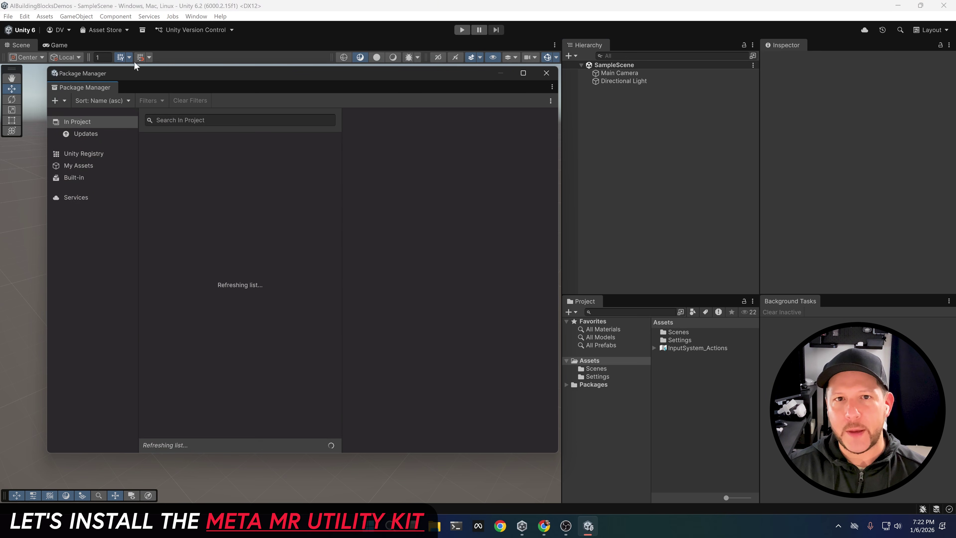
{"action": "left_click", "coordinate": [99, 165]}
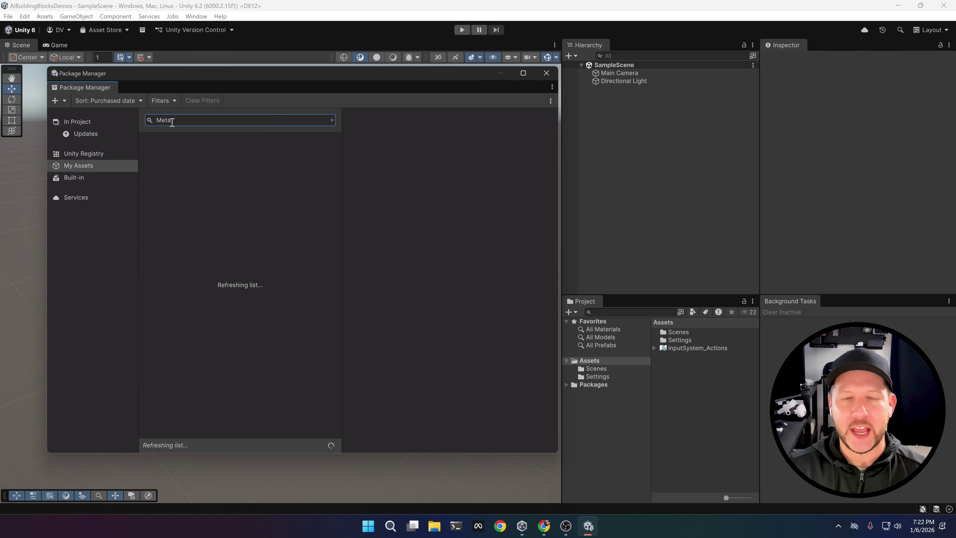
{"action": "left_click", "coordinate": [192, 174]}
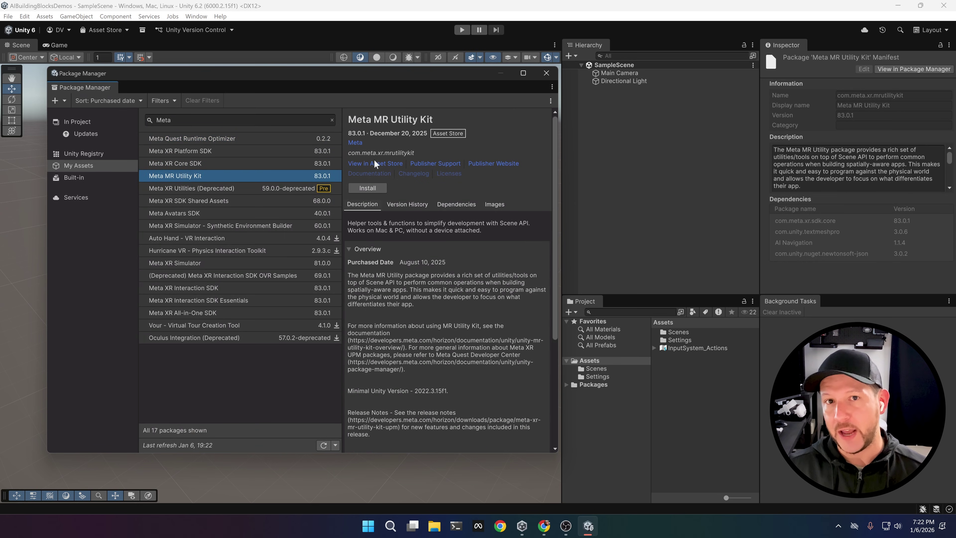
{"action": "left_click", "coordinate": [372, 188]}
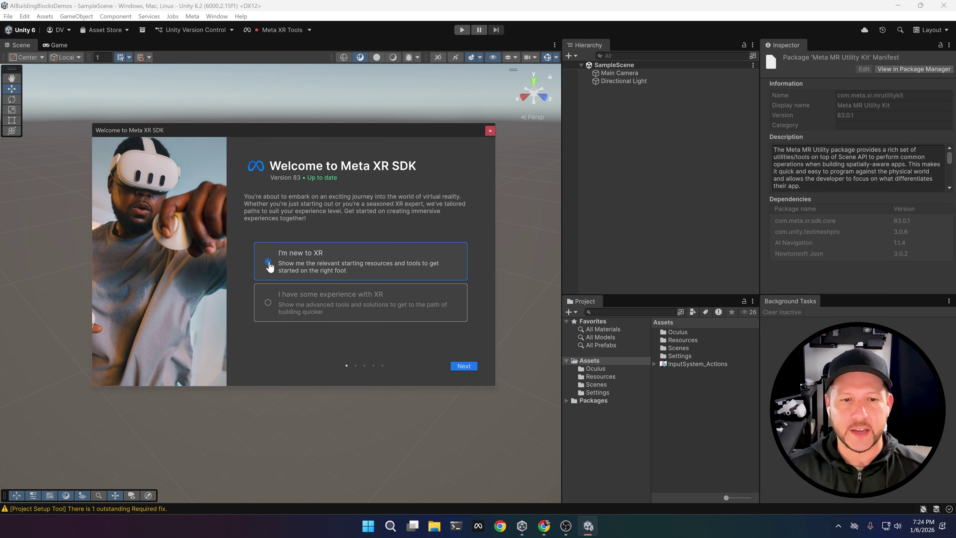
- Complete the Meta XR SDK welcome wizard with Game Developer as the role
{"action": "left_click", "coordinate": [465, 367]}
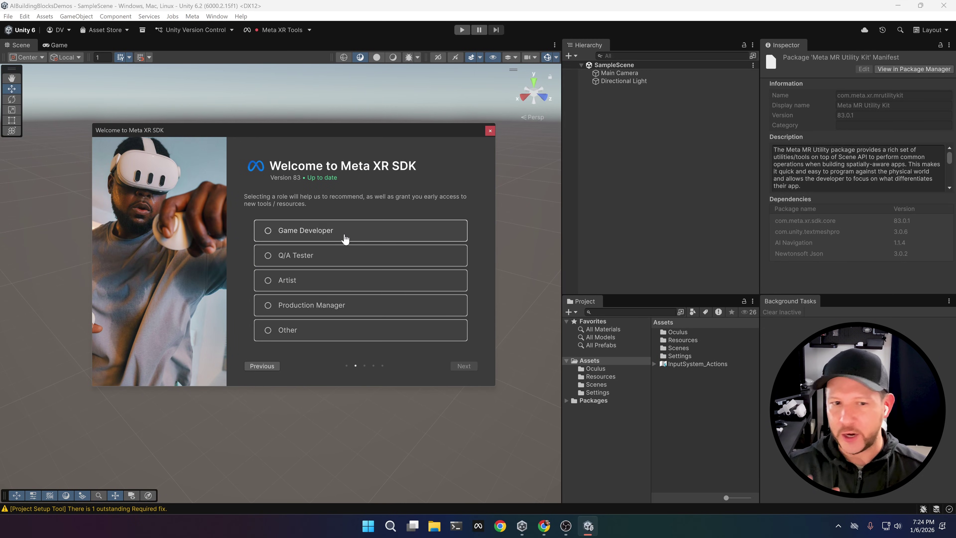
{"action": "left_click", "coordinate": [345, 236]}
{"action": "left_click", "coordinate": [465, 366]}
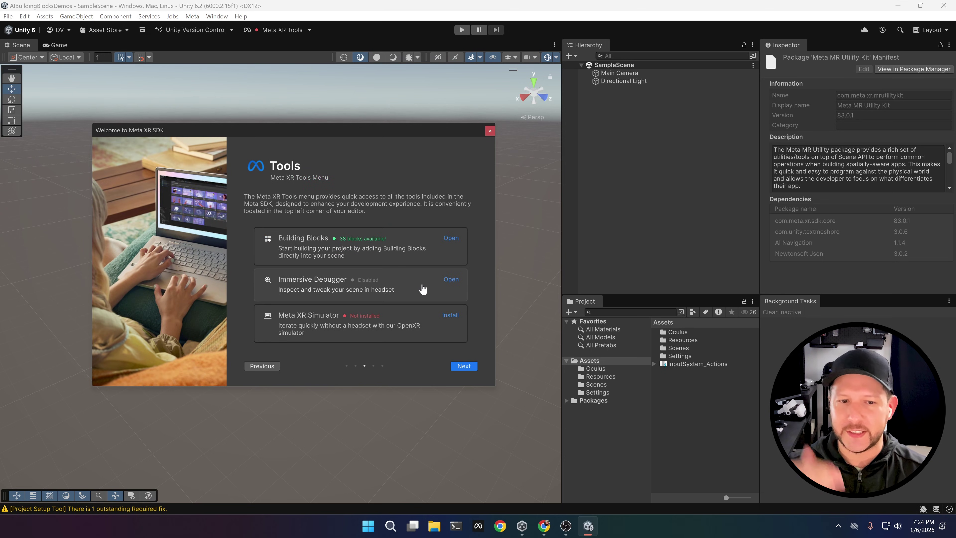
{"action": "left_click", "coordinate": [460, 369]}
{"action": "left_click", "coordinate": [460, 368]}
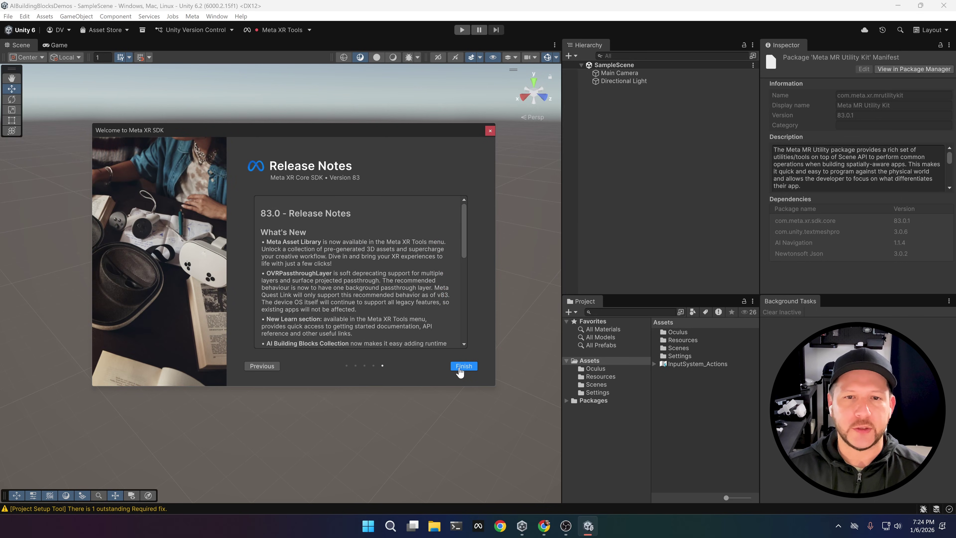
{"action": "left_click", "coordinate": [460, 366]}
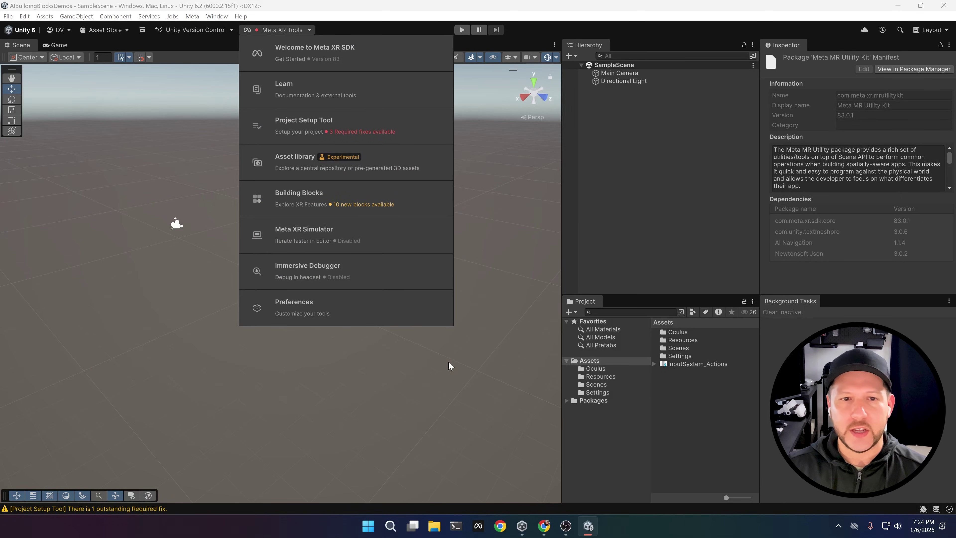
- Switch the build platform to Meta Quest and install the required OpenXR package
{"action": "left_click", "coordinate": [330, 136]}
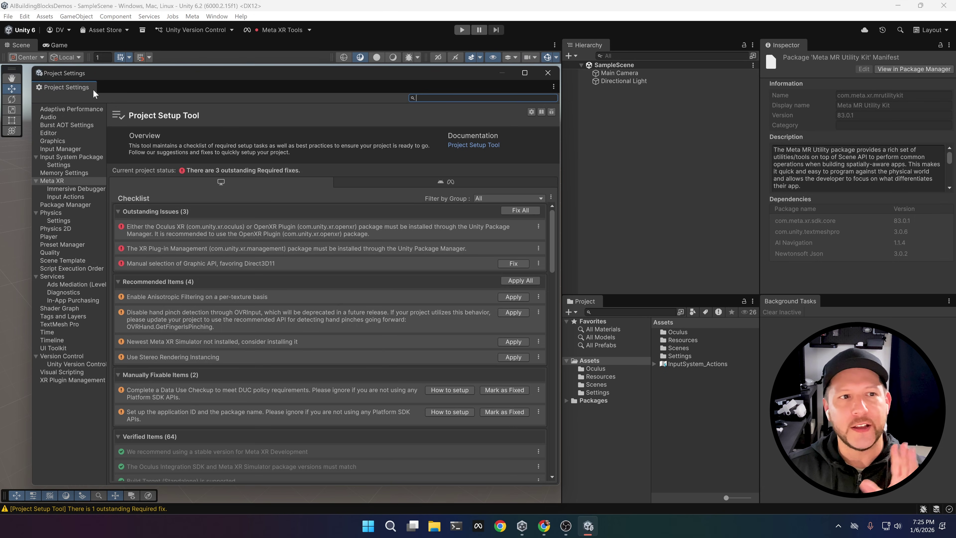
{"action": "left_click", "coordinate": [8, 16]}
{"action": "left_click", "coordinate": [41, 134]}
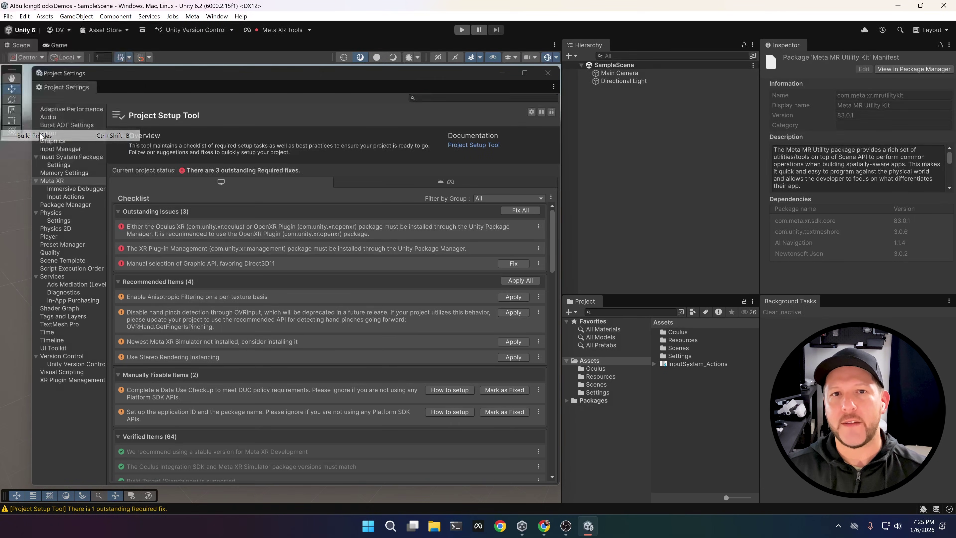
{"action": "left_click", "coordinate": [82, 150]}
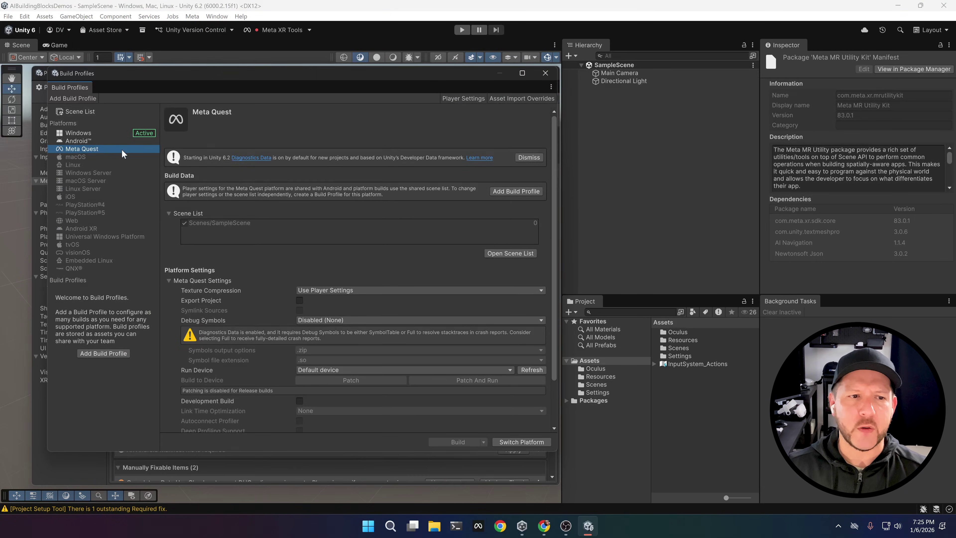
{"action": "left_click", "coordinate": [542, 445]}
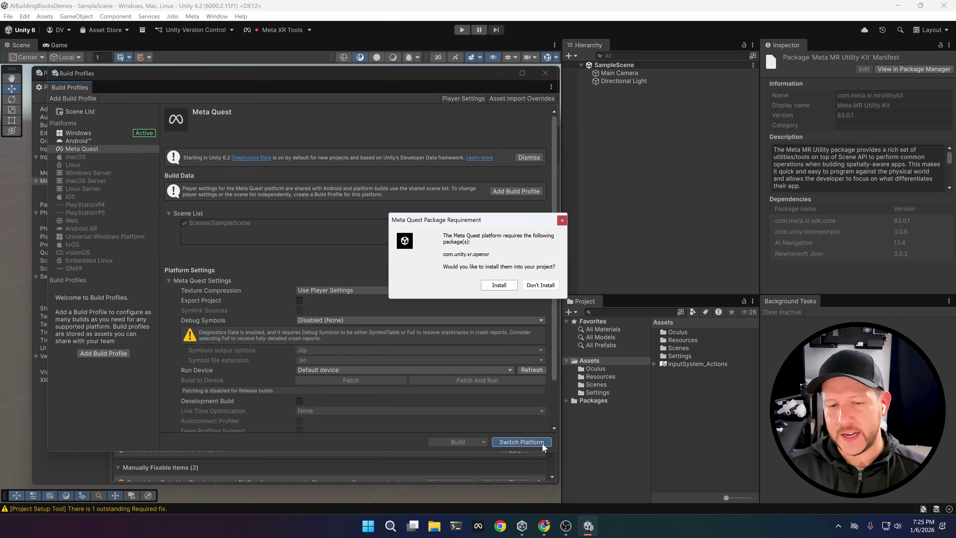
{"action": "left_click", "coordinate": [498, 285]}
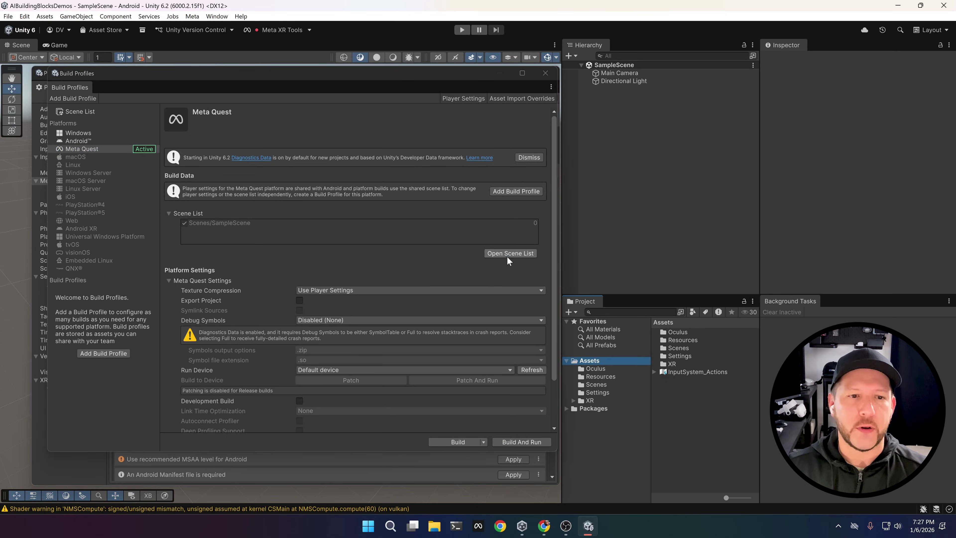
- Select Scenes/SampleScene in the Project window and begin renaming it
{"action": "left_click", "coordinate": [508, 254]}
{"action": "left_click", "coordinate": [593, 384]}
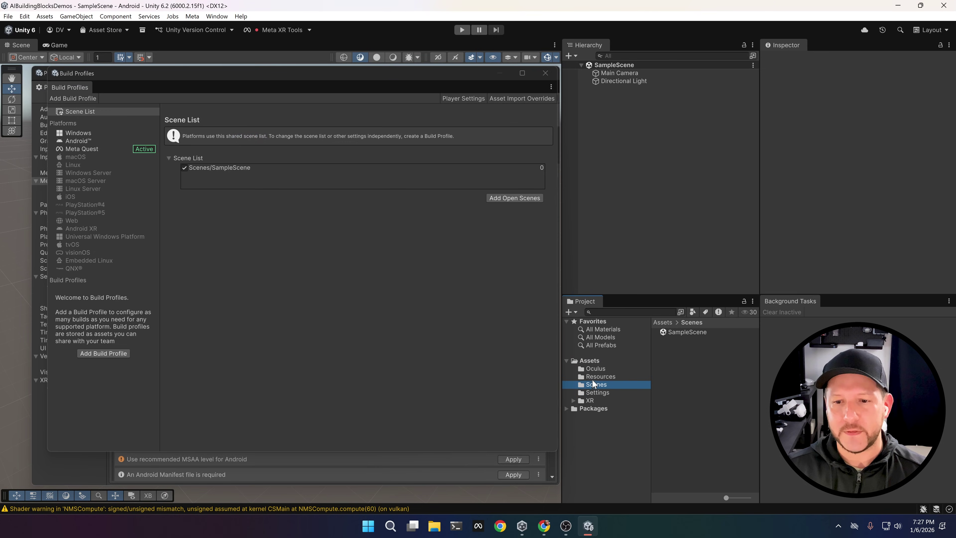
{"action": "left_click", "coordinate": [677, 331]}
{"action": "left_click", "coordinate": [677, 331]}
- Rename the scene to AIBuildingBlocksOnDevice and apply all recommended setup fixes
{"action": "type", "text": "AIBuil"}
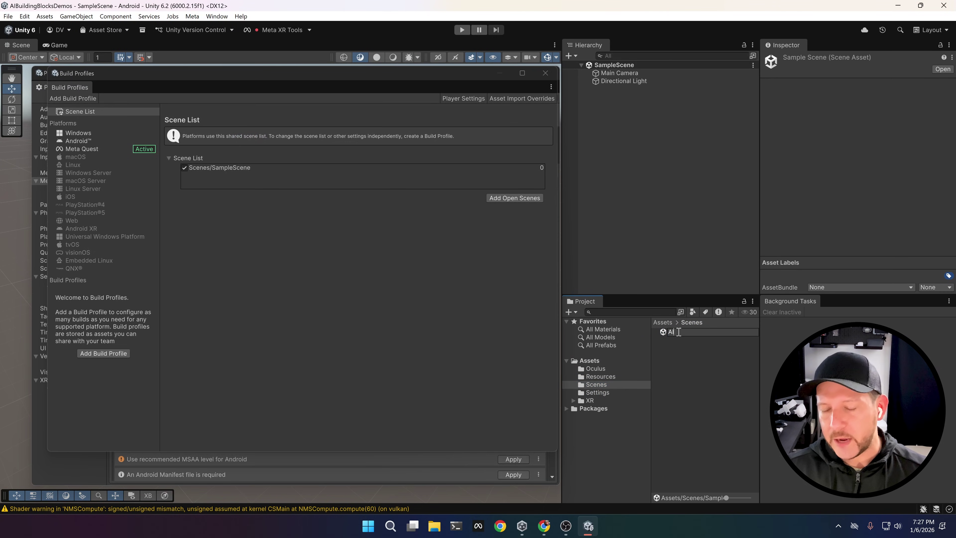
{"action": "type", "text": "dingBlocksOnDevice"}
{"action": "key", "text": "Return"}
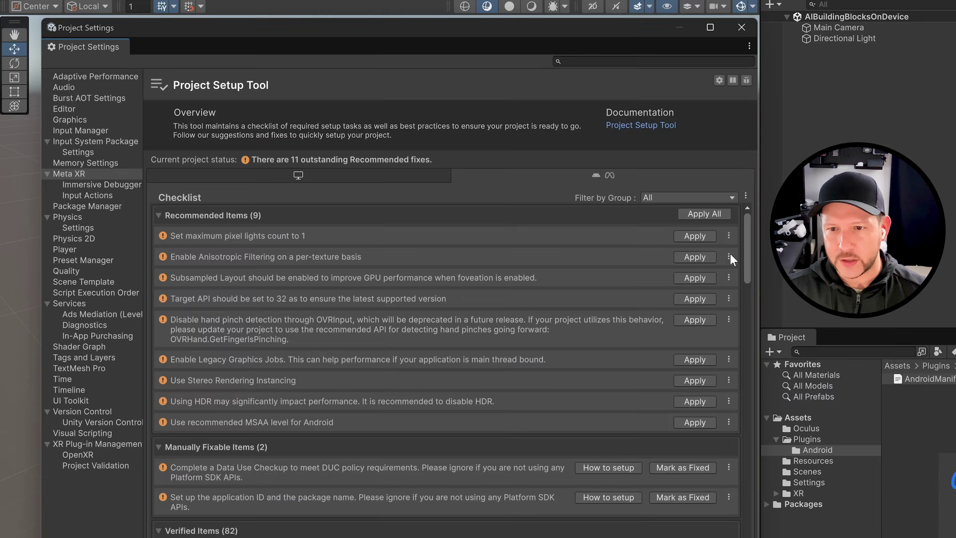
{"action": "left_click", "coordinate": [715, 213]}
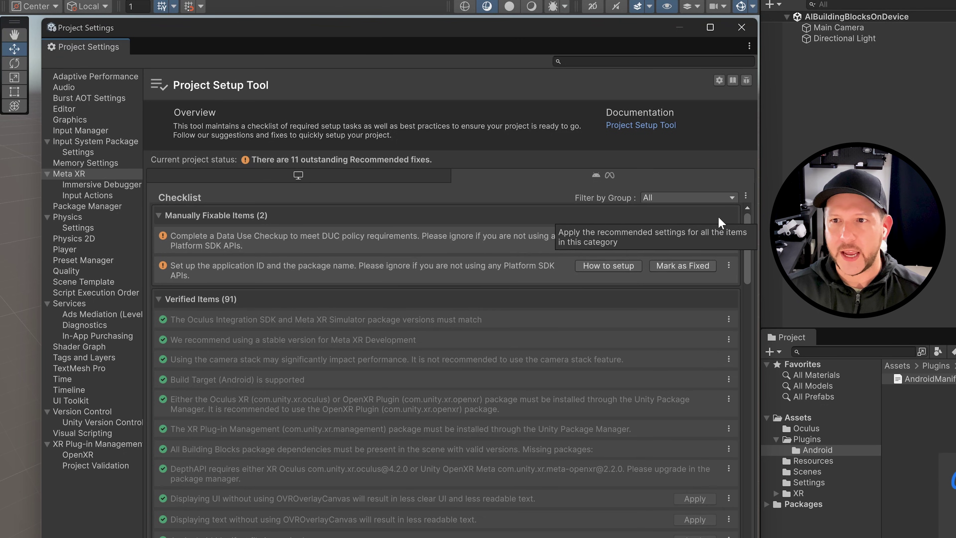
- Mark the data use checkup and application ID items as fixed and open Building Blocks
{"action": "left_click", "coordinate": [703, 237]}
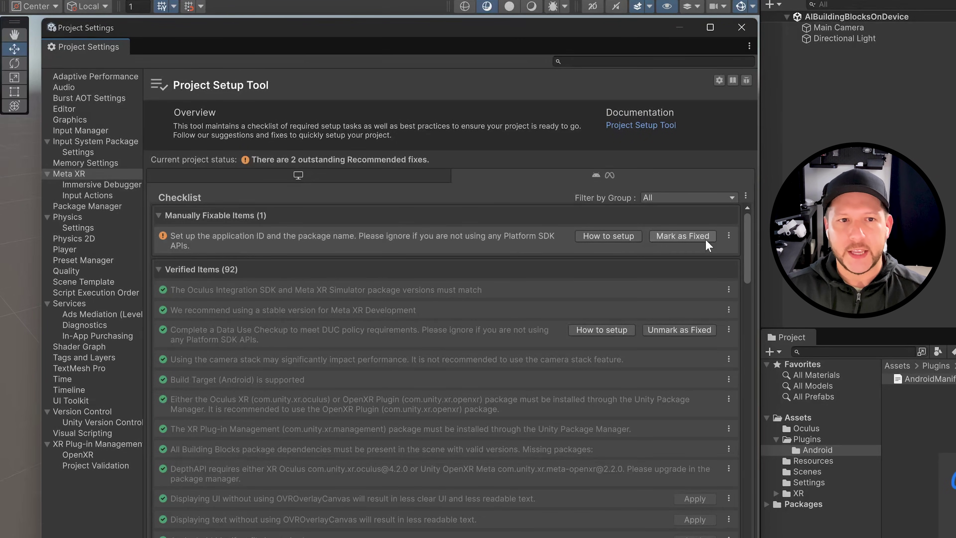
{"action": "left_click", "coordinate": [702, 237]}
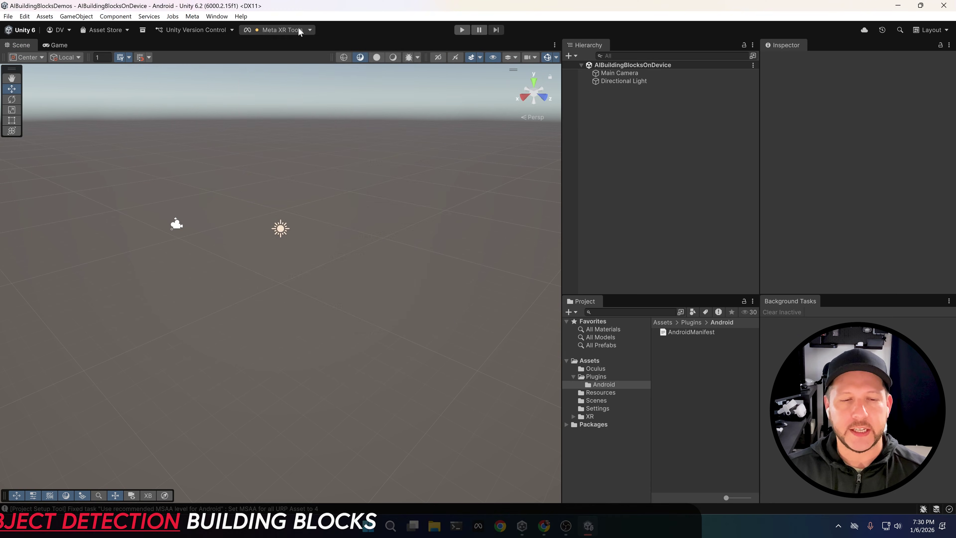
{"action": "left_click", "coordinate": [278, 30]}
{"action": "left_click", "coordinate": [298, 201]}
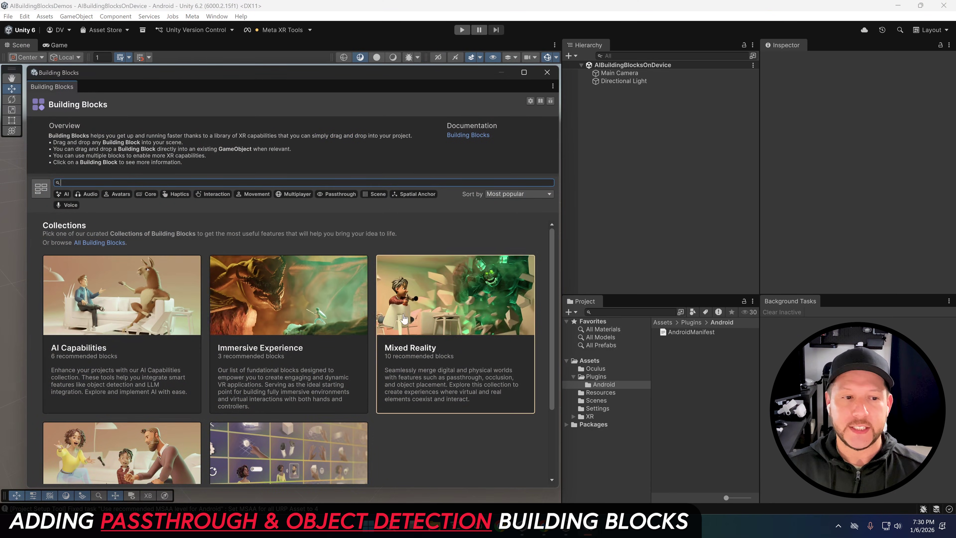
- Browse AI Capabilities blocks, search 'pas' for Passthrough, and apply all recommended project fixes
{"action": "left_click", "coordinate": [121, 308]}
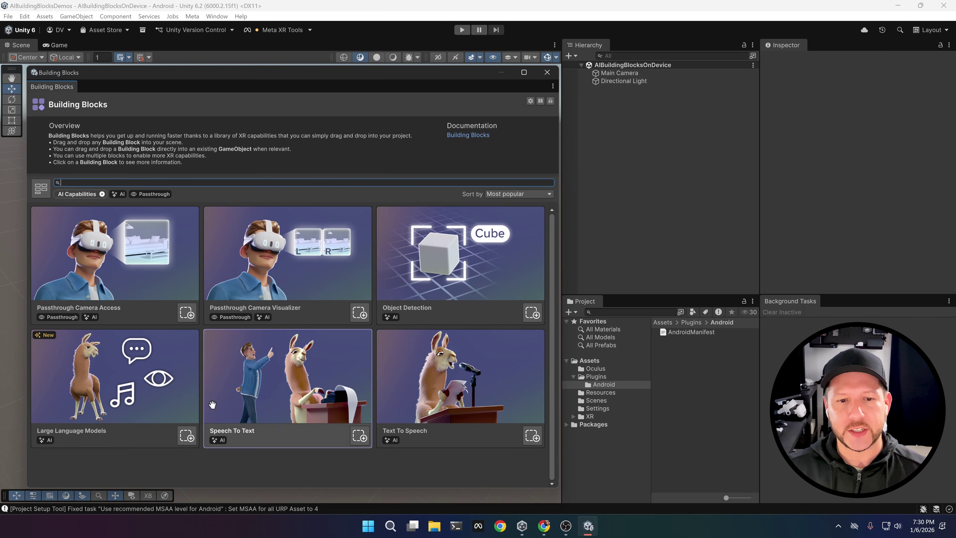
{"action": "left_click", "coordinate": [102, 194]}
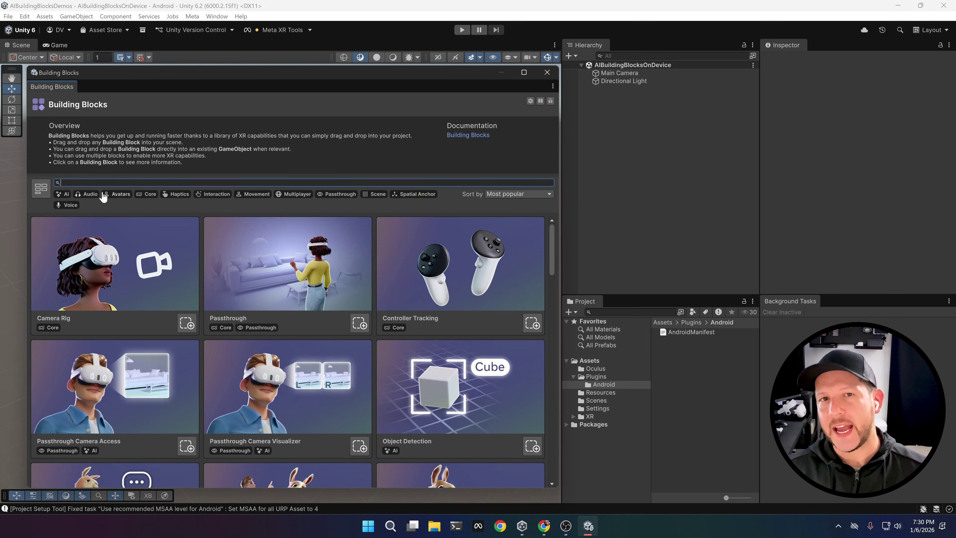
{"action": "type", "text": "pas"}
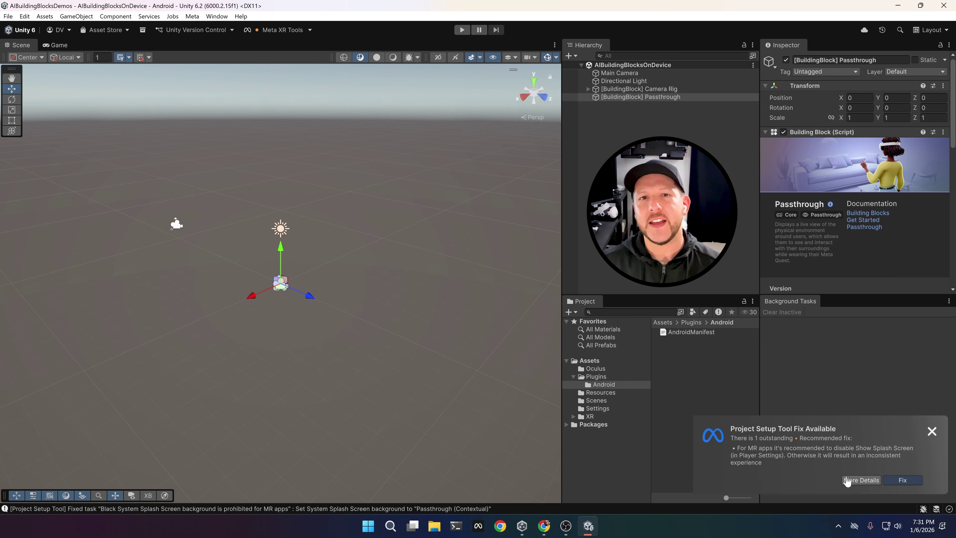
{"action": "left_click", "coordinate": [847, 480]}
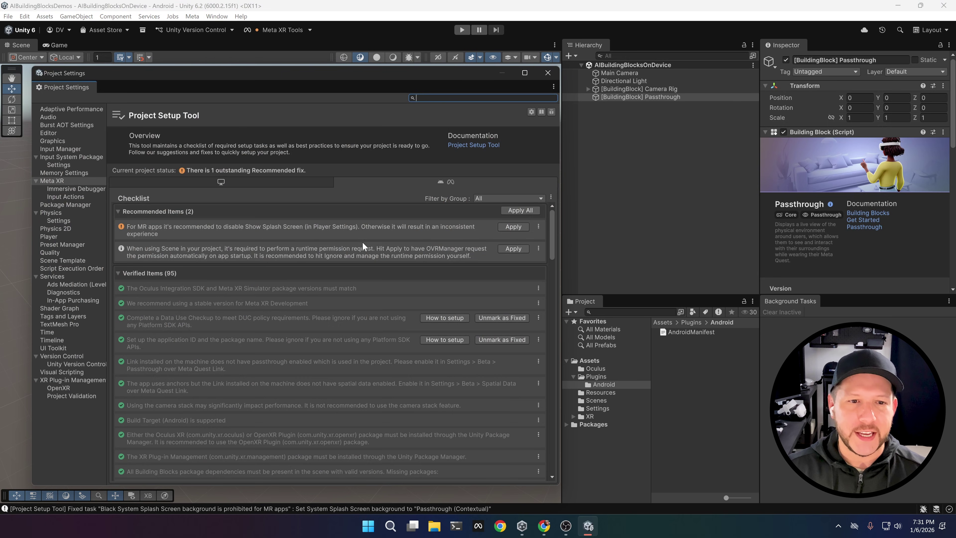
{"action": "left_click", "coordinate": [520, 208]}
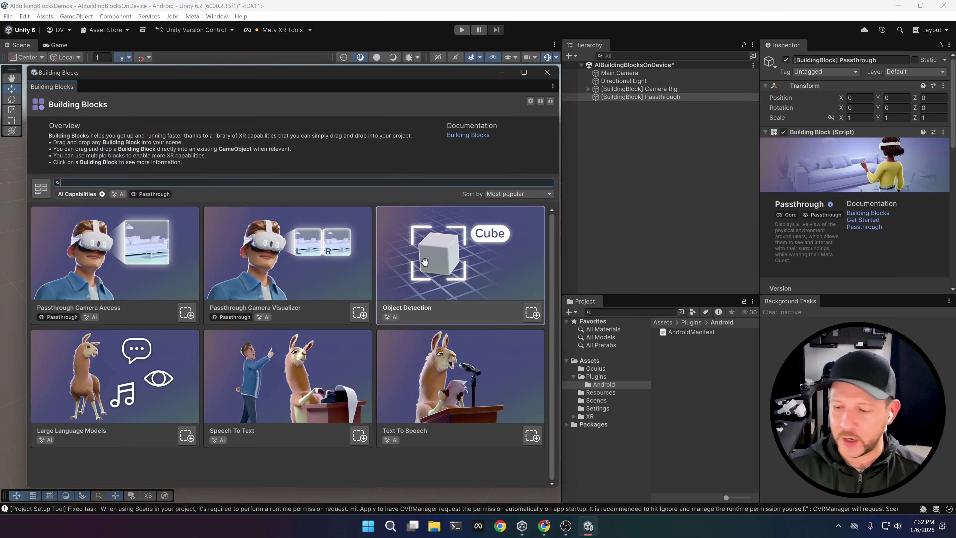
- Open Object Detection's variant options and switch the inference type to Cloud
{"action": "left_click", "coordinate": [425, 262]}
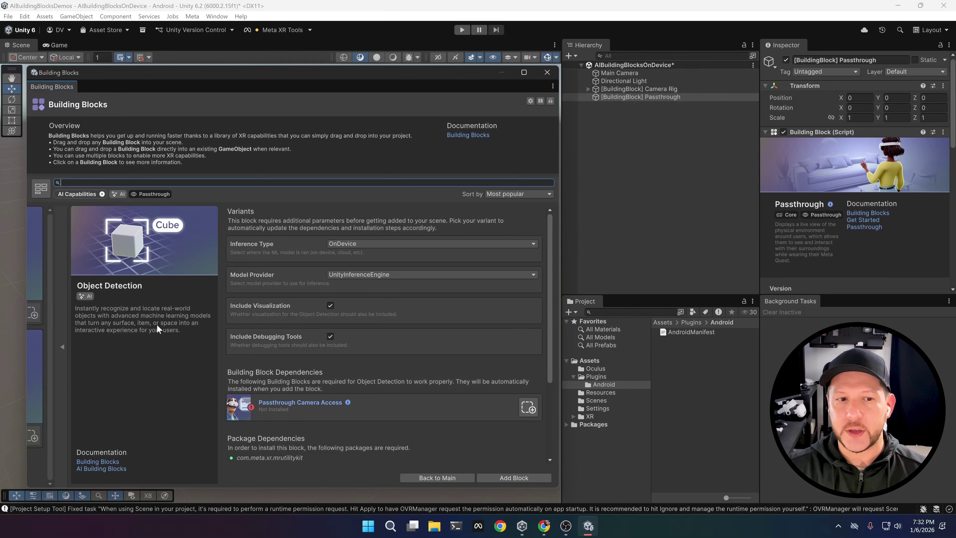
{"action": "left_click", "coordinate": [377, 245]}
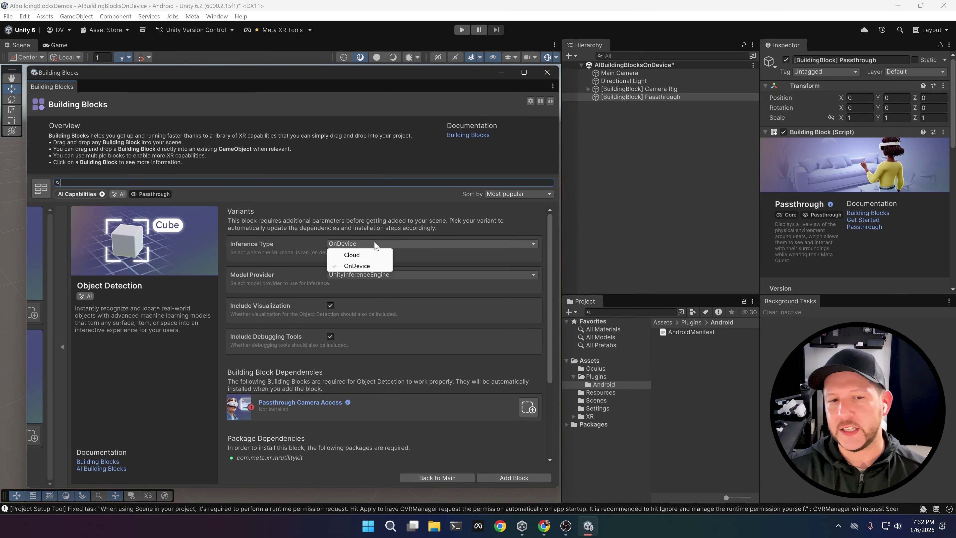
{"action": "left_click", "coordinate": [304, 246]}
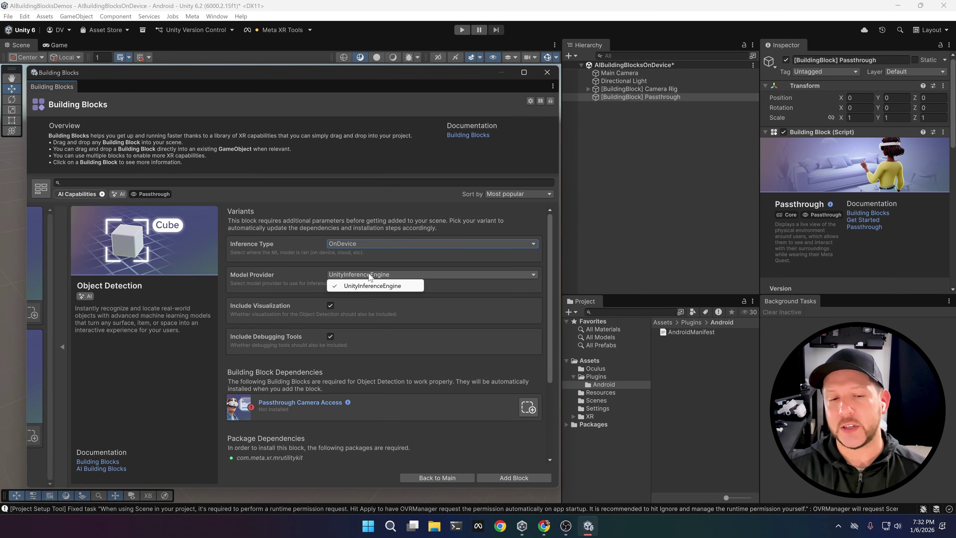
{"action": "left_click", "coordinate": [375, 246]}
{"action": "left_click", "coordinate": [370, 256]}
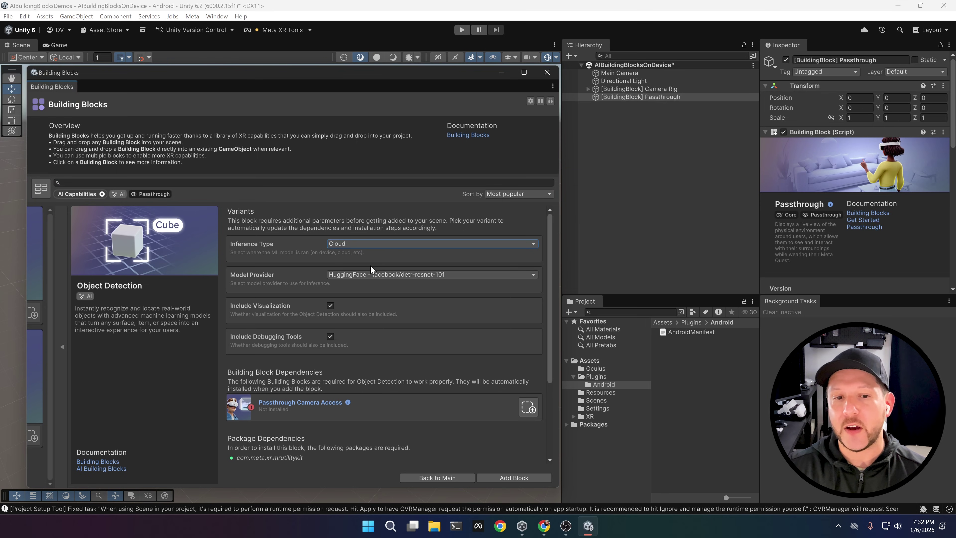
- Review the HuggingFace model provider, switch back to OnDevice, and check package dependencies
{"action": "left_click", "coordinate": [372, 276]}
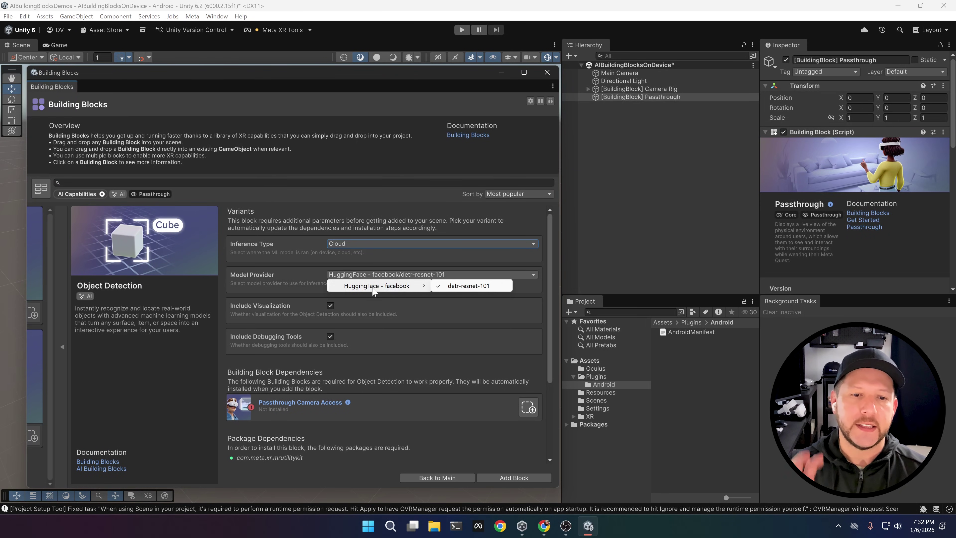
{"action": "left_click", "coordinate": [372, 268]}
{"action": "left_click", "coordinate": [373, 253]}
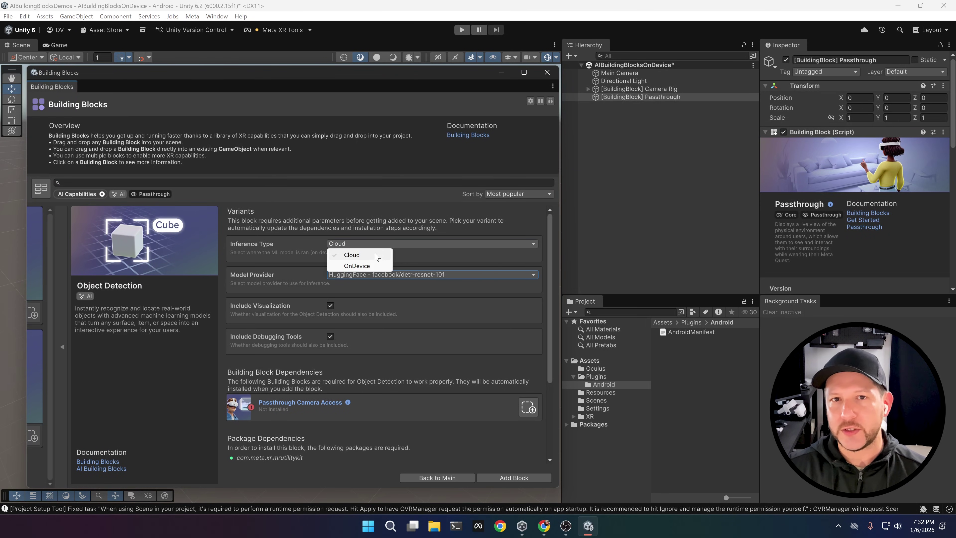
{"action": "left_click", "coordinate": [372, 265]}
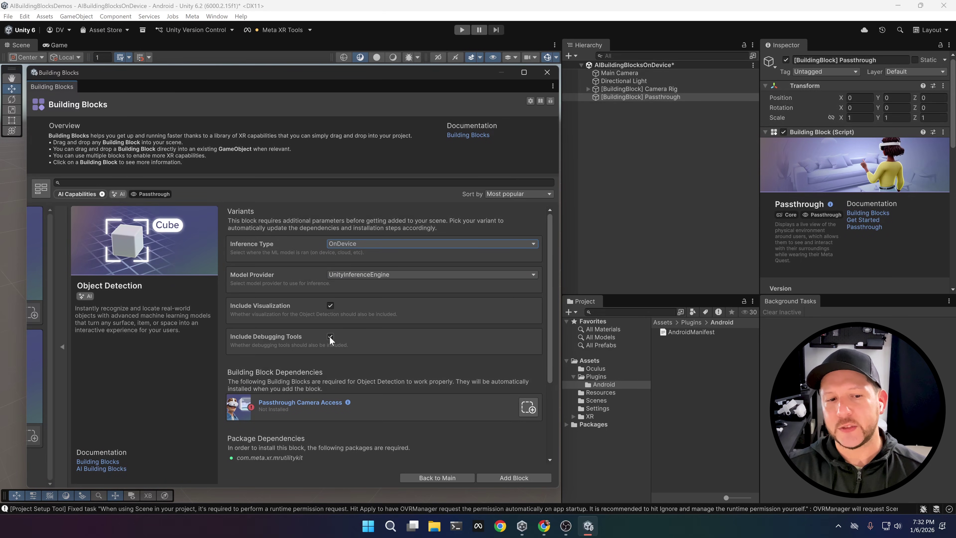
{"action": "scroll", "coordinate": [420, 353], "scroll_direction": "down", "scroll_amount": 4}
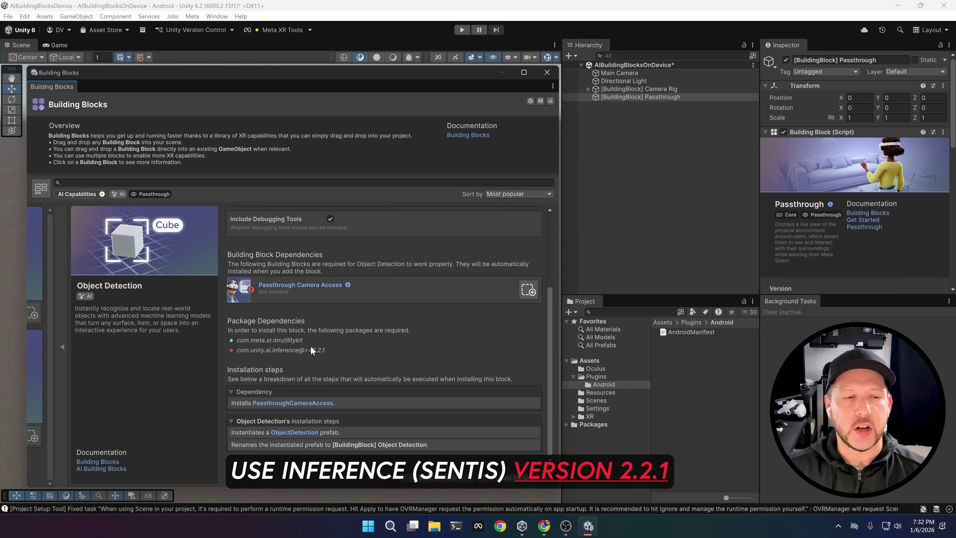
{"action": "left_click", "coordinate": [143, 30]}
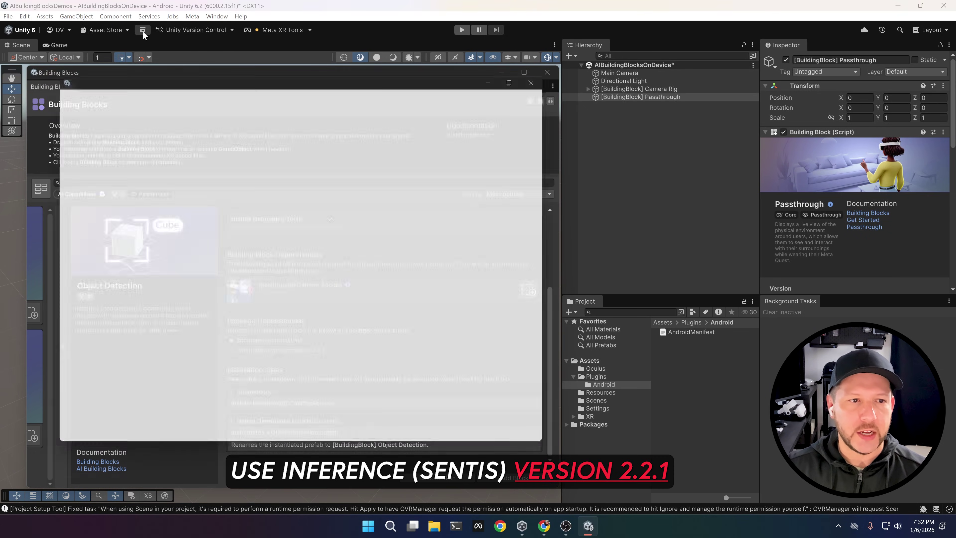
- Install package com.unity.ai.inference version 2.2.1 by name
{"action": "left_click", "coordinate": [68, 101]}
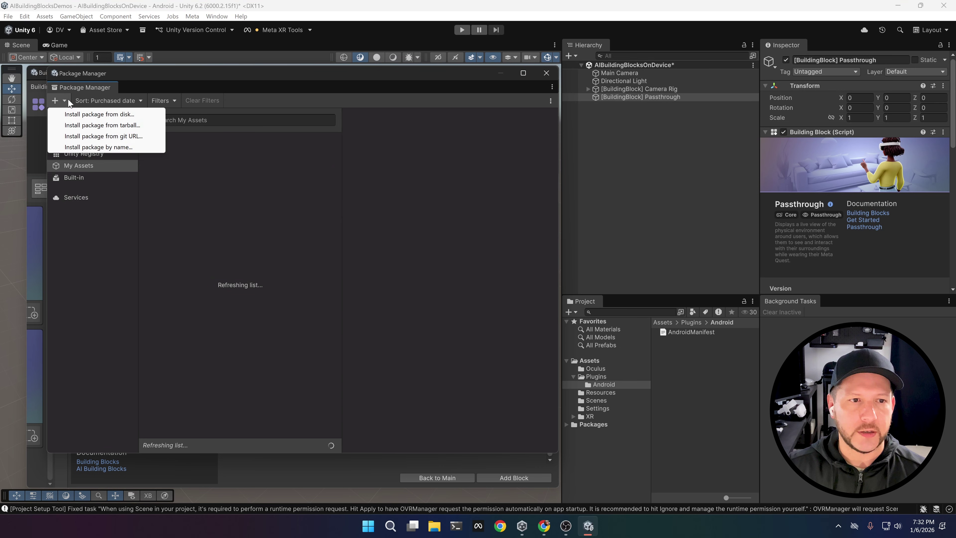
{"action": "left_click", "coordinate": [74, 146]}
{"action": "type", "text": "com.unity.ai.inference"}
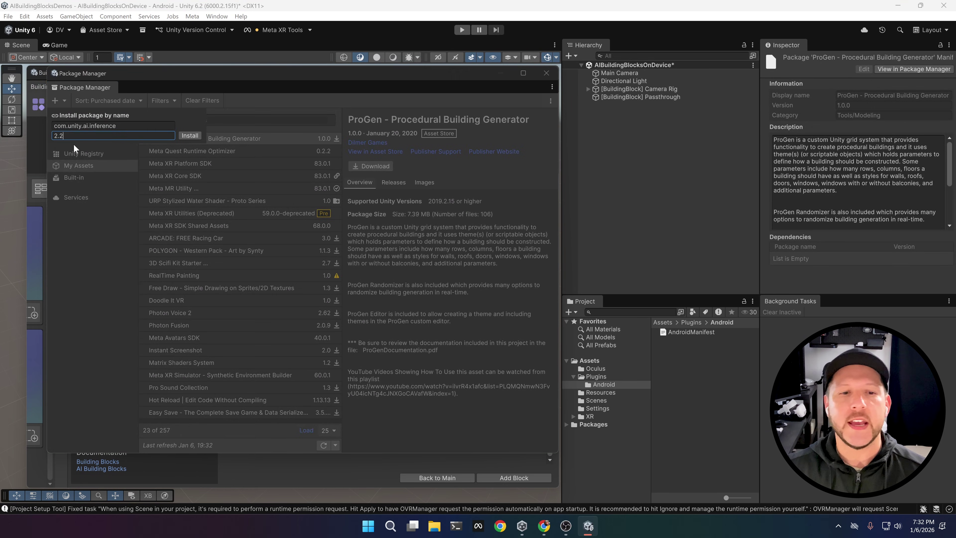
{"action": "key", "text": "Tab"}
{"action": "type", "text": "2.2.1"}
{"action": "left_click", "coordinate": [183, 137]}
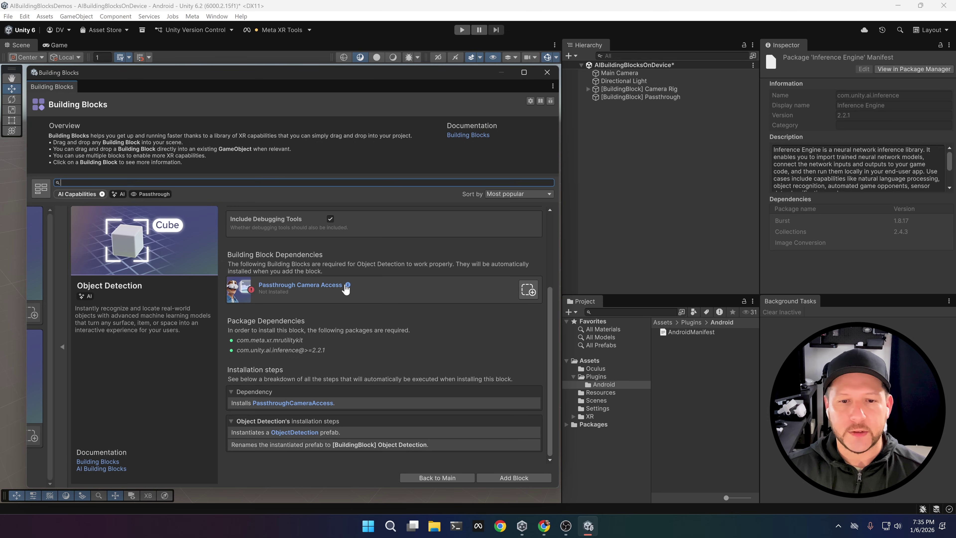
- Add the Object Detection block, confirm its variant, and allow overwriting the AndroidManifest
{"action": "left_click", "coordinate": [501, 477]}
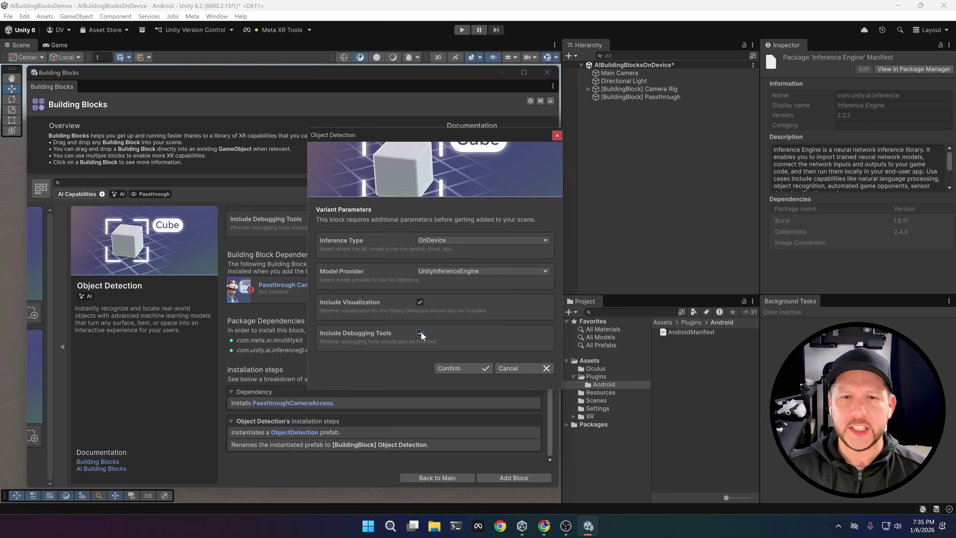
{"action": "left_click", "coordinate": [446, 368]}
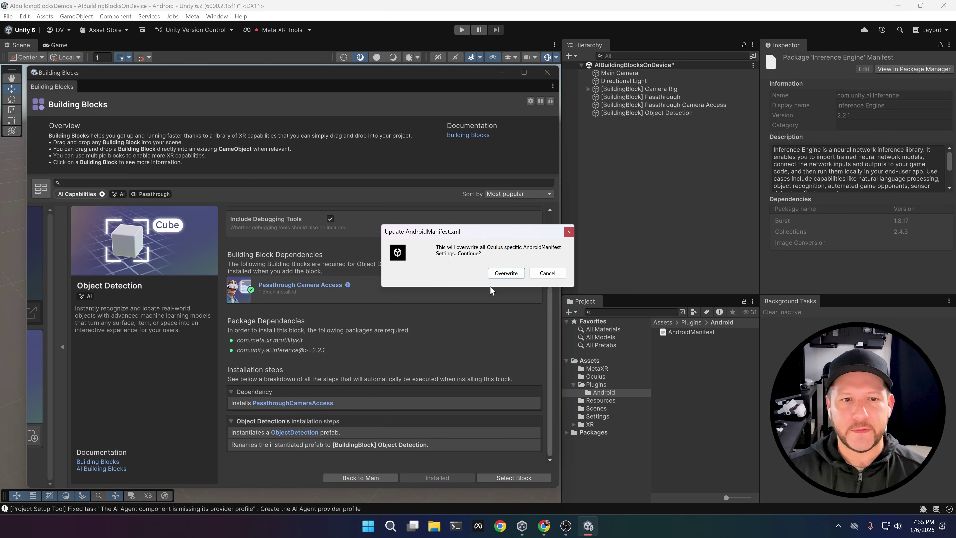
{"action": "left_click", "coordinate": [503, 273]}
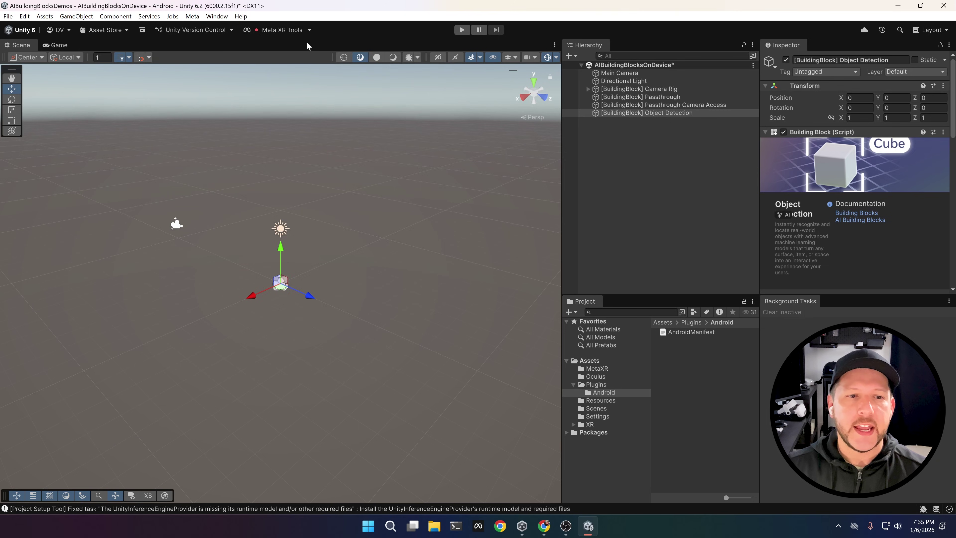
- Open the Project Setup Tool, then search 'meta' and install Unity OpenXR Meta 2.3.0
{"action": "left_click", "coordinate": [287, 30]}
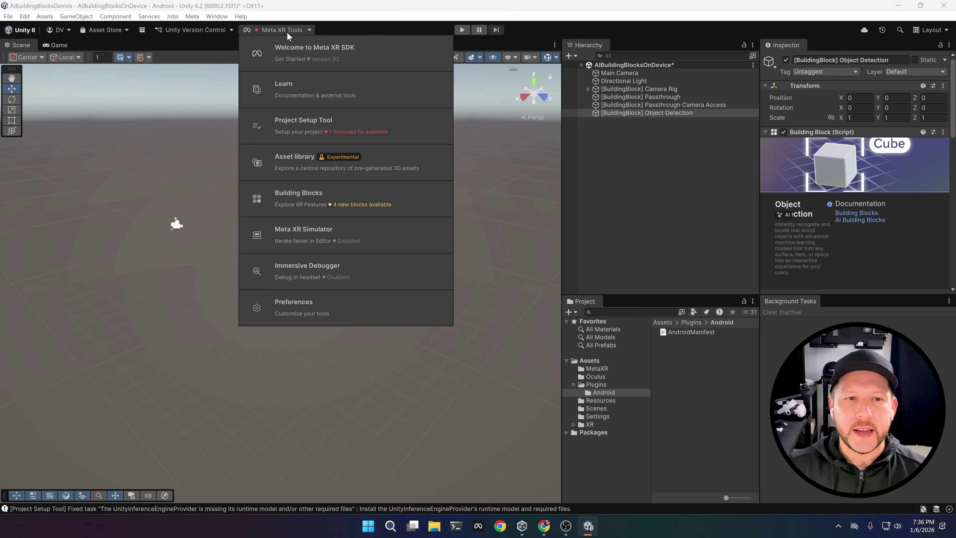
{"action": "left_click", "coordinate": [306, 121]}
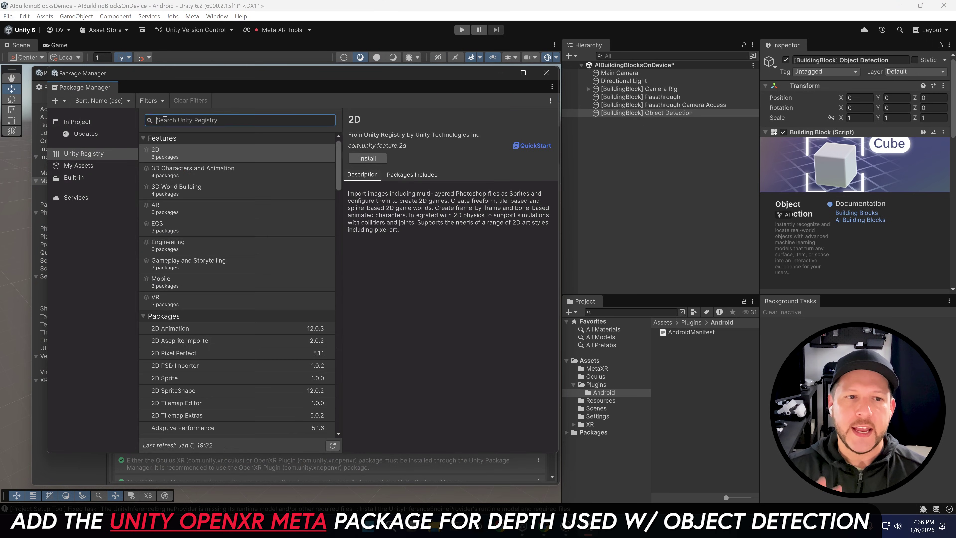
{"action": "type", "text": "me"}
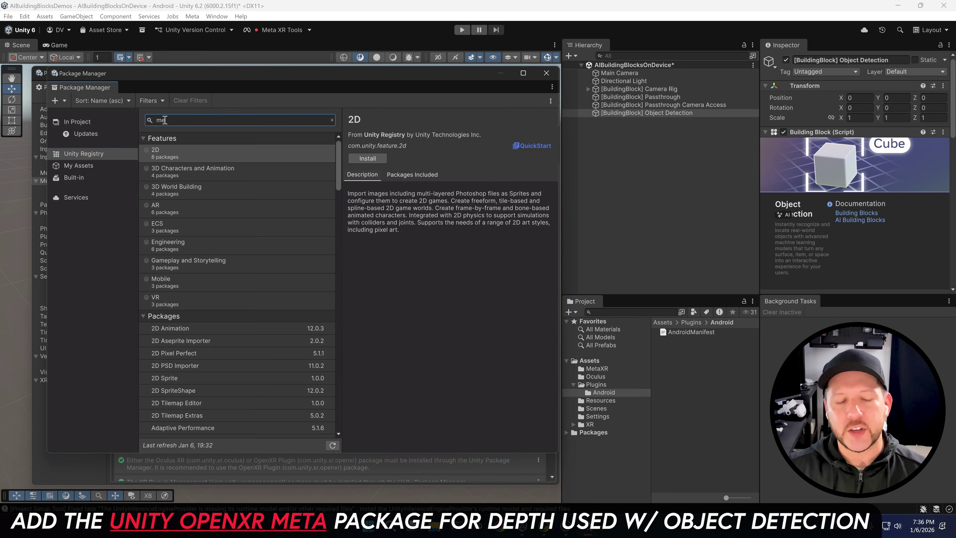
{"action": "type", "text": "ta"}
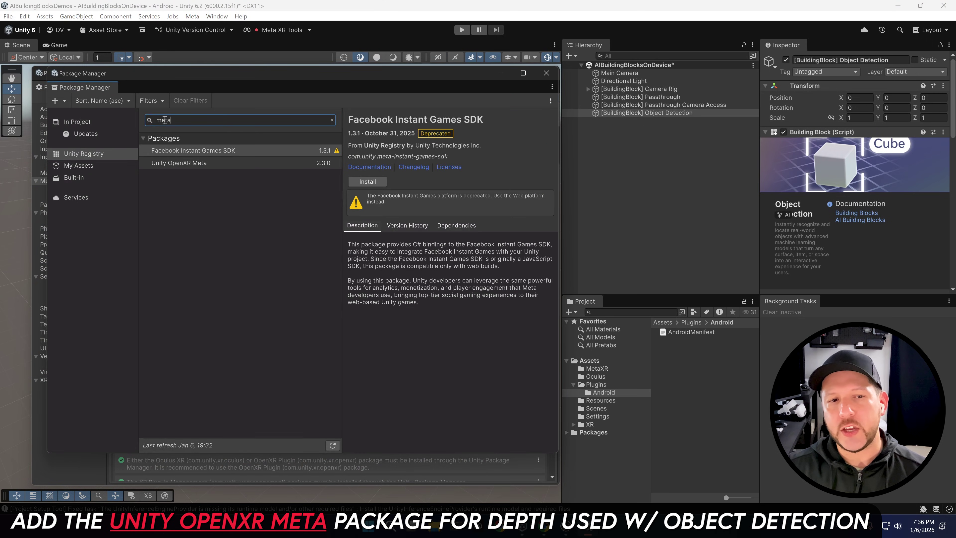
{"action": "left_click", "coordinate": [190, 163]}
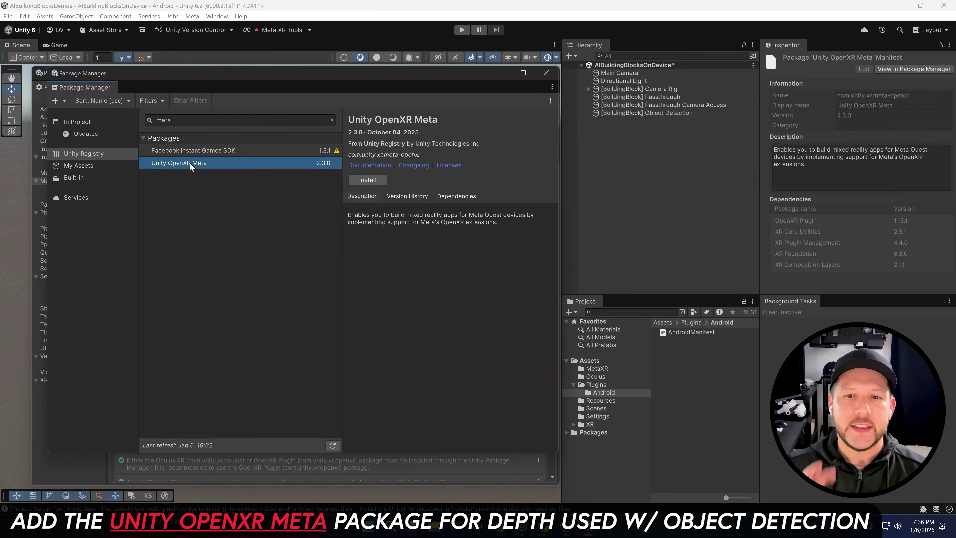
{"action": "left_click", "coordinate": [369, 180]}
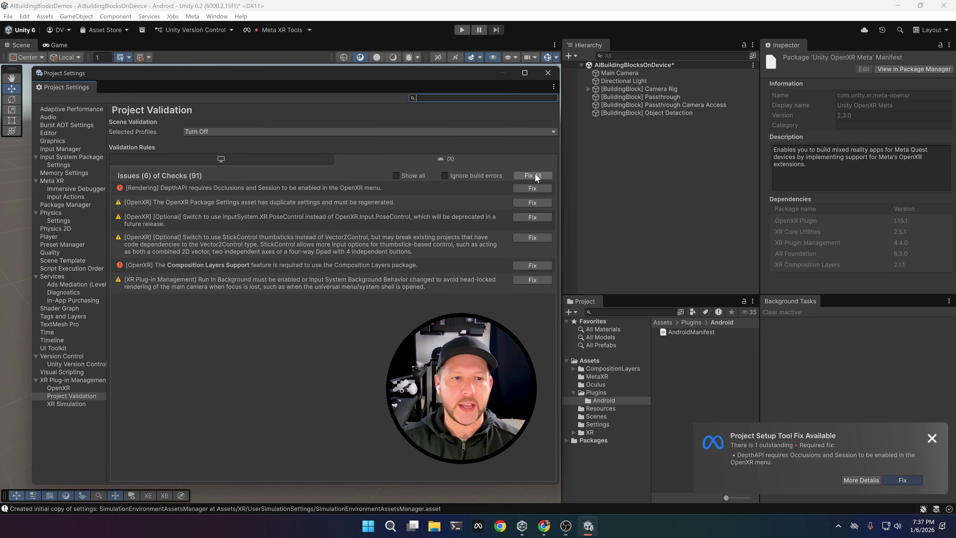
- Fix all Project Validation issues and open XR Plug-in Management settings
{"action": "left_click", "coordinate": [532, 175]}
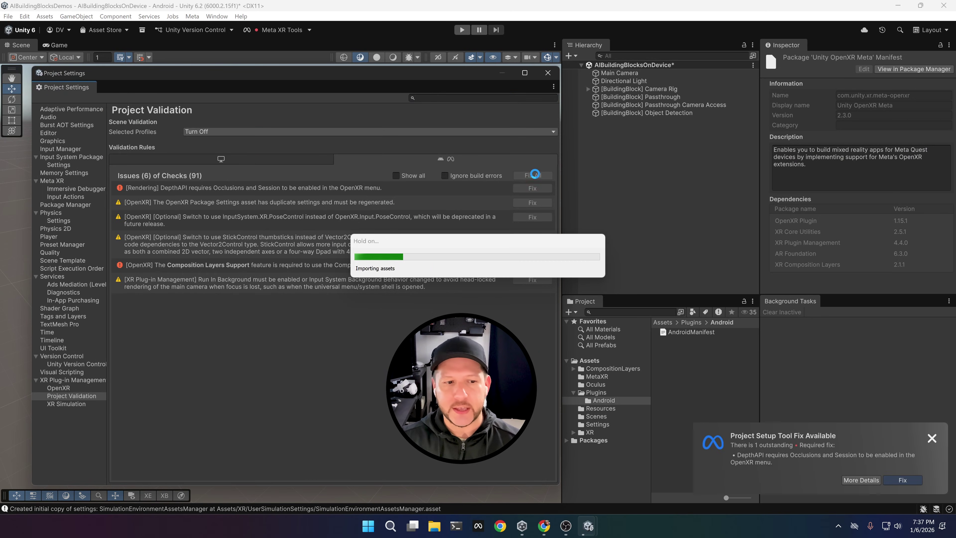
{"action": "left_click", "coordinate": [88, 180]}
{"action": "left_click", "coordinate": [77, 381]}
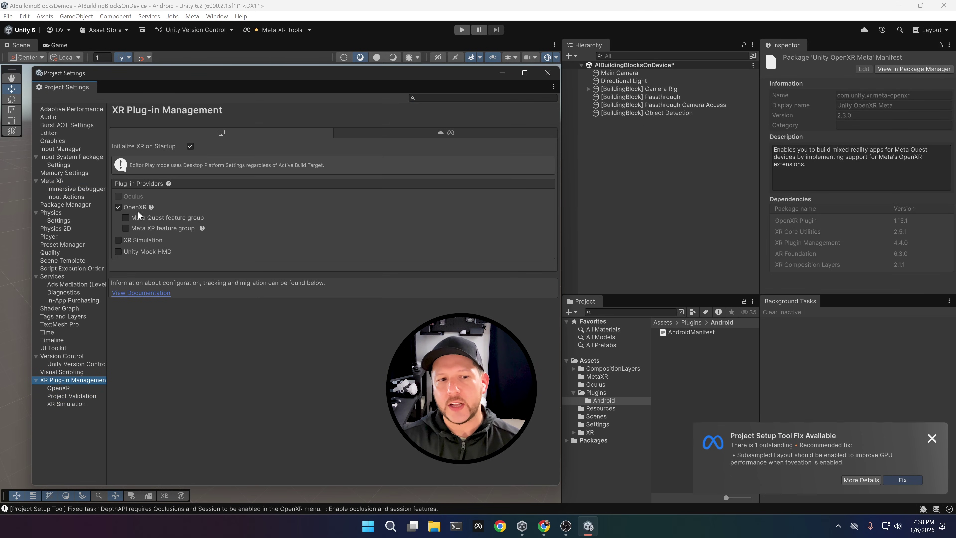
- Enable the Meta XR feature group on the Desktop and Android tabs and review OpenXR settings
{"action": "left_click", "coordinate": [126, 228]}
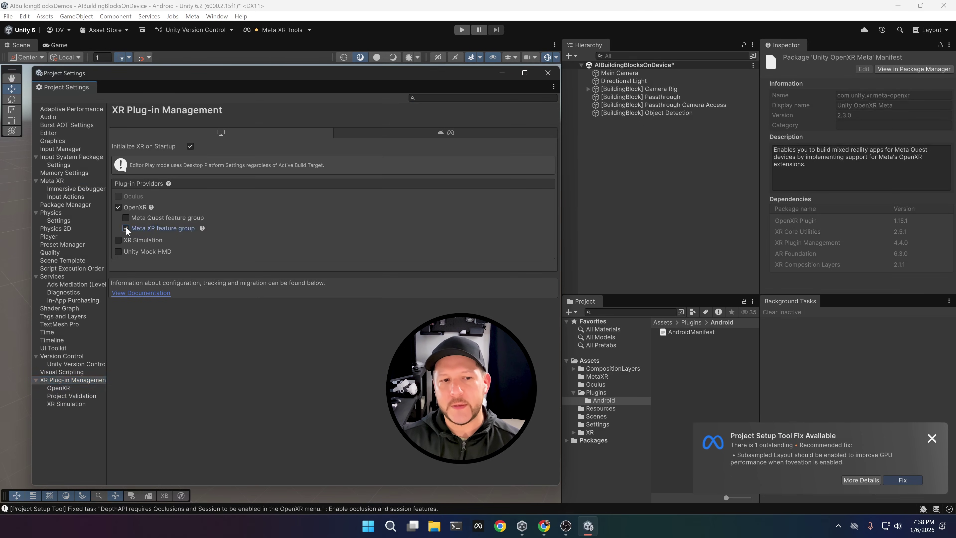
{"action": "left_click", "coordinate": [393, 135]}
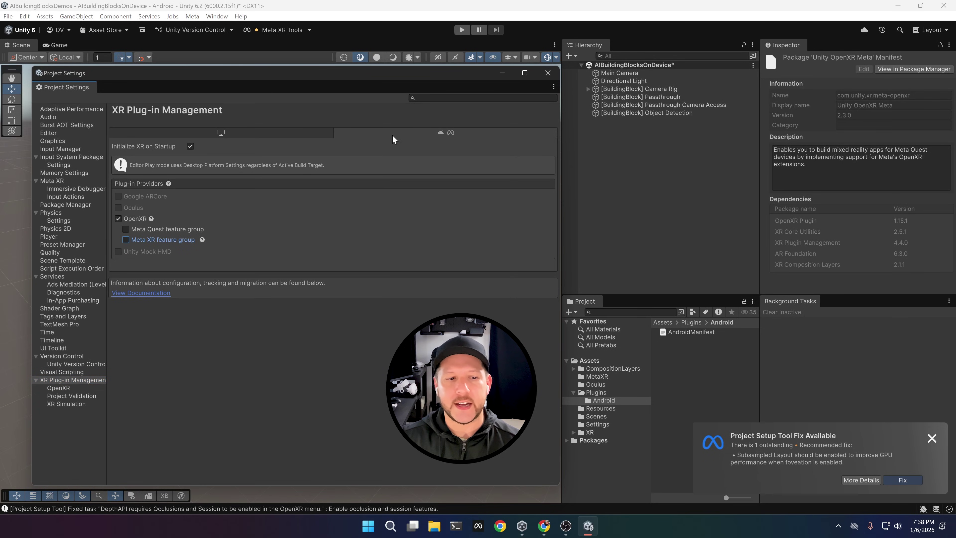
{"action": "left_click", "coordinate": [126, 239]}
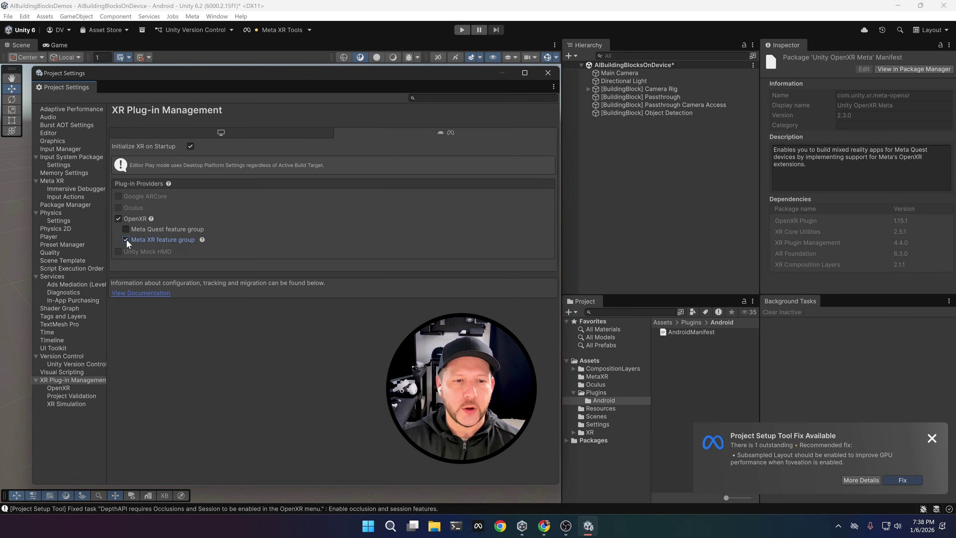
{"action": "left_click", "coordinate": [59, 388]}
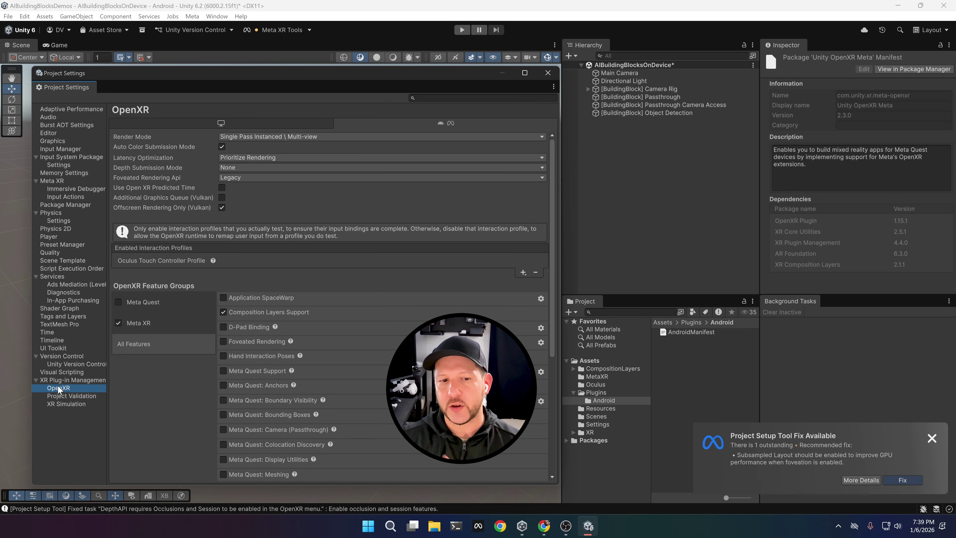
{"action": "scroll", "coordinate": [343, 365], "scroll_direction": "down", "scroll_amount": 5}
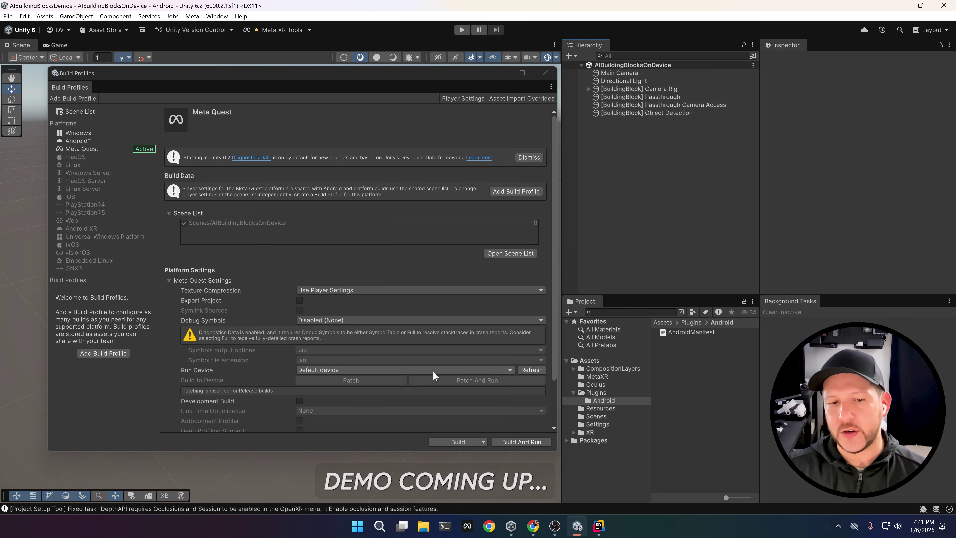
- Set Run Device to Oculus Quest 3 and Build And Run the app on the headset
{"action": "left_click", "coordinate": [490, 370]}
{"action": "left_click", "coordinate": [397, 411]}
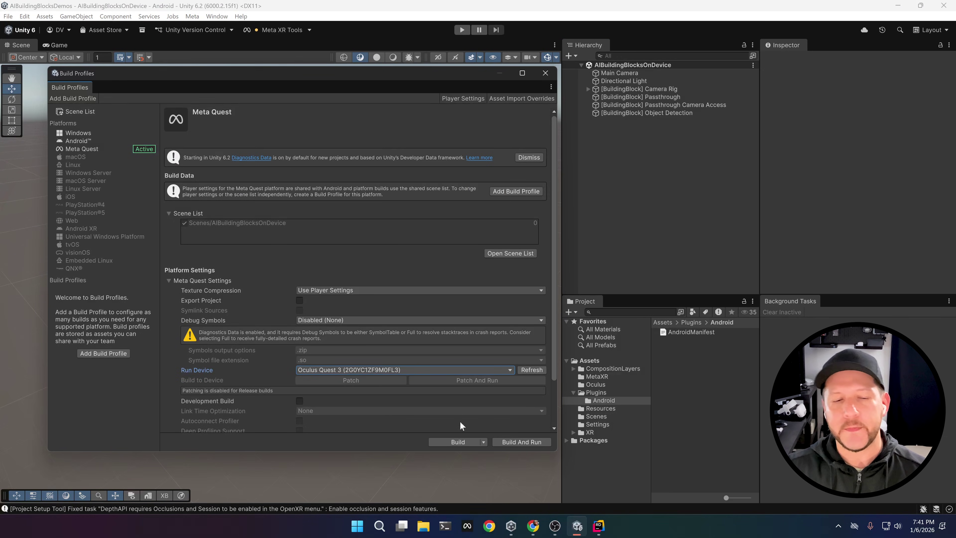
{"action": "left_click", "coordinate": [514, 441]}
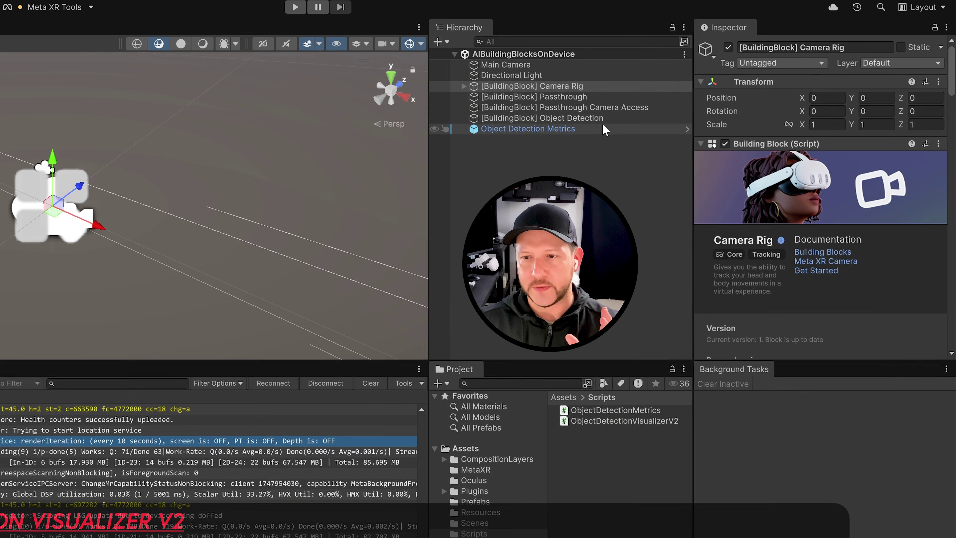
- Select the Object Detection building block and open the ObjectDetectionVisualizerV2 script source
{"action": "left_click", "coordinate": [604, 119]}
{"action": "scroll", "coordinate": [836, 248], "scroll_direction": "down", "scroll_amount": 15}
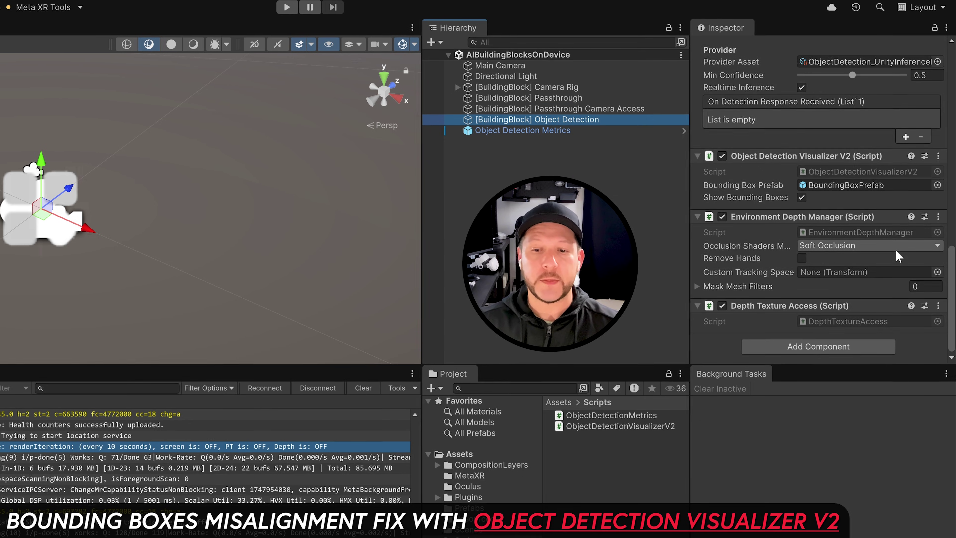
{"action": "scroll", "coordinate": [835, 192], "scroll_direction": "up", "scroll_amount": 3}
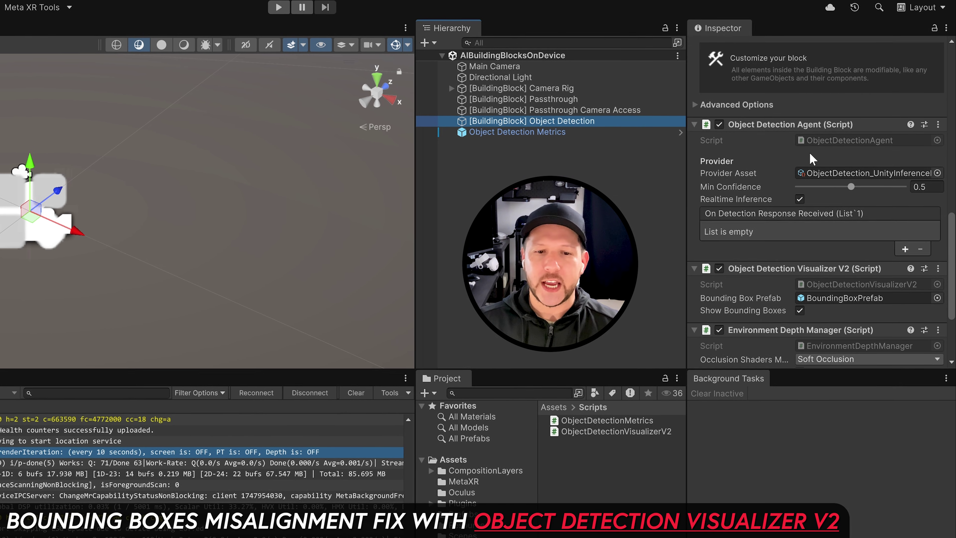
{"action": "scroll", "coordinate": [858, 233], "scroll_direction": "down", "scroll_amount": 2}
{"action": "left_click", "coordinate": [621, 433]}
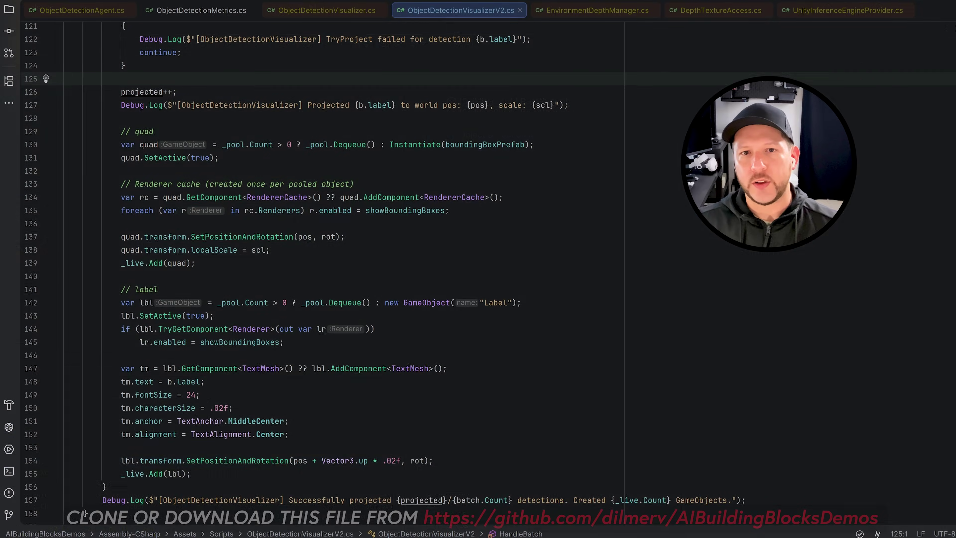
- Highlight the TryProject method and its default resets and camera texture lookup
{"action": "scroll", "coordinate": [377, 264], "scroll_direction": "down", "scroll_amount": 5}
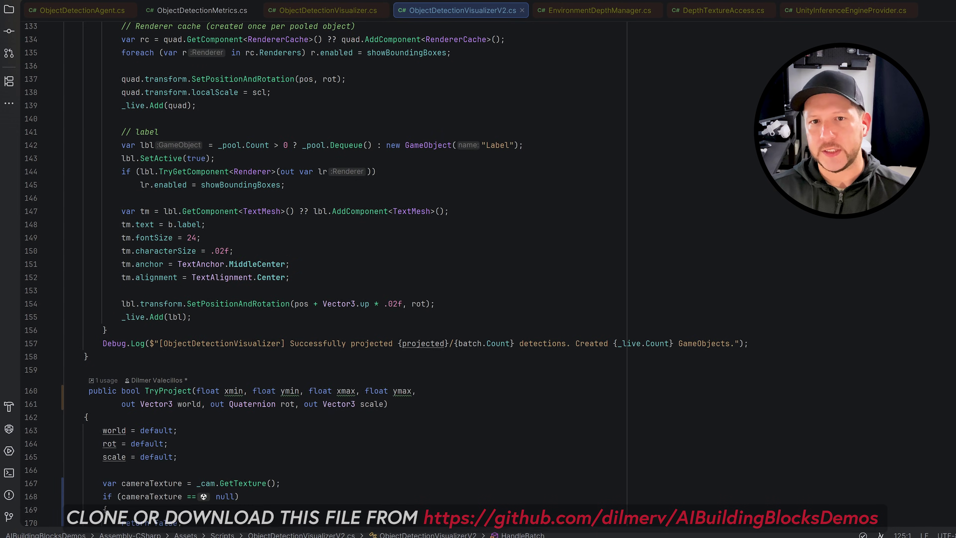
{"action": "scroll", "coordinate": [376, 264], "scroll_direction": "down", "scroll_amount": 5}
{"action": "left_click", "coordinate": [195, 154]}
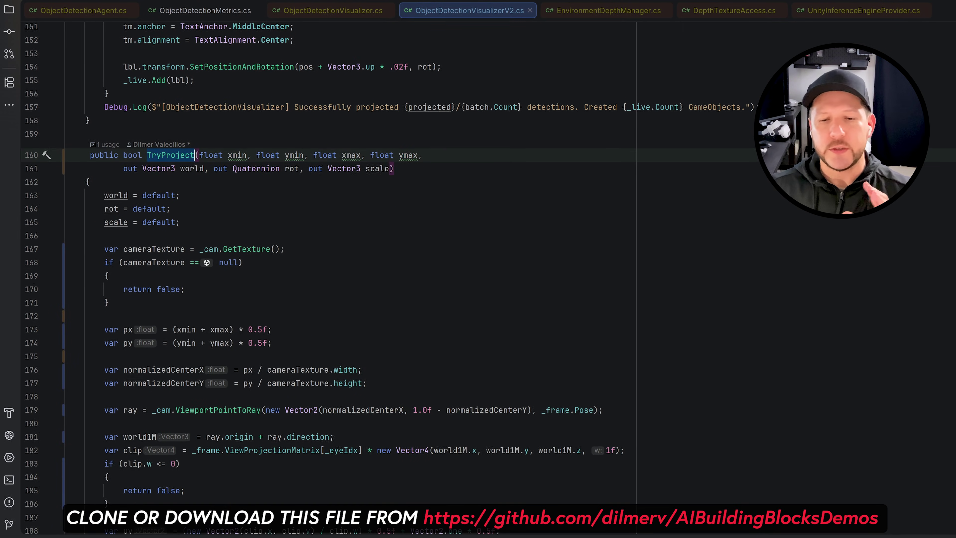
{"action": "scroll", "coordinate": [376, 264], "scroll_direction": "down", "scroll_amount": 3}
{"action": "left_click", "coordinate": [285, 130]}
{"action": "left_click", "coordinate": [71, 76], "text": "shift"}
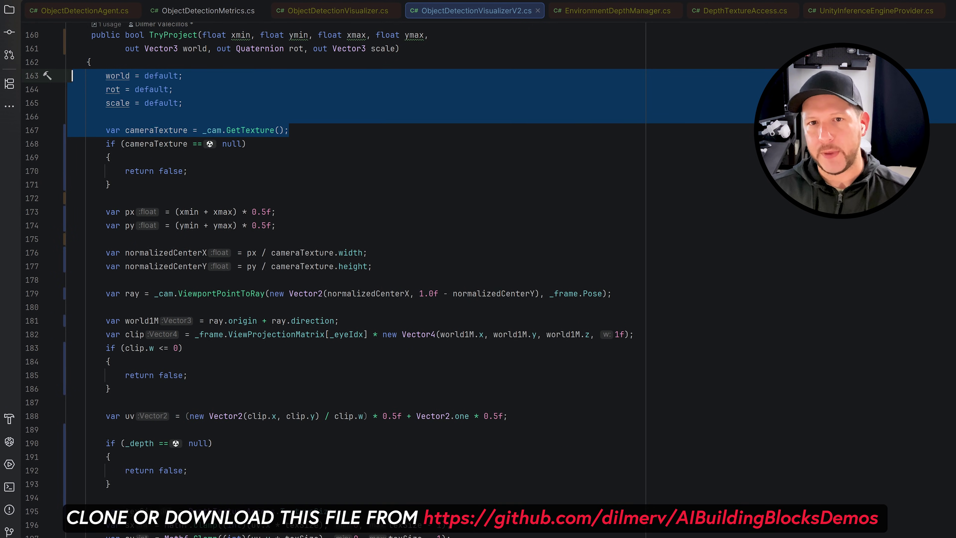
- Highlight the normalized box centre calculations in TryProject
{"action": "scroll", "coordinate": [377, 263], "scroll_direction": "down", "scroll_amount": 2}
{"action": "left_click", "coordinate": [373, 226]}
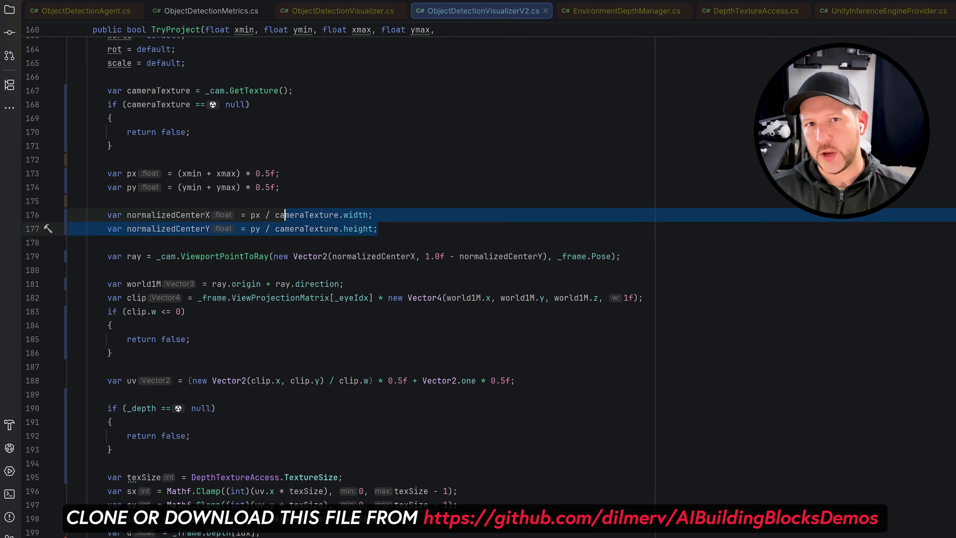
{"action": "left_click", "coordinate": [68, 157], "text": "shift"}
{"action": "scroll", "coordinate": [377, 263], "scroll_direction": "down", "scroll_amount": 2}
{"action": "left_click", "coordinate": [142, 271]}
- Highlight the edge-ray code computing box width, height and scale
{"action": "scroll", "coordinate": [376, 263], "scroll_direction": "down", "scroll_amount": 8}
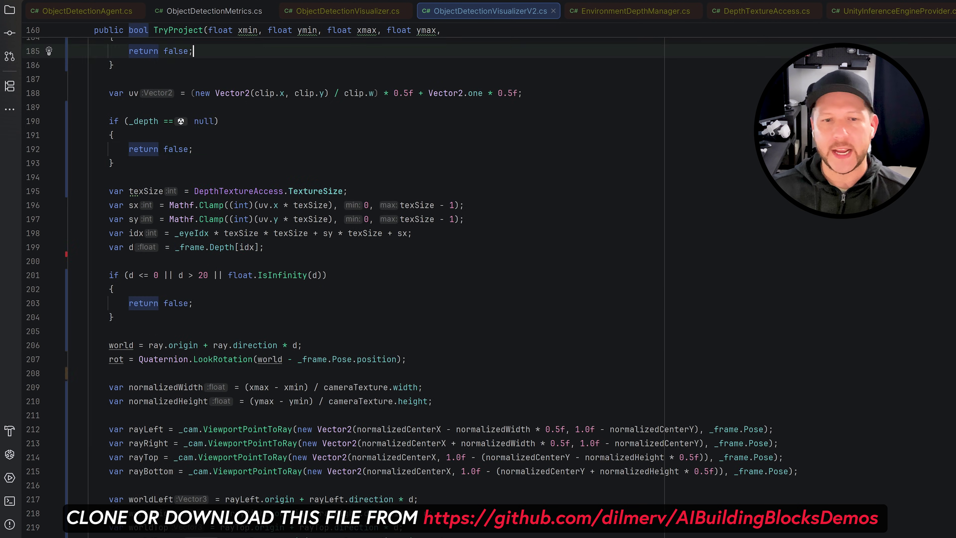
{"action": "left_click", "coordinate": [109, 303]}
{"action": "left_click", "coordinate": [71, 486], "text": "shift"}
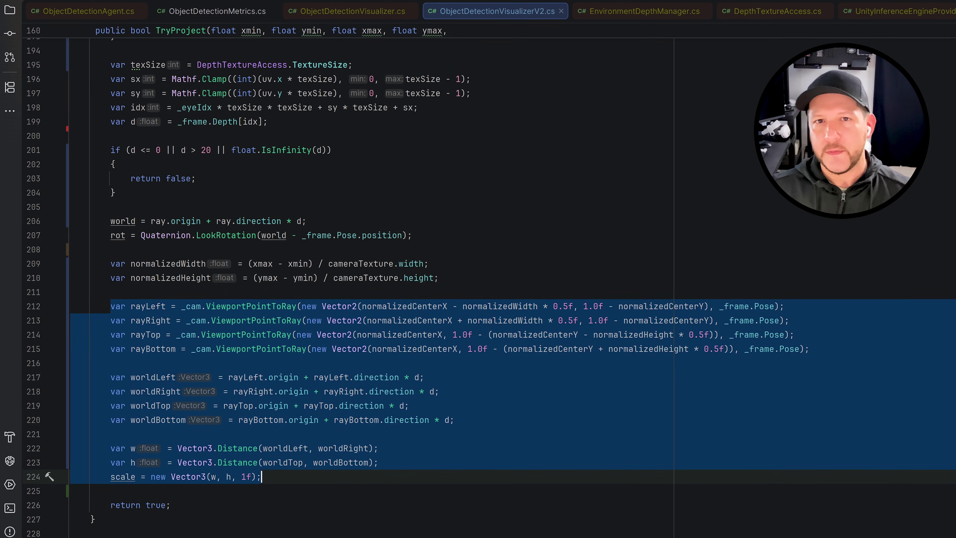
{"action": "left_click", "coordinate": [71, 486]}
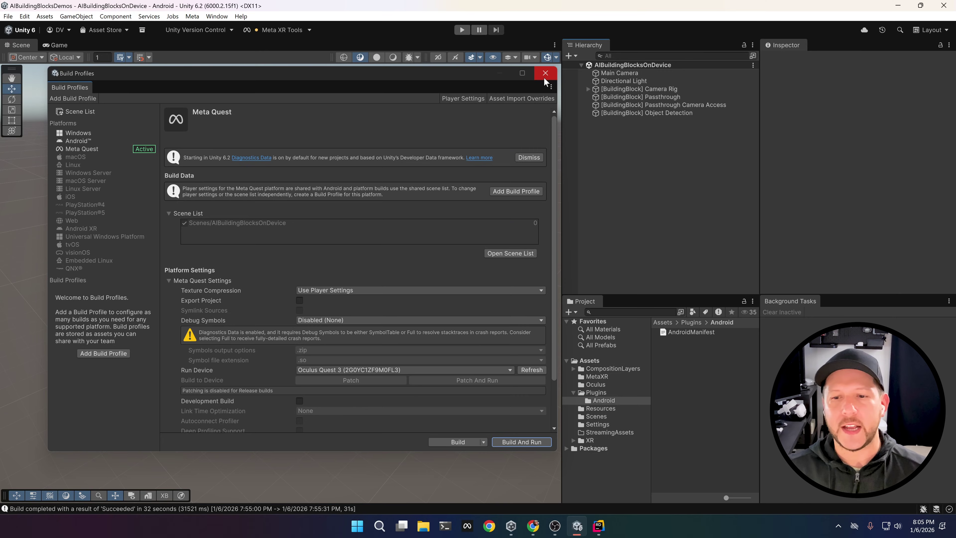
- Close Build Profiles and reveal the ObjectDetection_UnityInferenceEngineProvider asset from the Object Detection block
{"action": "left_click", "coordinate": [545, 74]}
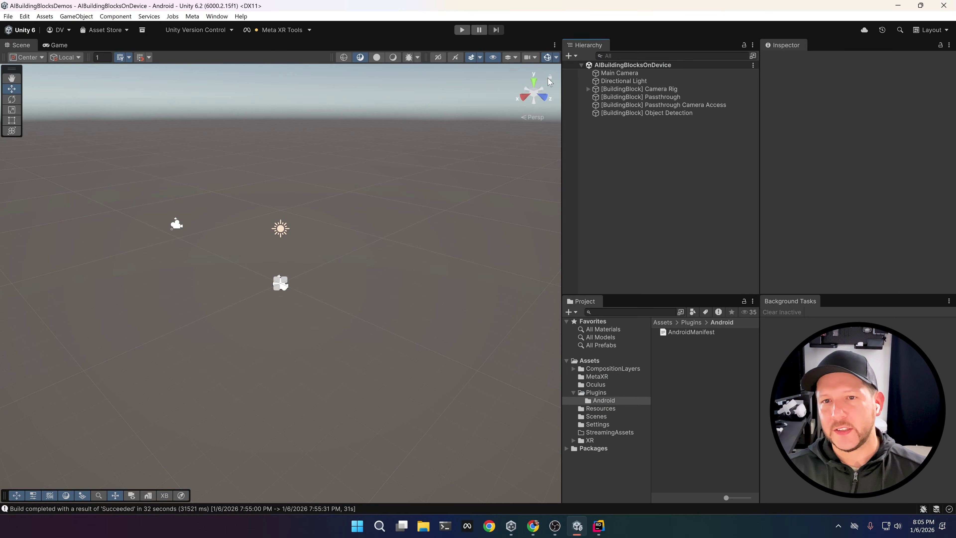
{"action": "left_click", "coordinate": [624, 113]}
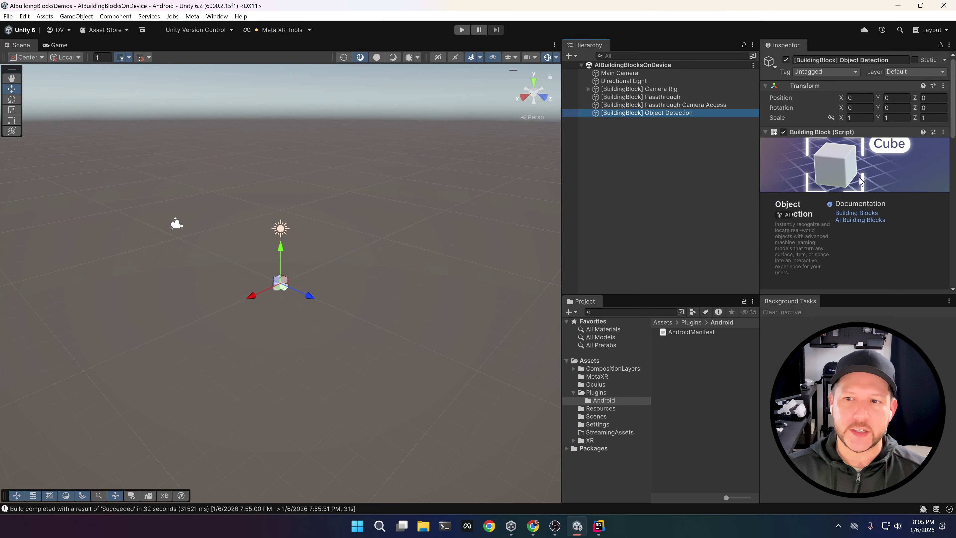
{"action": "scroll", "coordinate": [861, 182], "scroll_direction": "down", "scroll_amount": 5}
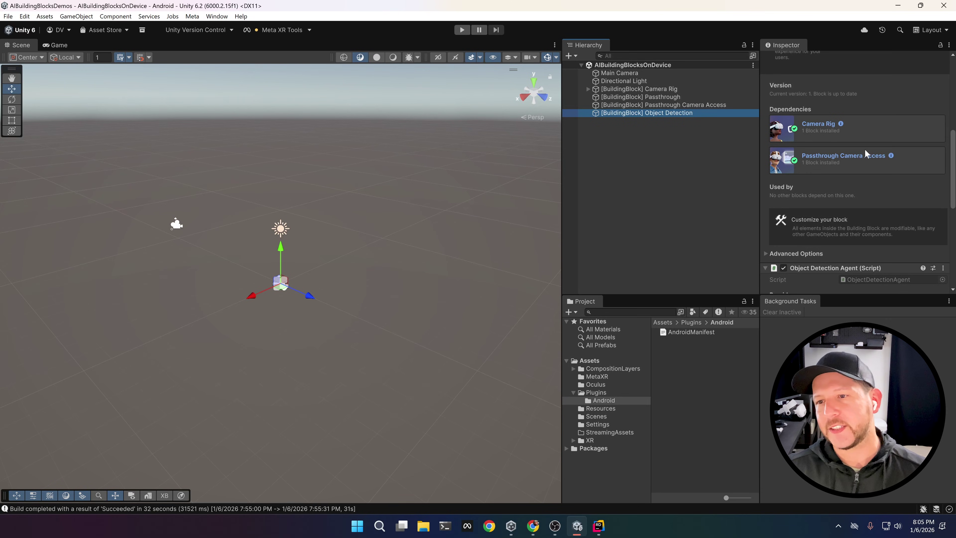
{"action": "scroll", "coordinate": [909, 159], "scroll_direction": "down", "scroll_amount": 4}
{"action": "left_click", "coordinate": [899, 169]}
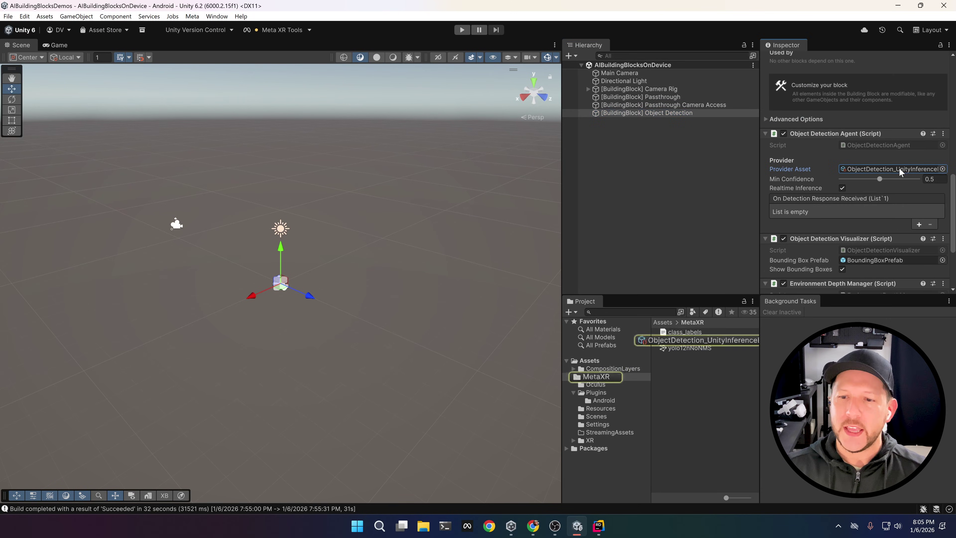
{"action": "left_click", "coordinate": [732, 340]}
{"action": "left_click", "coordinate": [886, 94]}
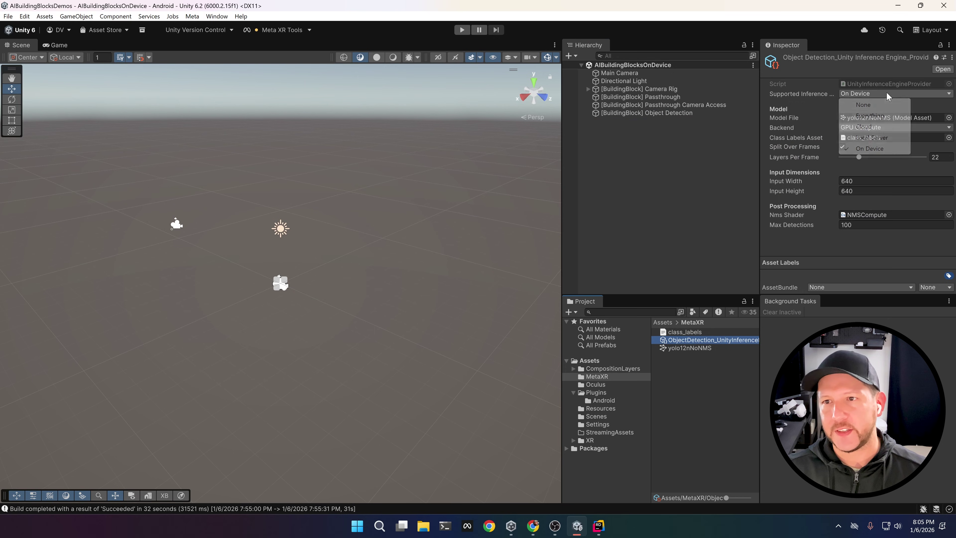
{"action": "left_click", "coordinate": [813, 94]}
{"action": "left_click", "coordinate": [861, 119]}
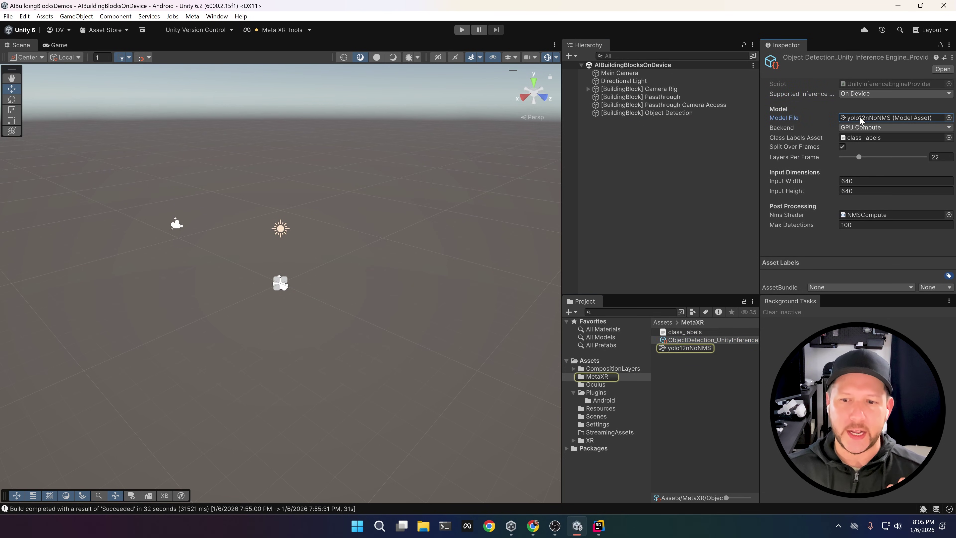
{"action": "left_click", "coordinate": [688, 348]}
{"action": "scroll", "coordinate": [843, 249], "scroll_direction": "down", "scroll_amount": 5}
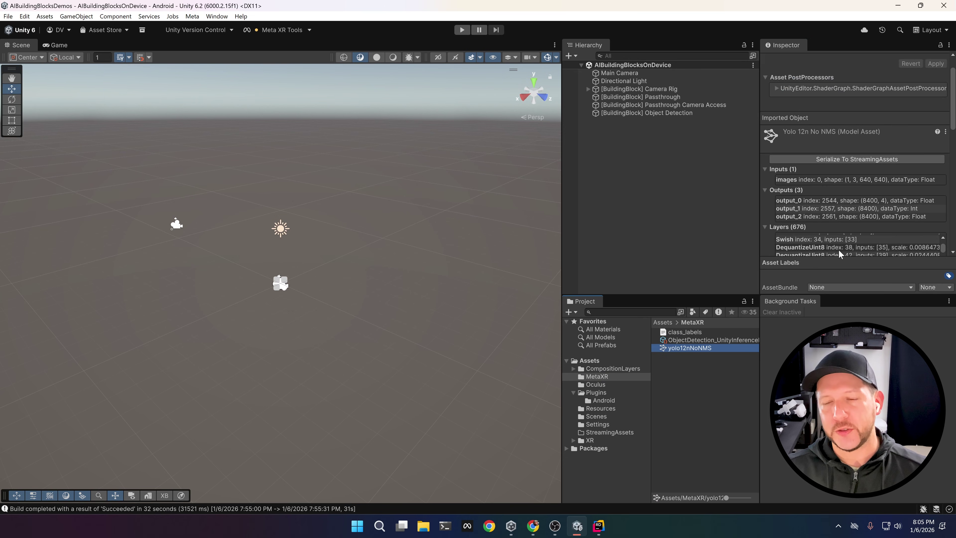
{"action": "scroll", "coordinate": [843, 244], "scroll_direction": "down", "scroll_amount": 2}
{"action": "scroll", "coordinate": [766, 217], "scroll_direction": "down", "scroll_amount": 8}
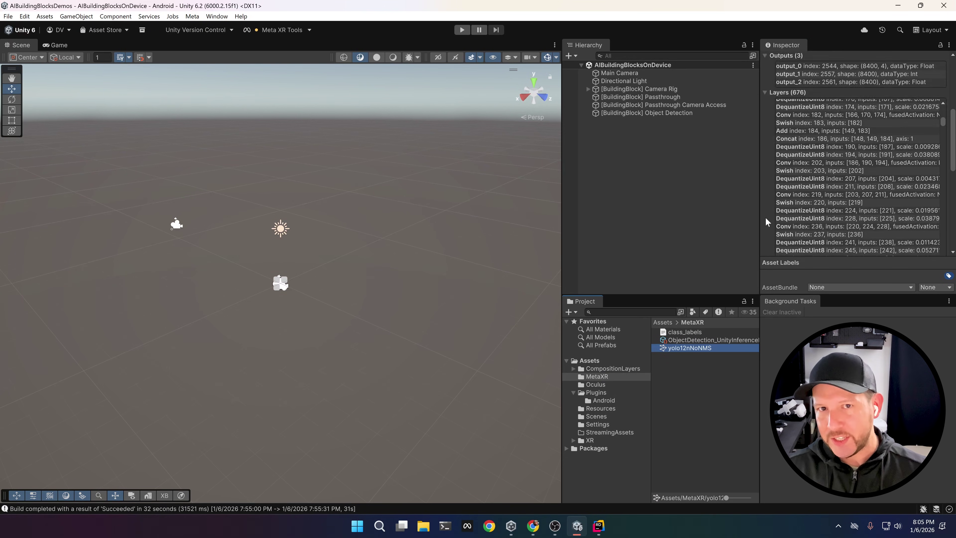
{"action": "scroll", "coordinate": [767, 215], "scroll_direction": "up", "scroll_amount": 15}
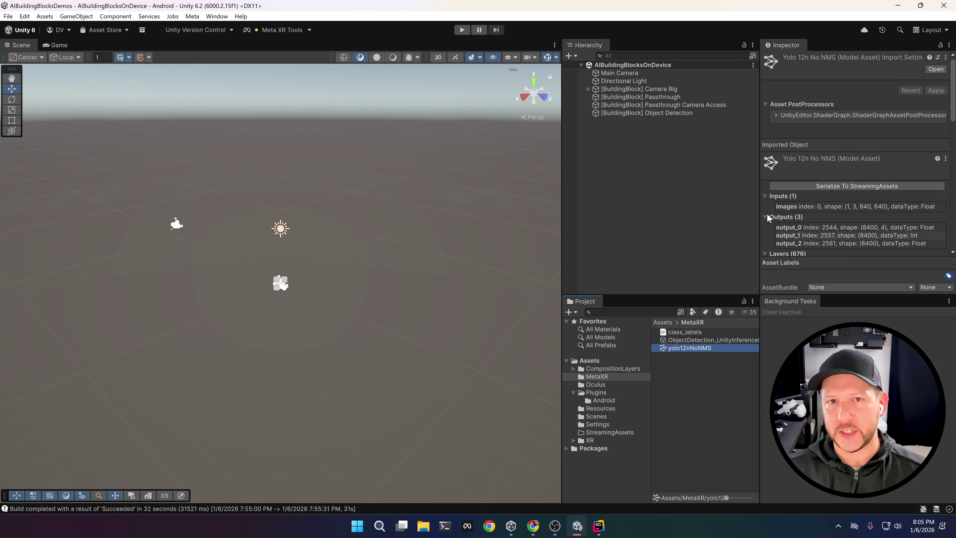
{"action": "left_click", "coordinate": [702, 340]}
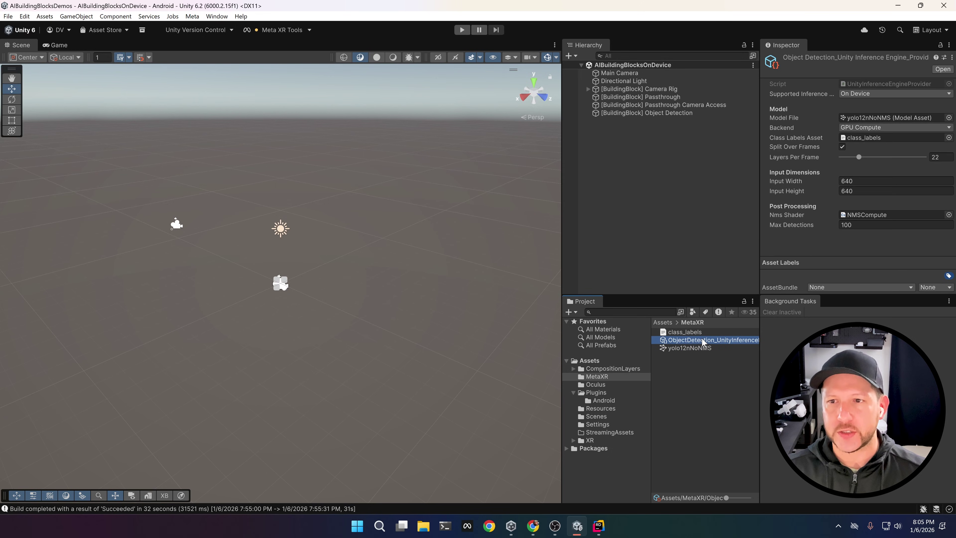
{"action": "left_click", "coordinate": [850, 128]}
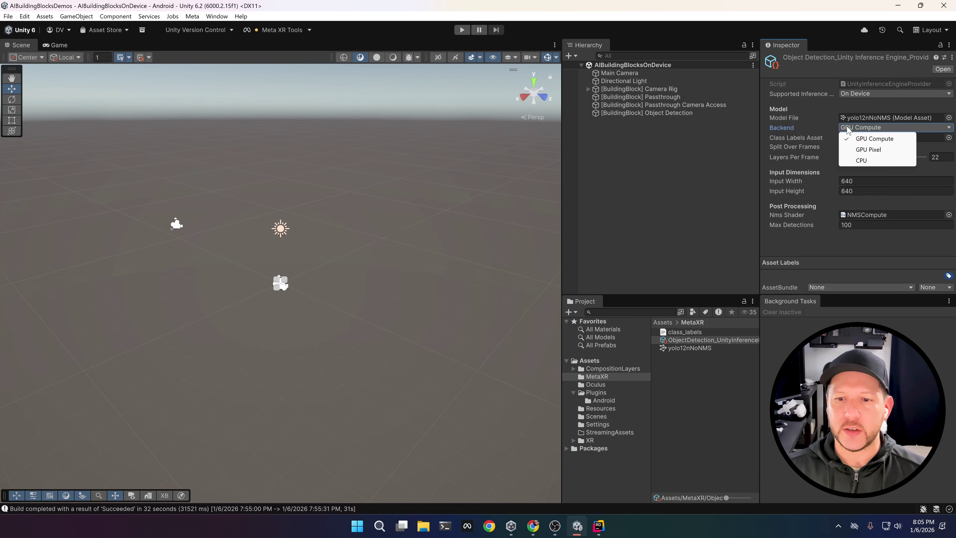
{"action": "left_click", "coordinate": [814, 132]}
{"action": "left_click", "coordinate": [845, 138]}
{"action": "left_click", "coordinate": [689, 332]}
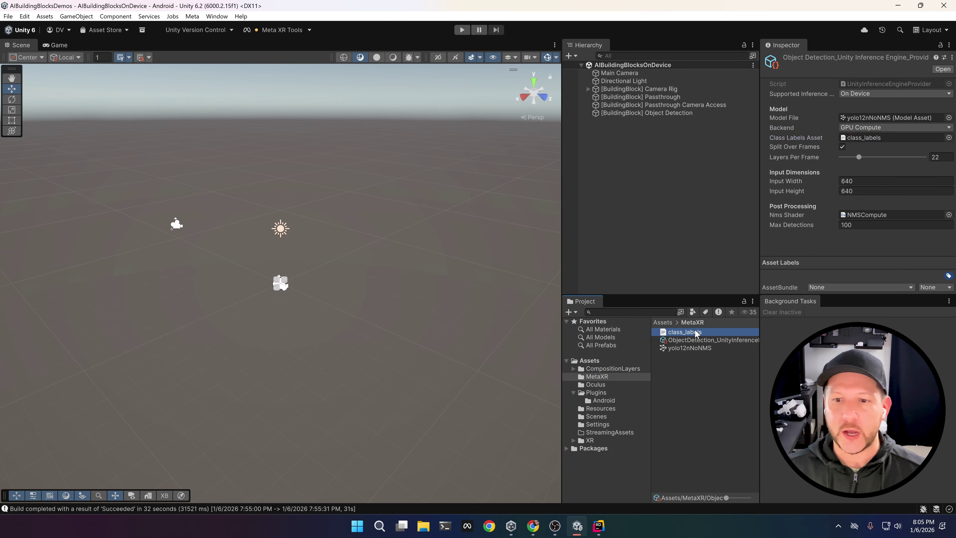
{"action": "scroll", "coordinate": [824, 152], "scroll_direction": "down", "scroll_amount": 5}
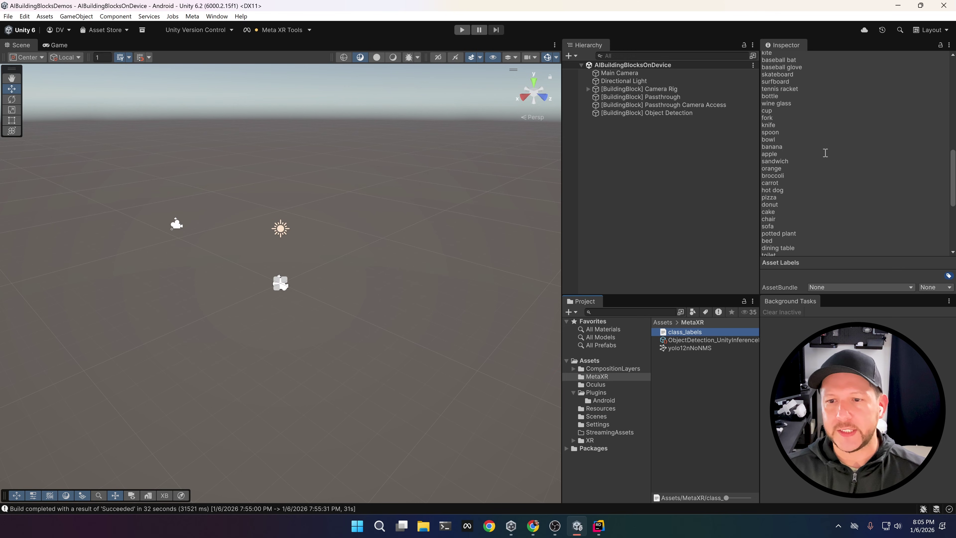
{"action": "scroll", "coordinate": [825, 153], "scroll_direction": "up", "scroll_amount": 8}
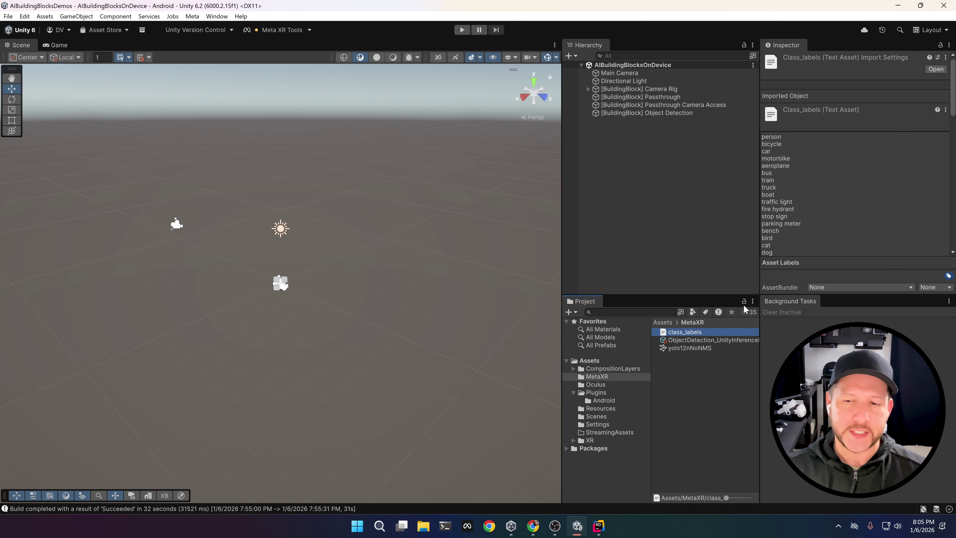
{"action": "left_click", "coordinate": [731, 341]}
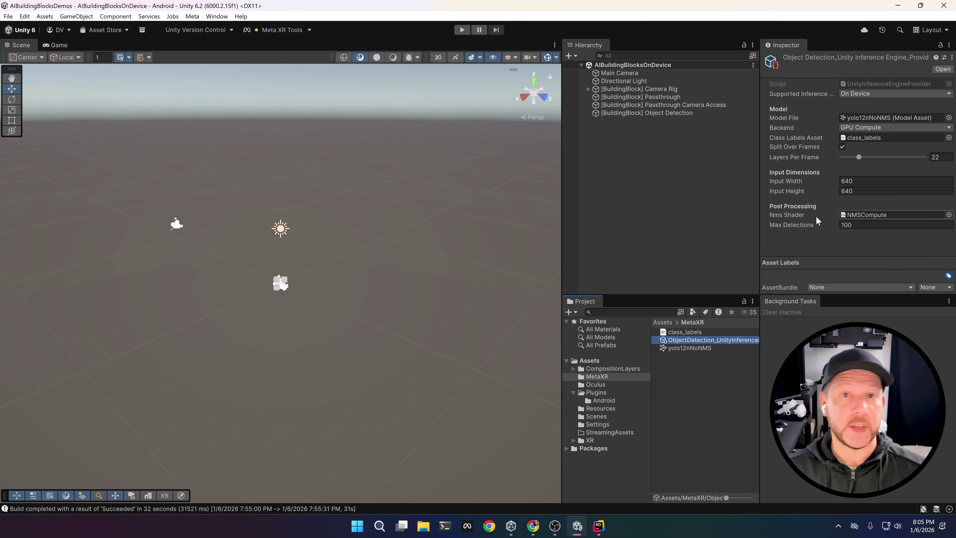
{"action": "left_click", "coordinate": [687, 115]}
{"action": "scroll", "coordinate": [886, 227], "scroll_direction": "down", "scroll_amount": 10}
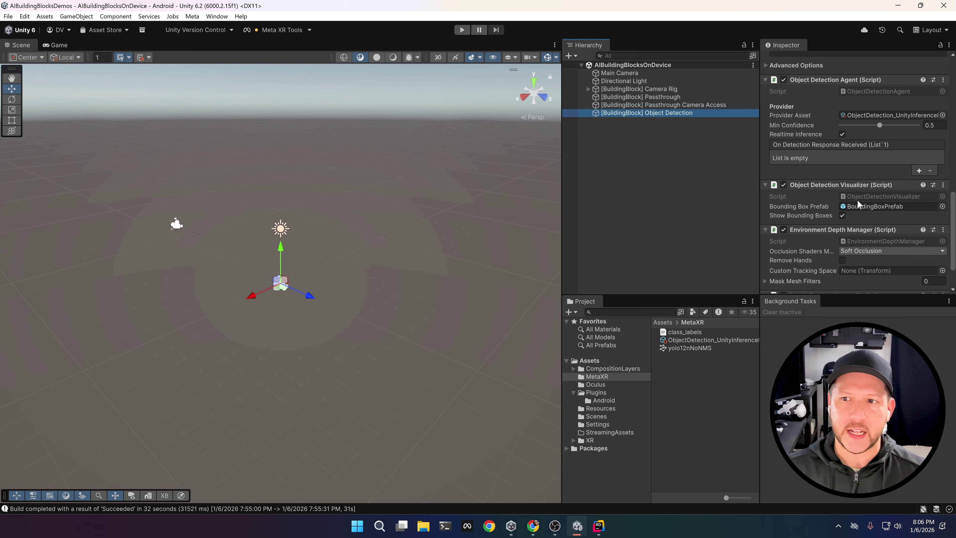
{"action": "left_click", "coordinate": [857, 206]}
- Open BoundingBoxPrefab, orbit its frame, and select the BoxPrefab inside it
{"action": "double_click", "coordinate": [718, 329]}
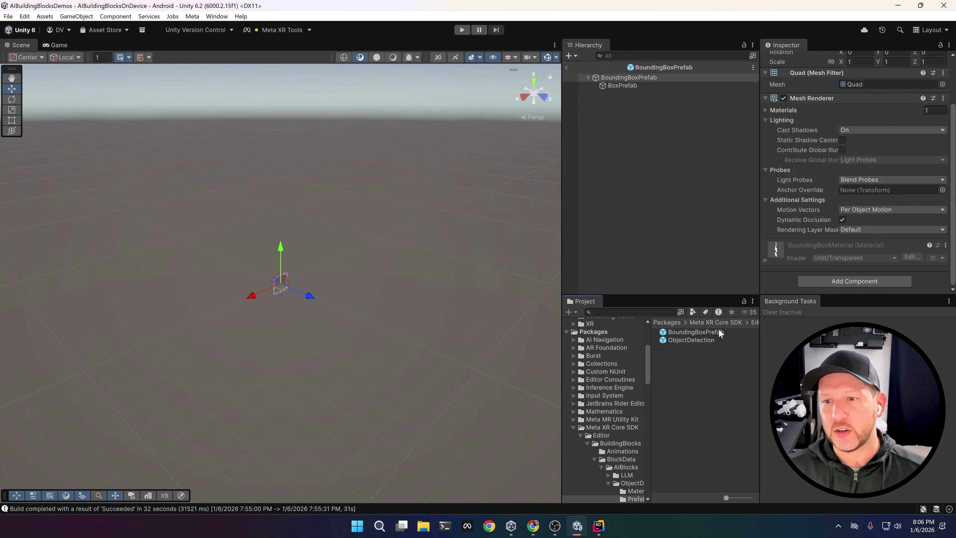
{"action": "left_click_drag", "start_coordinate": [136, 279], "coordinate": [406, 237], "text": "alt"}
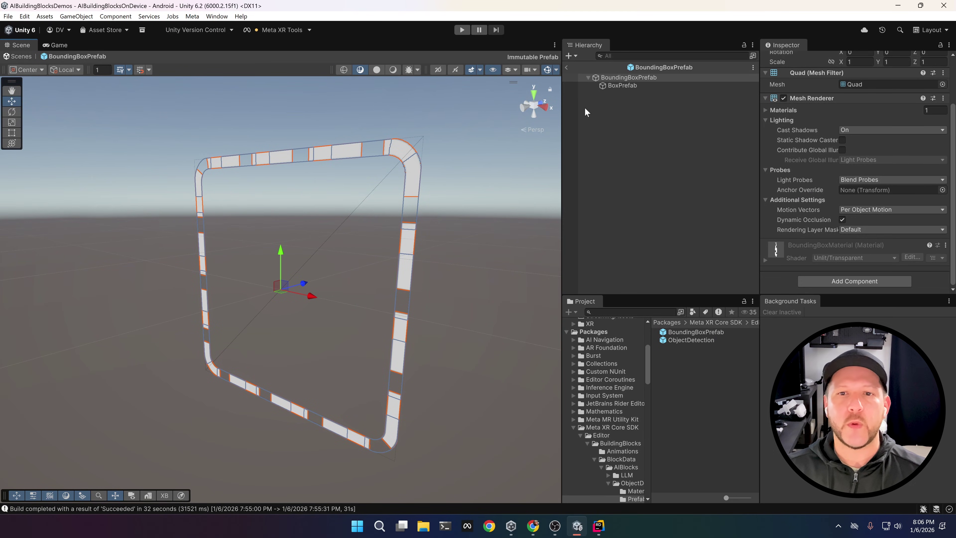
{"action": "left_click", "coordinate": [614, 85]}
- Return to the scene and scroll through the Object Detection block's components down to Depth Texture Access
{"action": "left_click", "coordinate": [566, 67]}
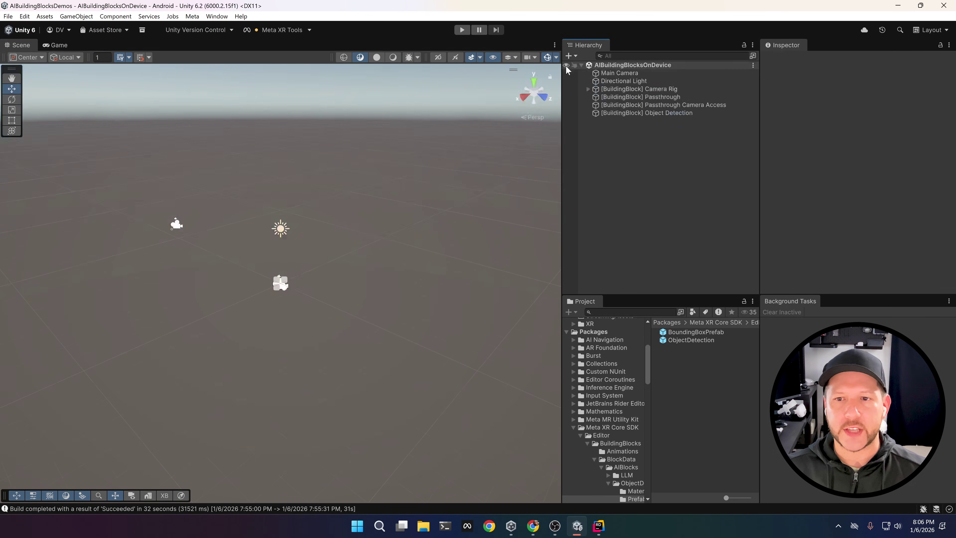
{"action": "left_click", "coordinate": [609, 113]}
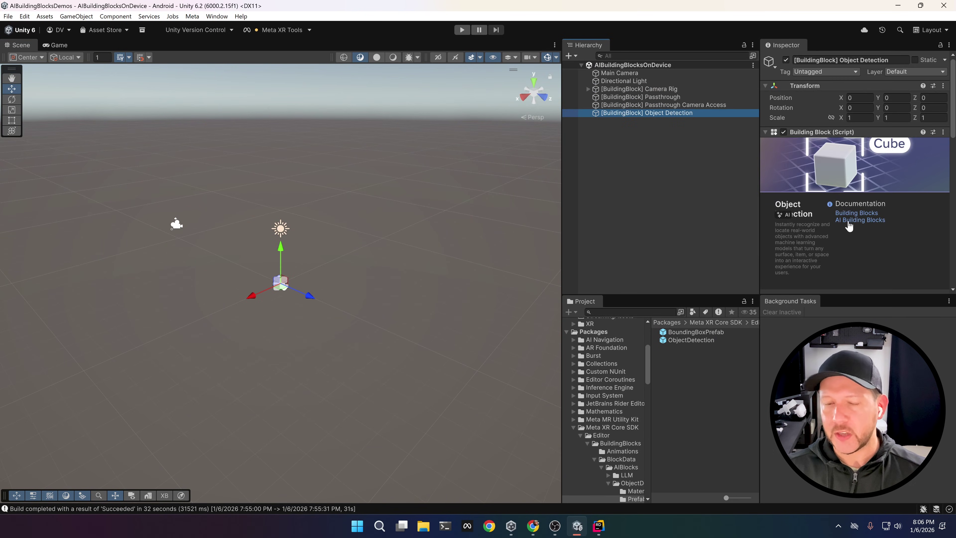
{"action": "scroll", "coordinate": [848, 221], "scroll_direction": "down", "scroll_amount": 6}
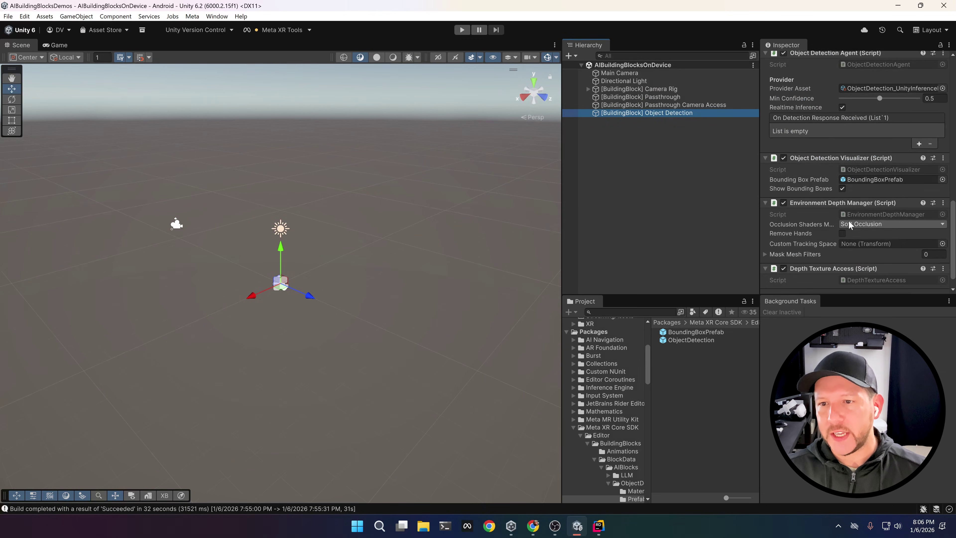
{"action": "scroll", "coordinate": [815, 188], "scroll_direction": "down", "scroll_amount": 1}
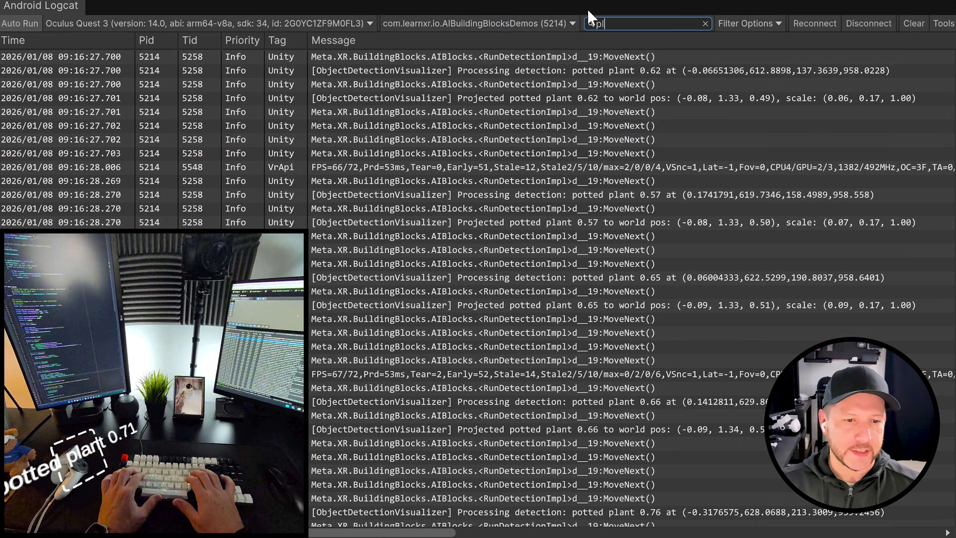
- Filter the Logcat to 'plant' and inspect the potted plant detection lines and world positions
{"action": "type", "text": "ant"}
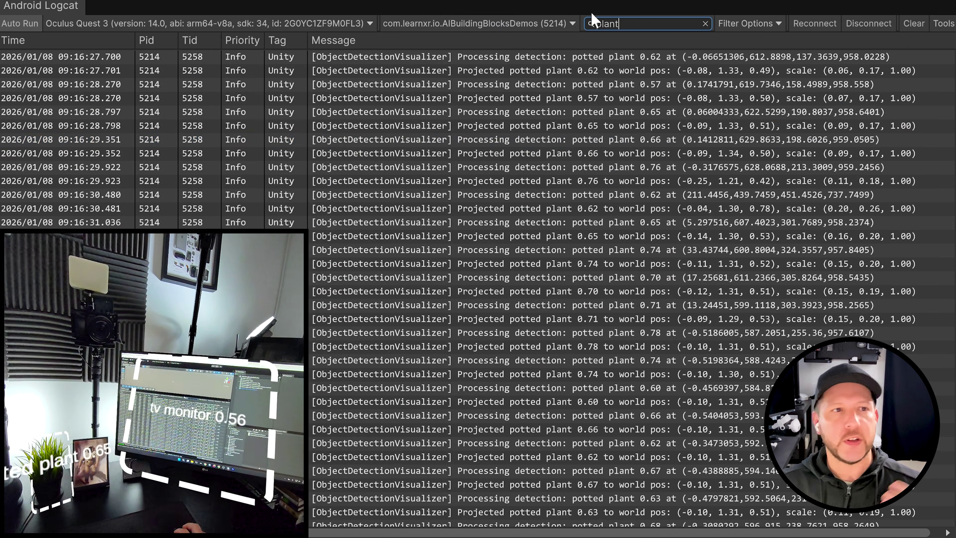
{"action": "left_click", "coordinate": [618, 71]}
{"action": "left_click", "coordinate": [639, 59]}
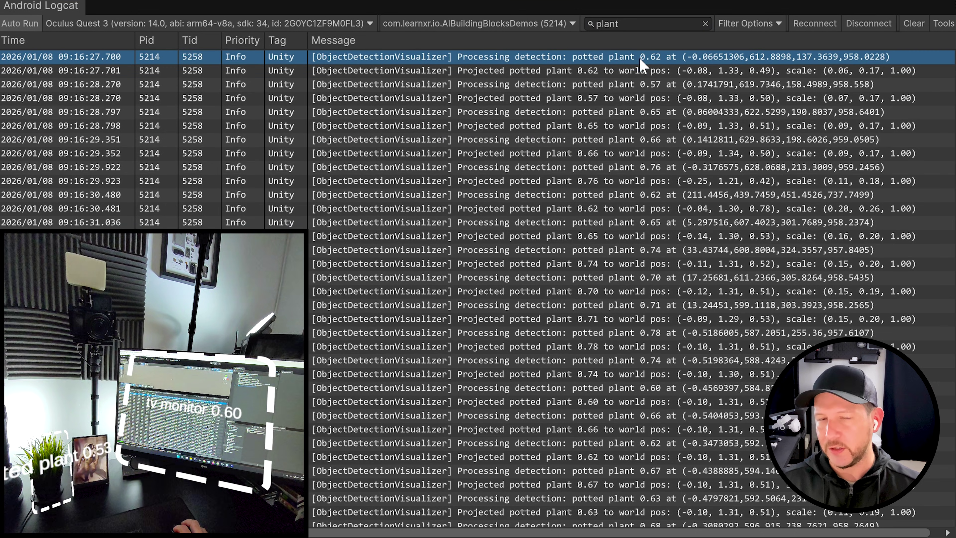
{"action": "scroll", "coordinate": [693, 181], "scroll_direction": "down", "scroll_amount": 10}
{"action": "left_click", "coordinate": [698, 224]}
{"action": "scroll", "coordinate": [699, 231], "scroll_direction": "down", "scroll_amount": 7}
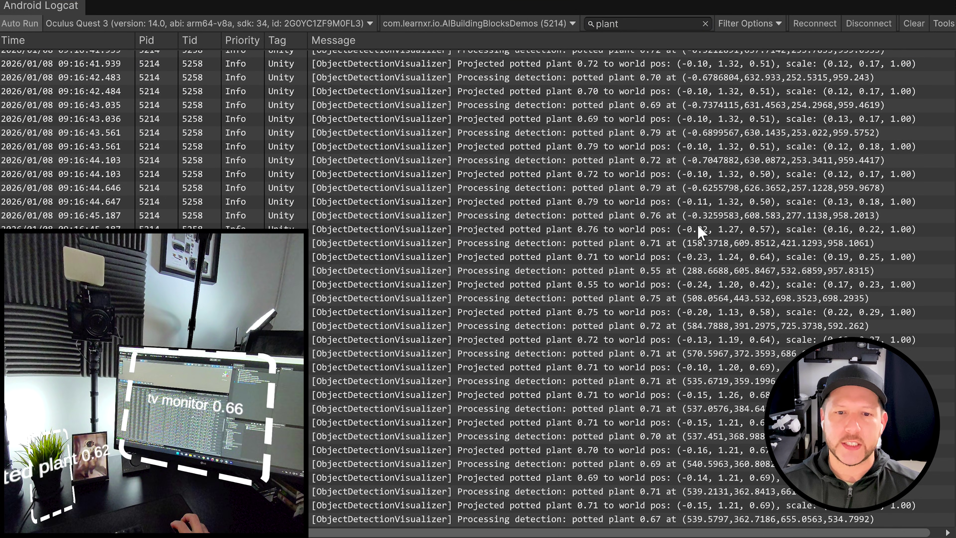
{"action": "left_click", "coordinate": [664, 257]}
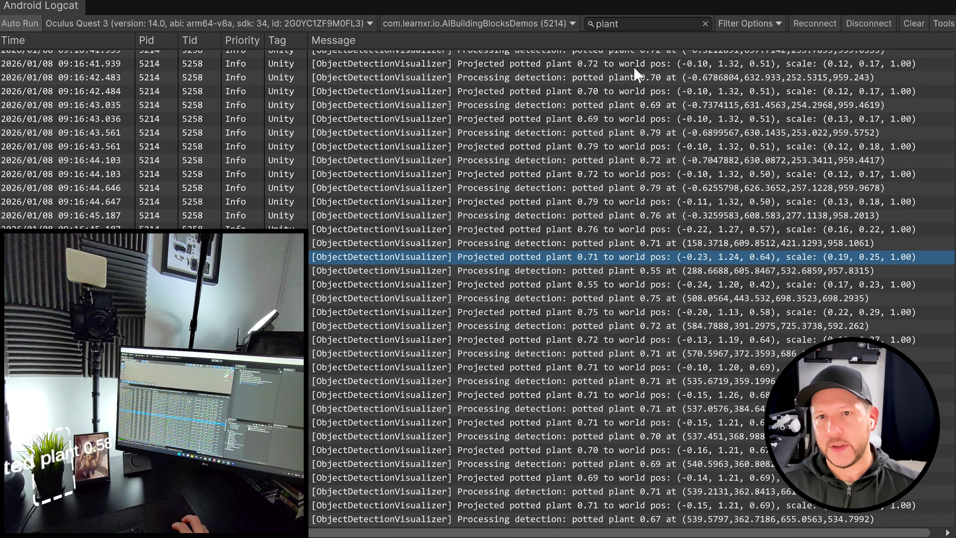
- Change the Logcat filter to 'keyboard' and inspect the keyboard bounding box entries
{"action": "double_click", "coordinate": [617, 24]}
{"action": "type", "text": "key"}
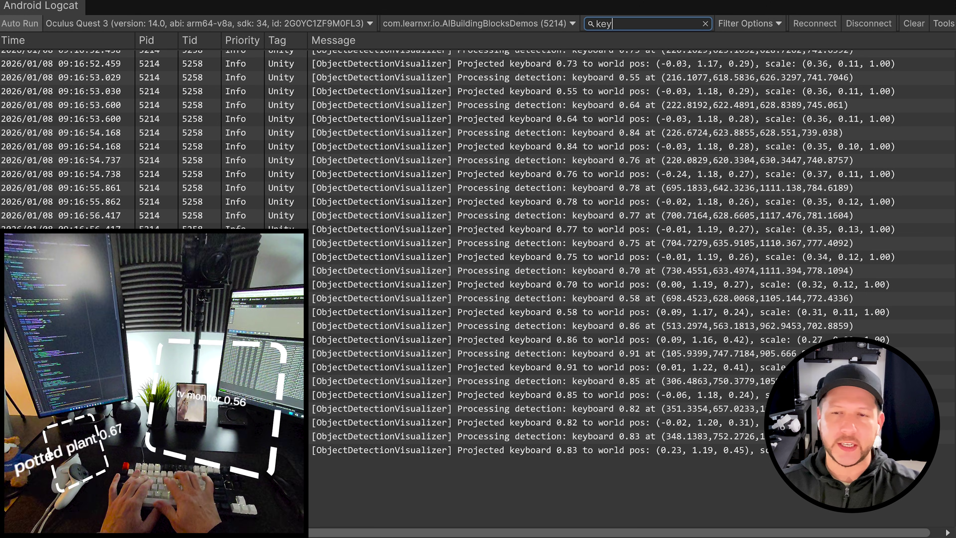
{"action": "type", "text": "board"}
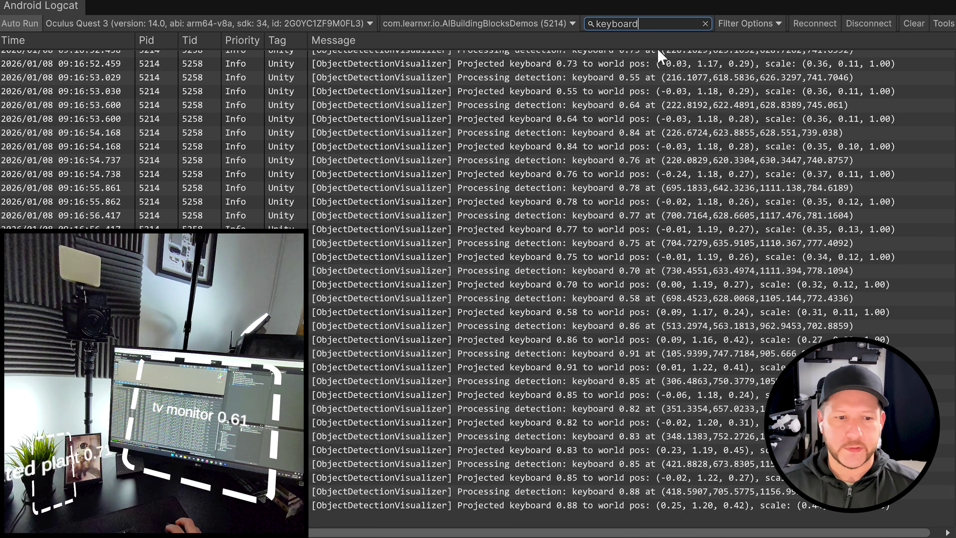
{"action": "left_click", "coordinate": [666, 270]}
{"action": "scroll", "coordinate": [696, 271], "scroll_direction": "down", "scroll_amount": 1}
{"action": "left_click", "coordinate": [724, 275]}
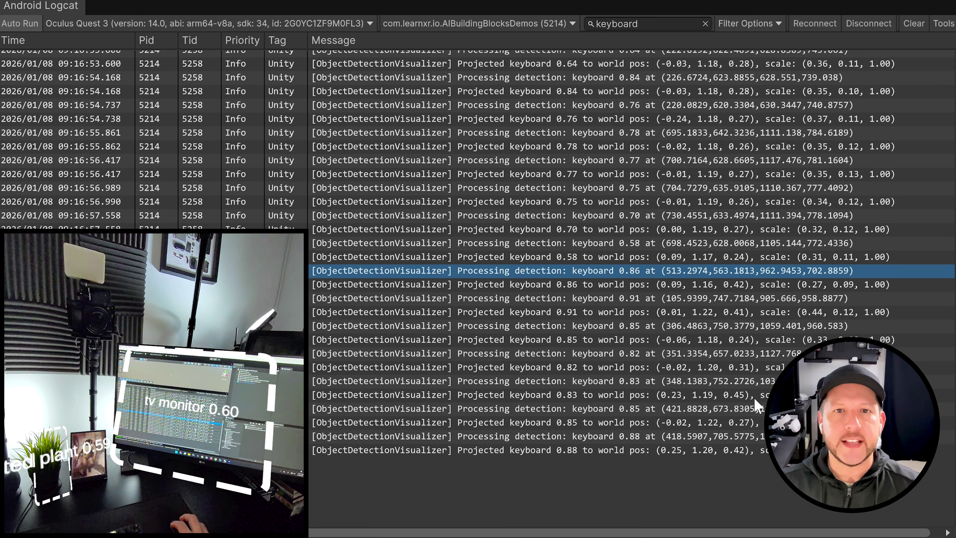
- Set the log scroll mode to Scroll To End and clear the log
{"action": "left_click", "coordinate": [783, 455]}
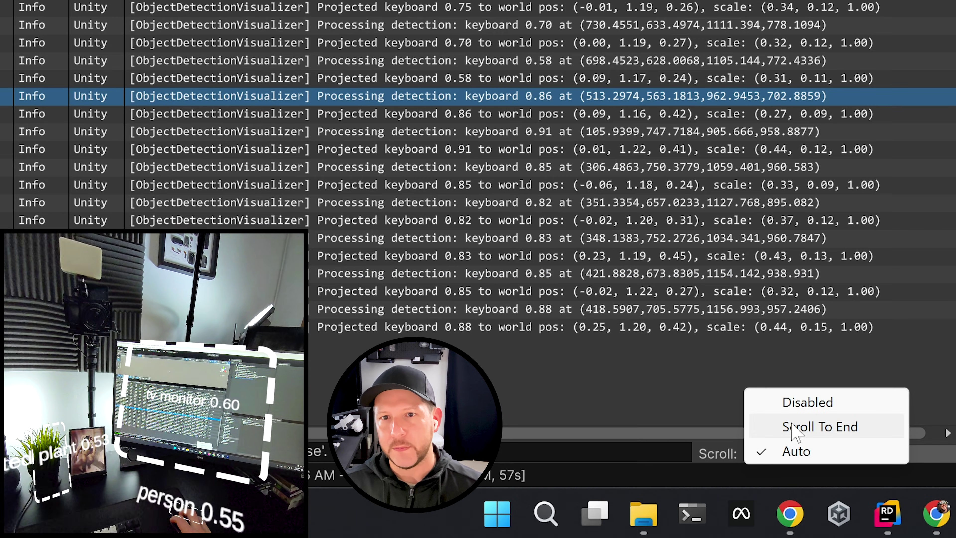
{"action": "left_click", "coordinate": [809, 427]}
{"action": "left_click", "coordinate": [915, 22]}
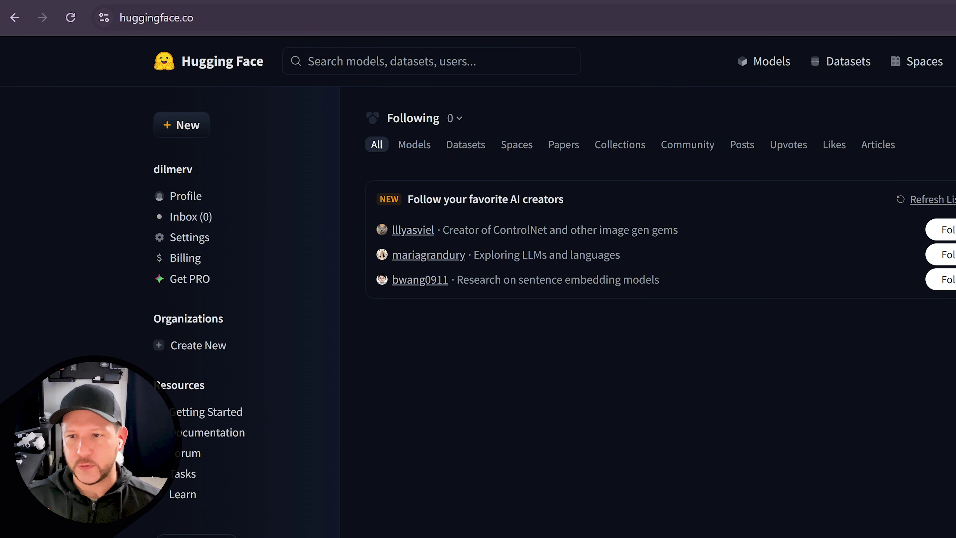
- Go to Access Tokens and delete the existing AIBuildingBlocks token
{"action": "key", "text": "ctrl+l"}
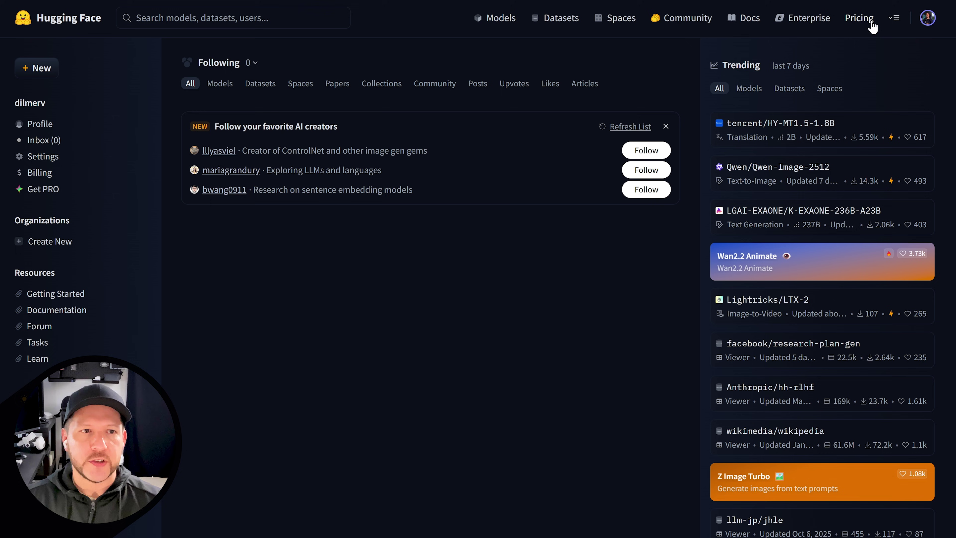
{"action": "left_click", "coordinate": [926, 19]}
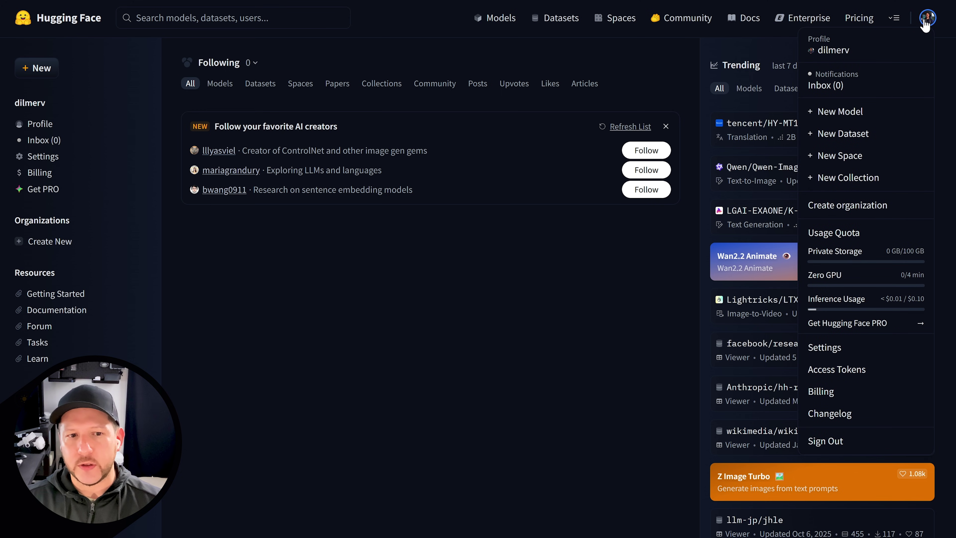
{"action": "left_click", "coordinate": [851, 369]}
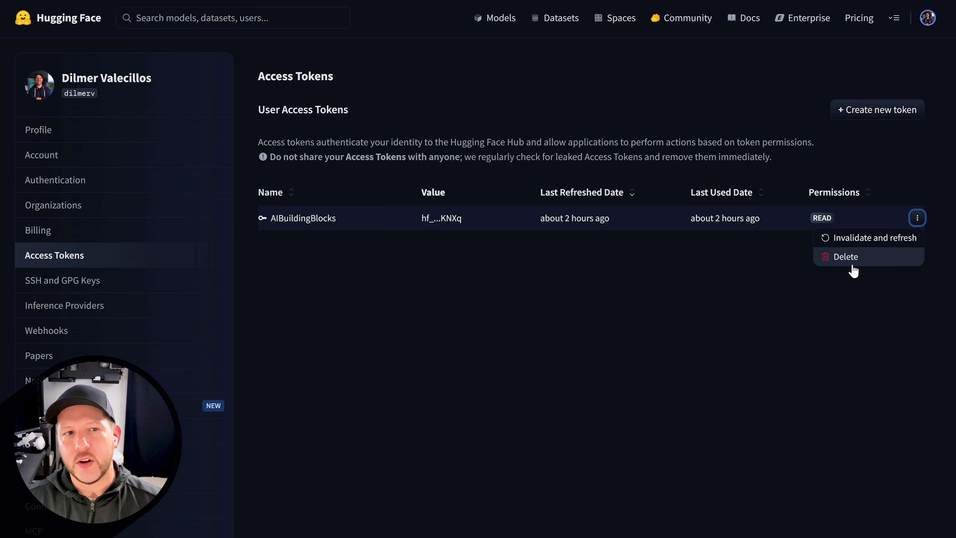
{"action": "left_click", "coordinate": [851, 260]}
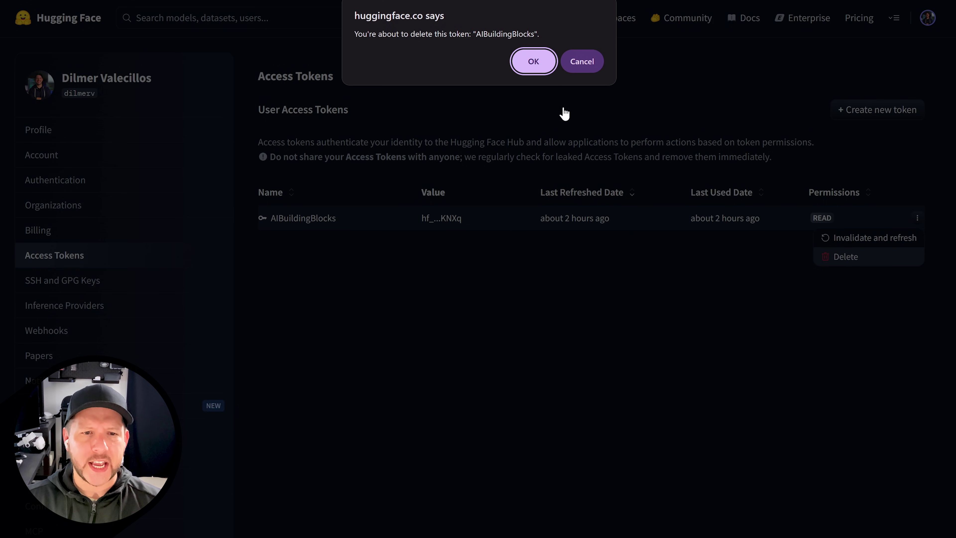
{"action": "left_click", "coordinate": [537, 70]}
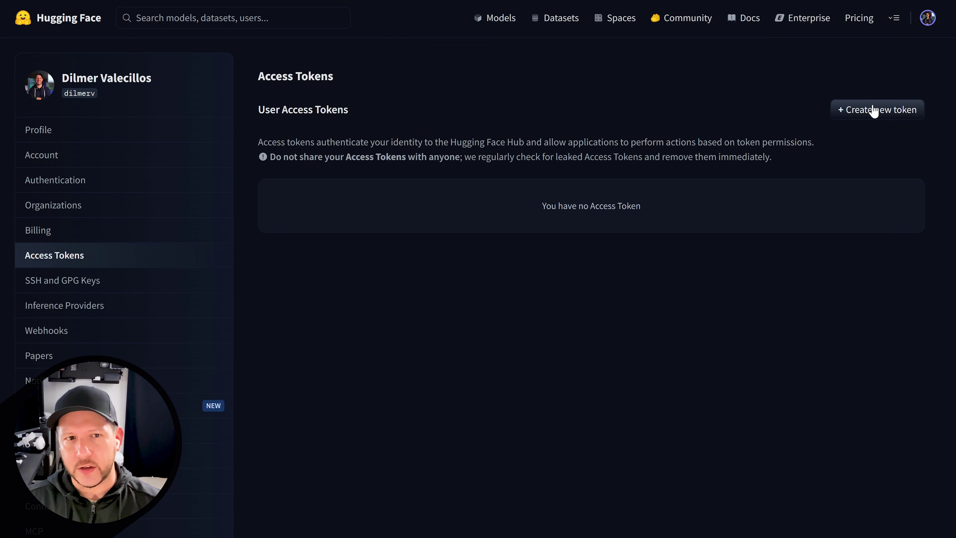
- Create a new Read token named AIBuildingBlocks and copy its value
{"action": "left_click", "coordinate": [873, 110]}
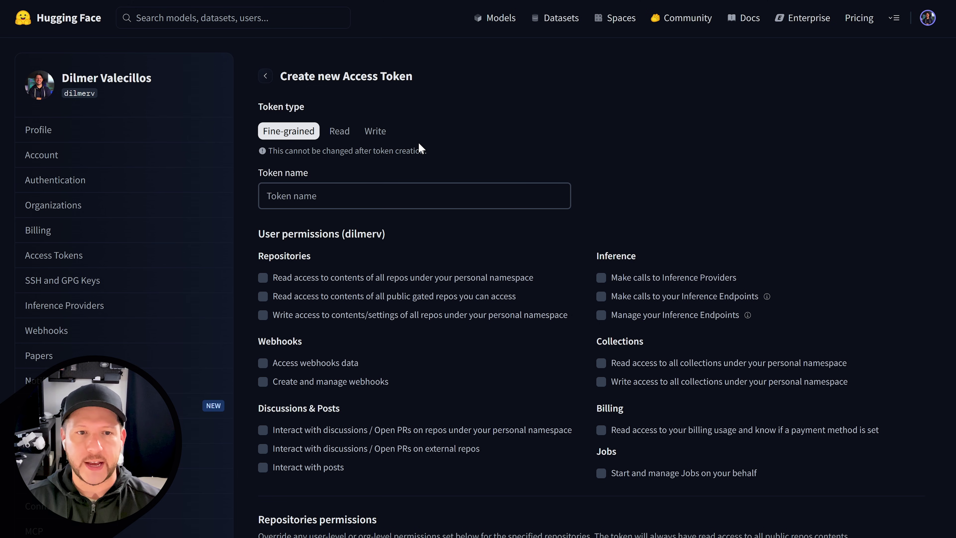
{"action": "scroll", "coordinate": [421, 148], "scroll_direction": "down", "scroll_amount": 12}
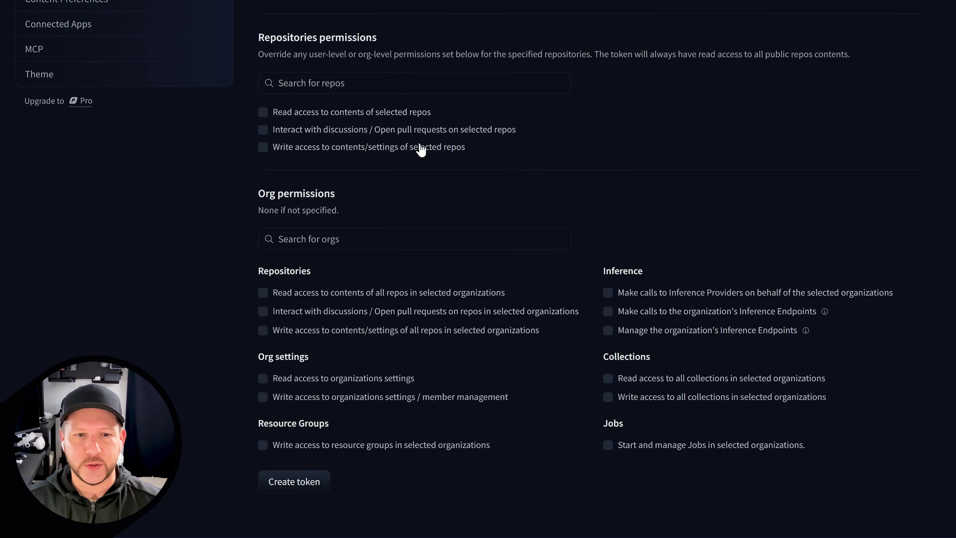
{"action": "scroll", "coordinate": [421, 143], "scroll_direction": "up", "scroll_amount": 10}
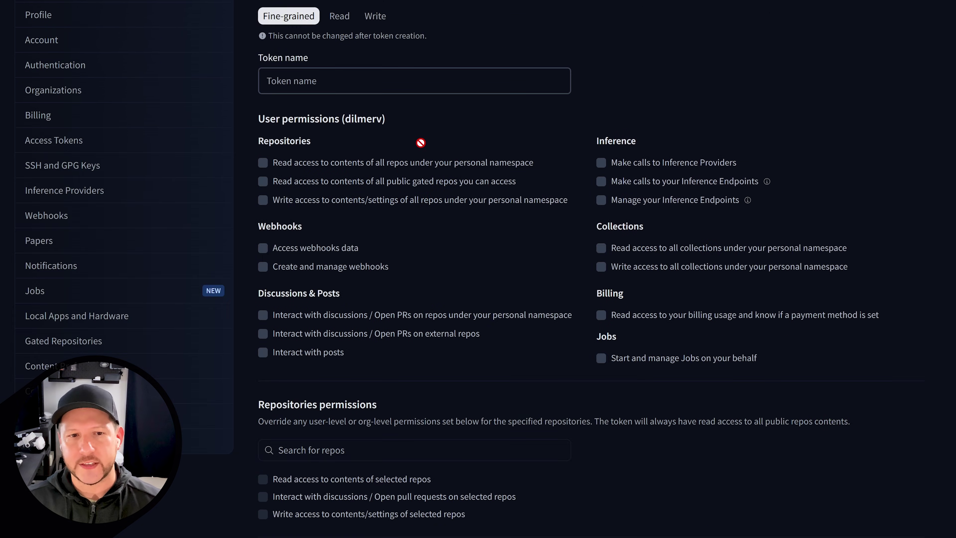
{"action": "left_click", "coordinate": [339, 131]}
{"action": "left_click", "coordinate": [267, 196]}
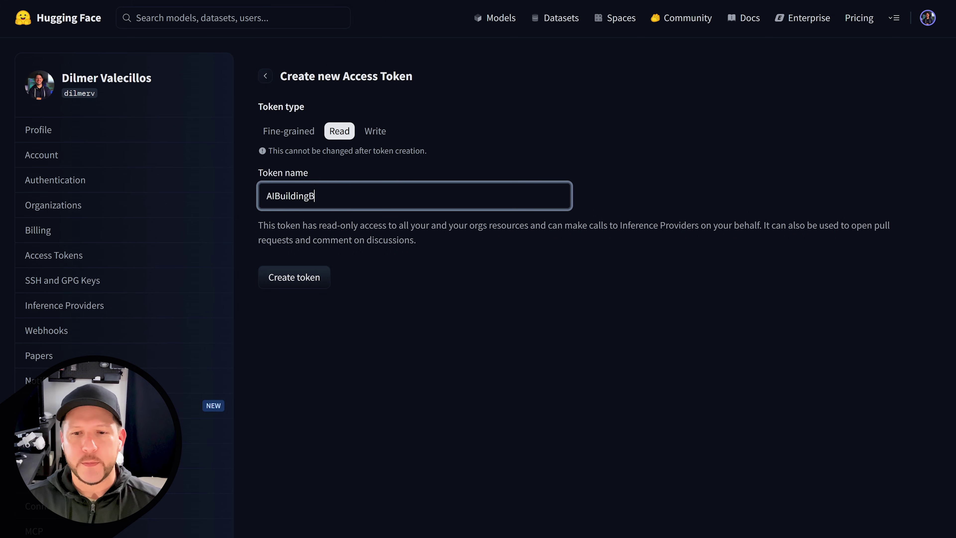
{"action": "left_click", "coordinate": [311, 276]}
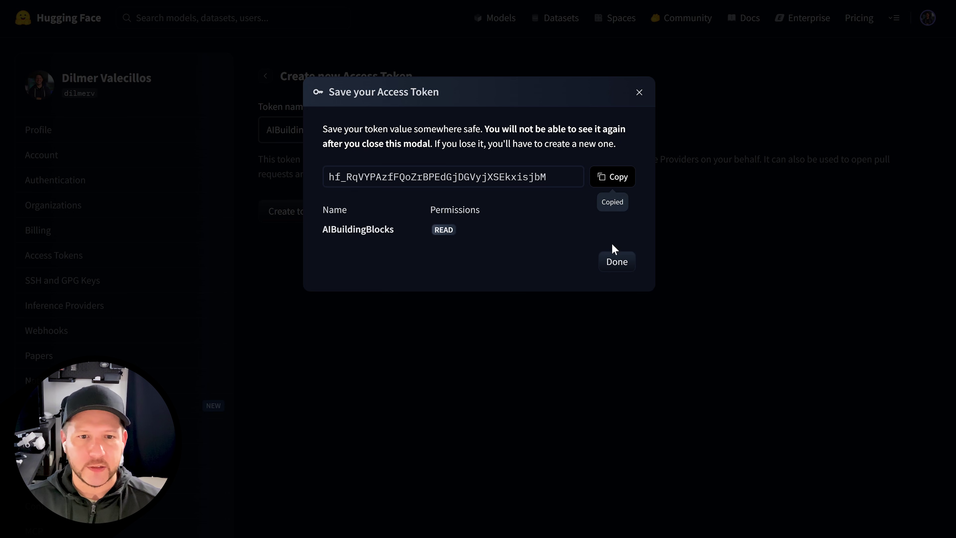
{"action": "left_click", "coordinate": [617, 263]}
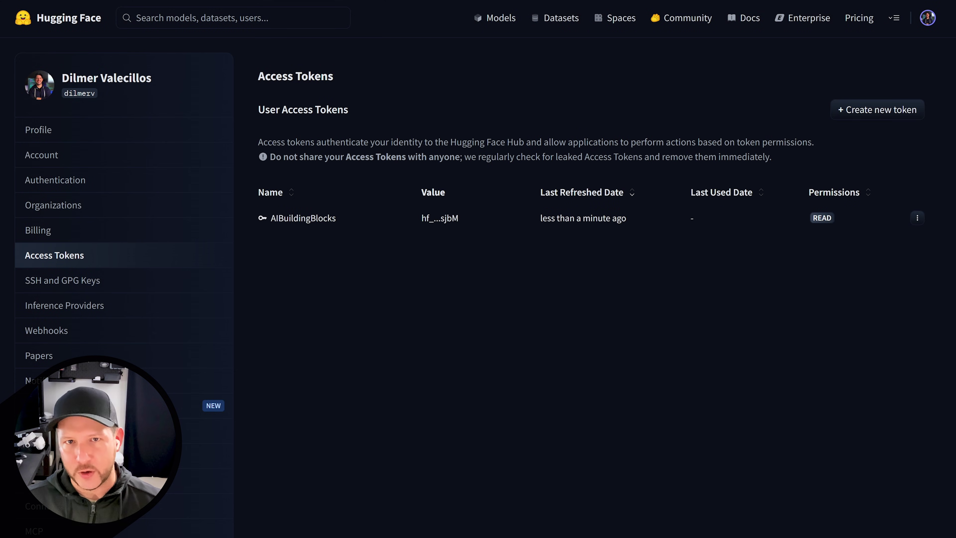
- Search 'detr-res' and open the facebook/detr-resnet-101 model page
{"action": "left_click", "coordinate": [513, 23]}
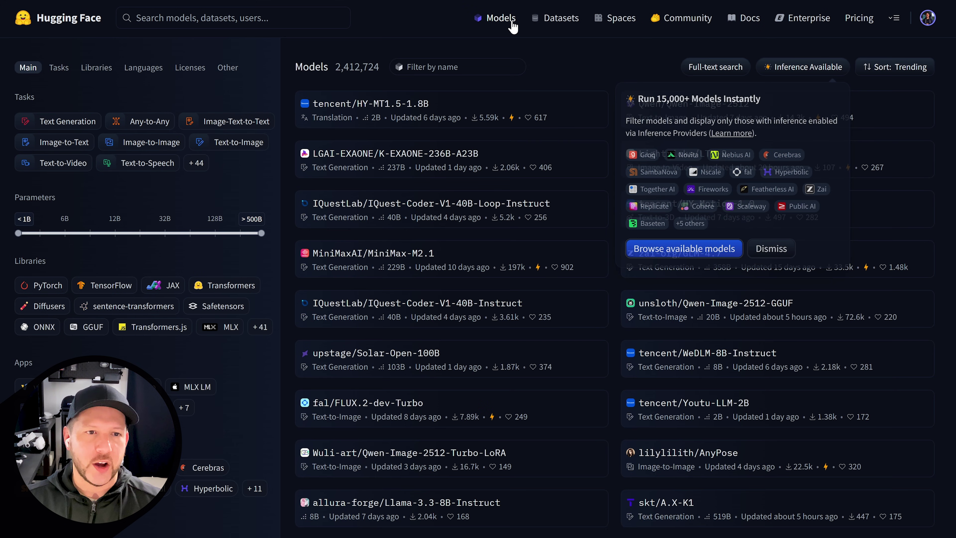
{"action": "scroll", "coordinate": [501, 98], "scroll_direction": "down", "scroll_amount": 10}
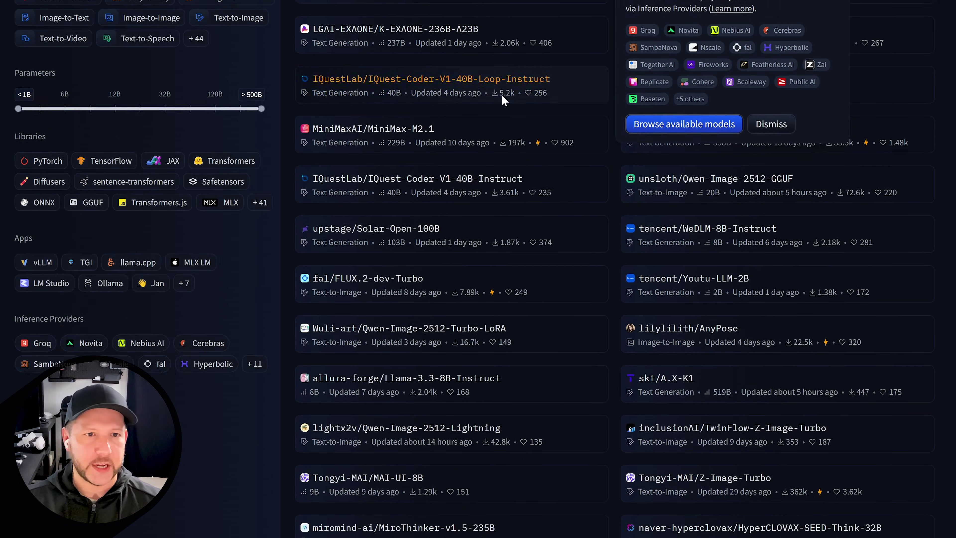
{"action": "scroll", "coordinate": [505, 103], "scroll_direction": "up", "scroll_amount": 10}
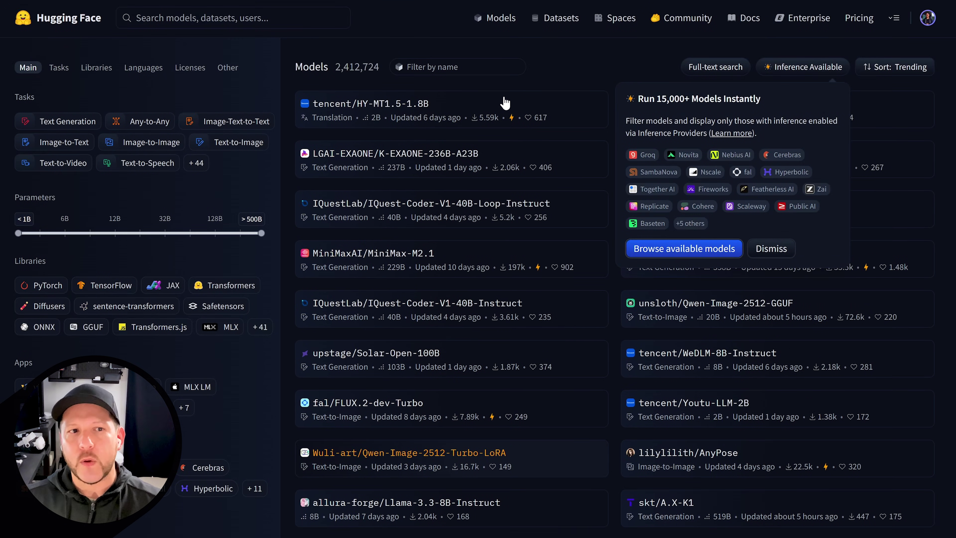
{"action": "left_click", "coordinate": [312, 19]}
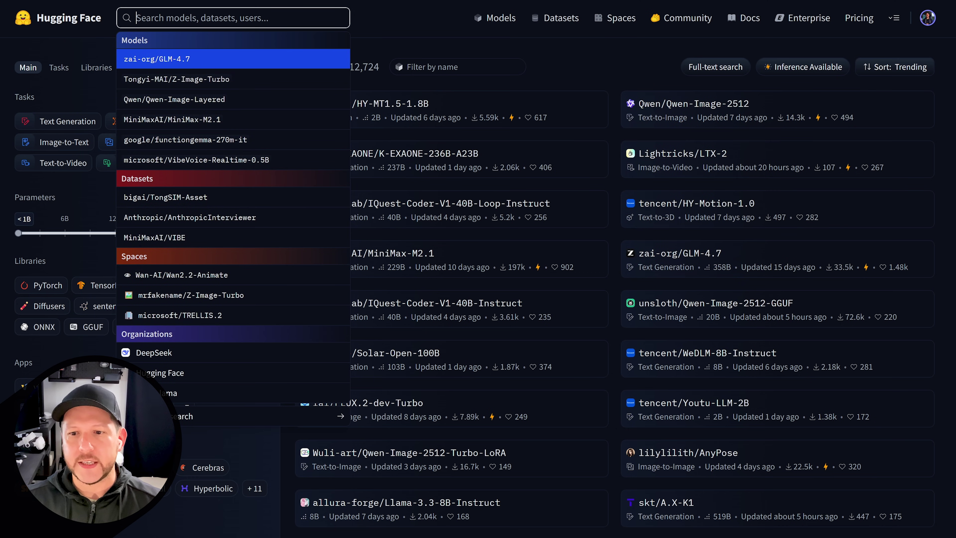
{"action": "type", "text": "detr-resnet-101"}
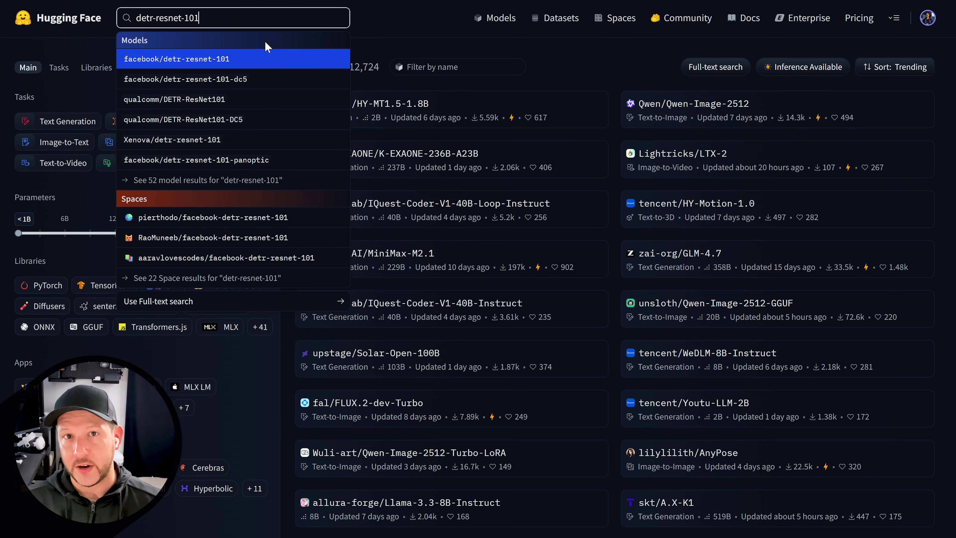
{"action": "left_click", "coordinate": [245, 61]}
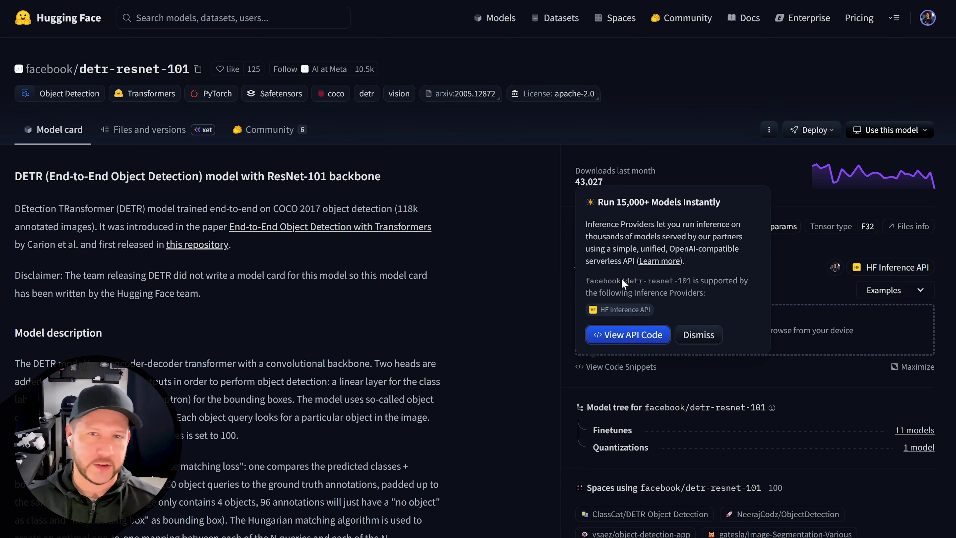
{"action": "left_click", "coordinate": [695, 337]}
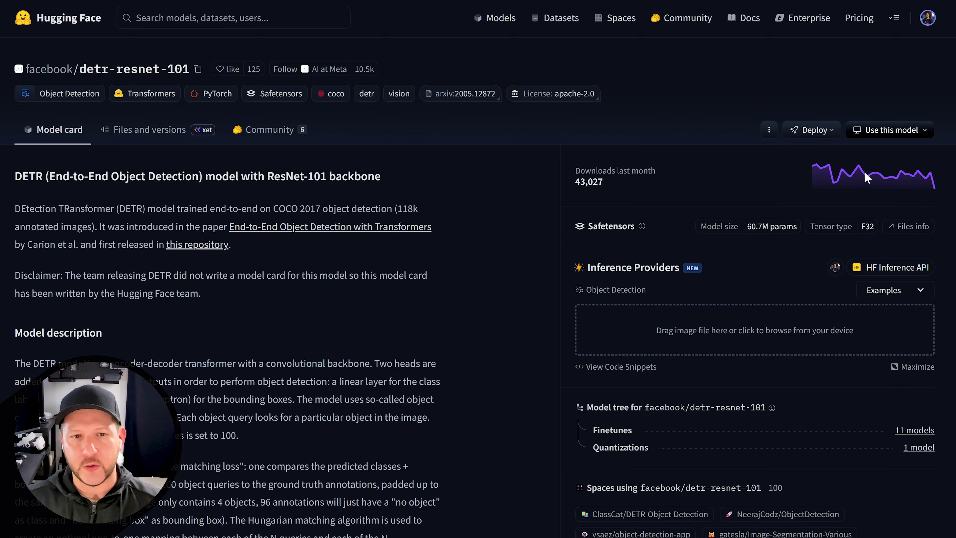
- Show the model's inference provider code, viewing the JavaScript and then the cURL example
{"action": "left_click", "coordinate": [880, 142]}
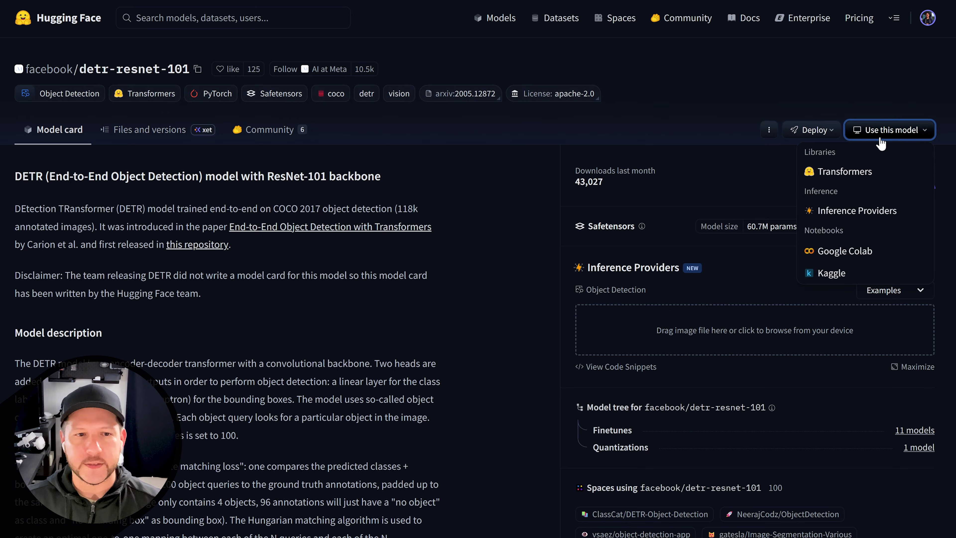
{"action": "left_click", "coordinate": [875, 210]}
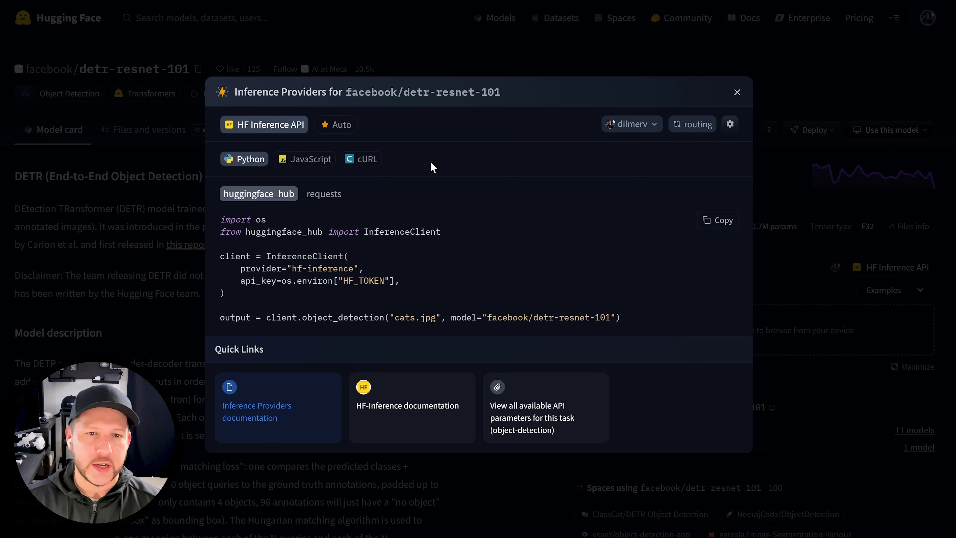
{"action": "left_click", "coordinate": [318, 164]}
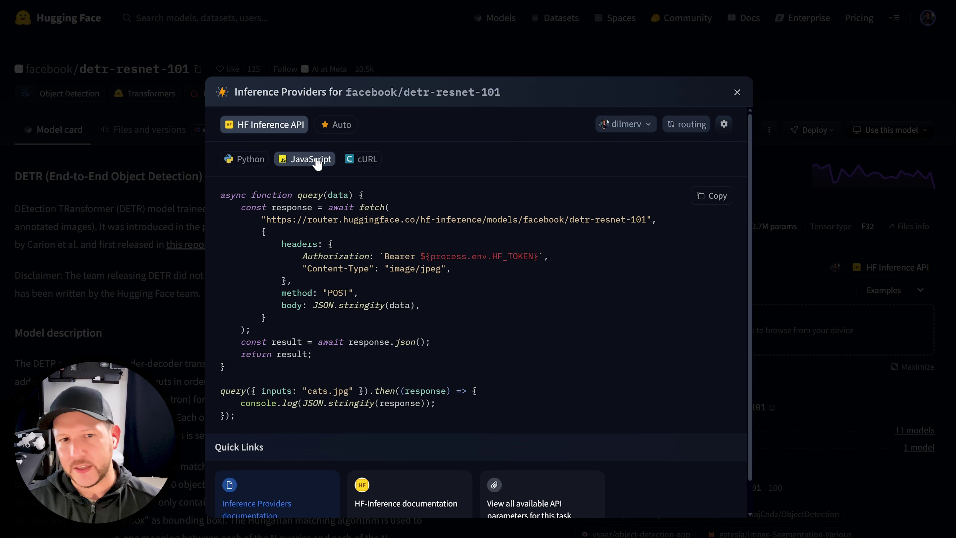
{"action": "left_click", "coordinate": [366, 163]}
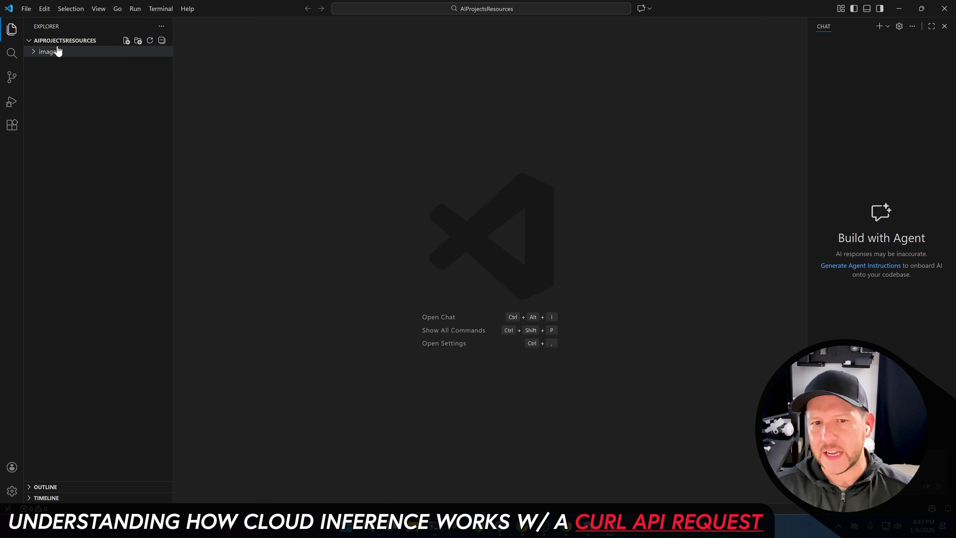
- Open CarAndBike.jpg from the images folder and put CatAndCouch.jpg in a split editor beside it
{"action": "left_click", "coordinate": [58, 52]}
{"action": "left_click", "coordinate": [59, 62]}
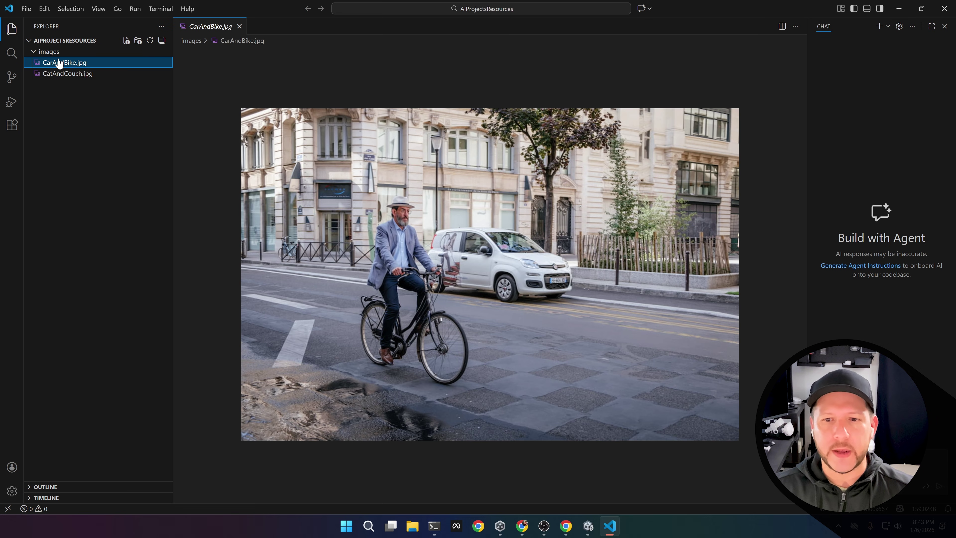
{"action": "left_click_drag", "start_coordinate": [72, 73], "coordinate": [769, 240]}
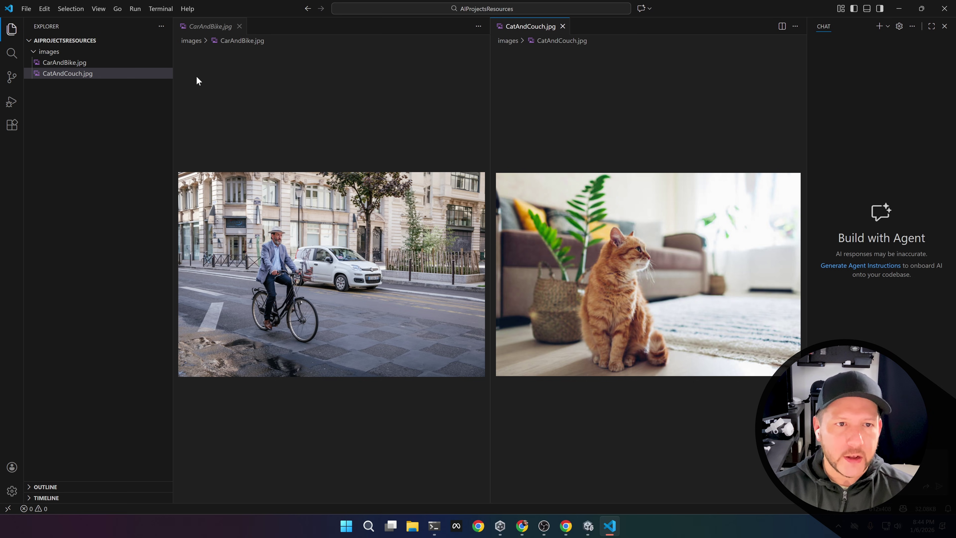
- Open a new Git Bash terminal and make the terminal panel taller
{"action": "left_click", "coordinate": [164, 9]}
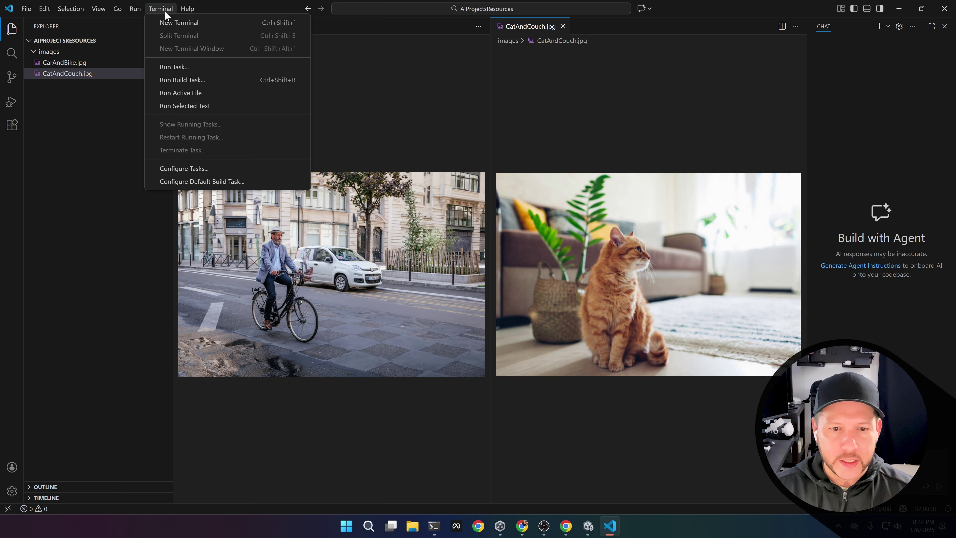
{"action": "left_click", "coordinate": [179, 23]}
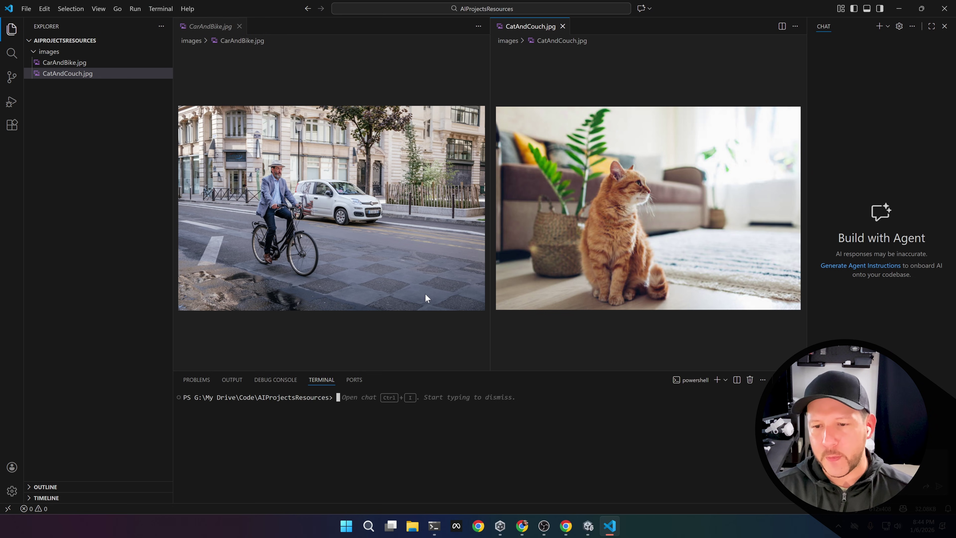
{"action": "left_click", "coordinate": [725, 379]}
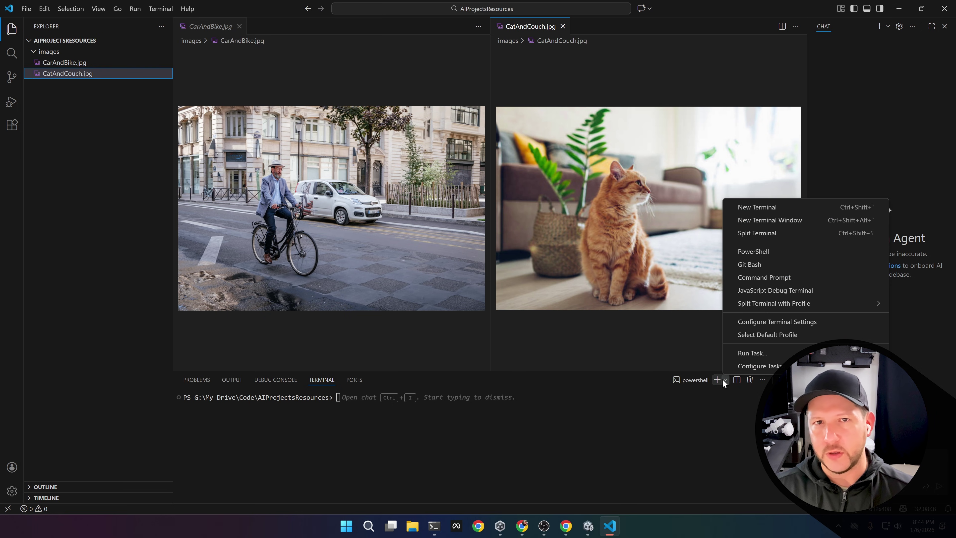
{"action": "left_click", "coordinate": [744, 266]}
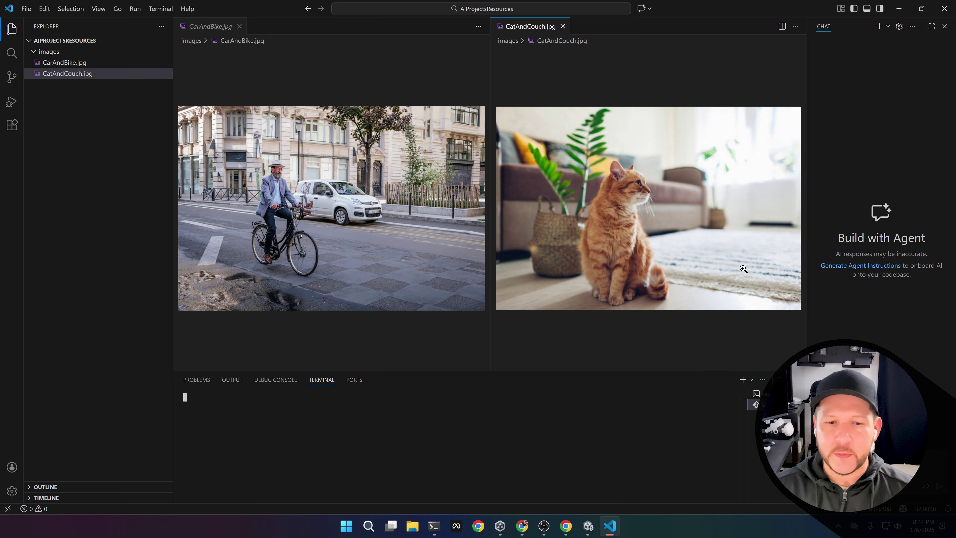
{"action": "left_click_drag", "start_coordinate": [638, 369], "coordinate": [659, 261]}
- Run export HF_TOKEN= with the pasted Hugging Face access token
{"action": "type", "text": "expo"}
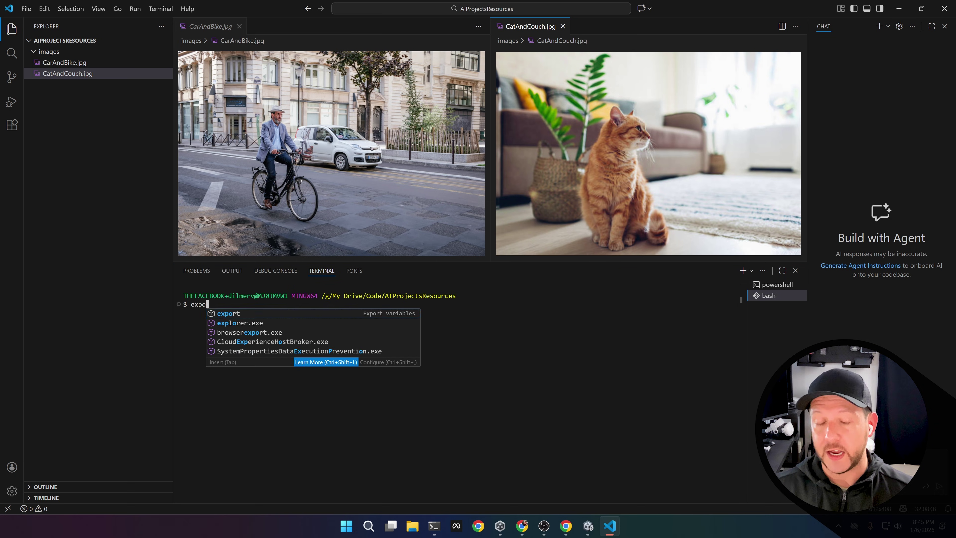
{"action": "type", "text": "rt HF_TOKEN"}
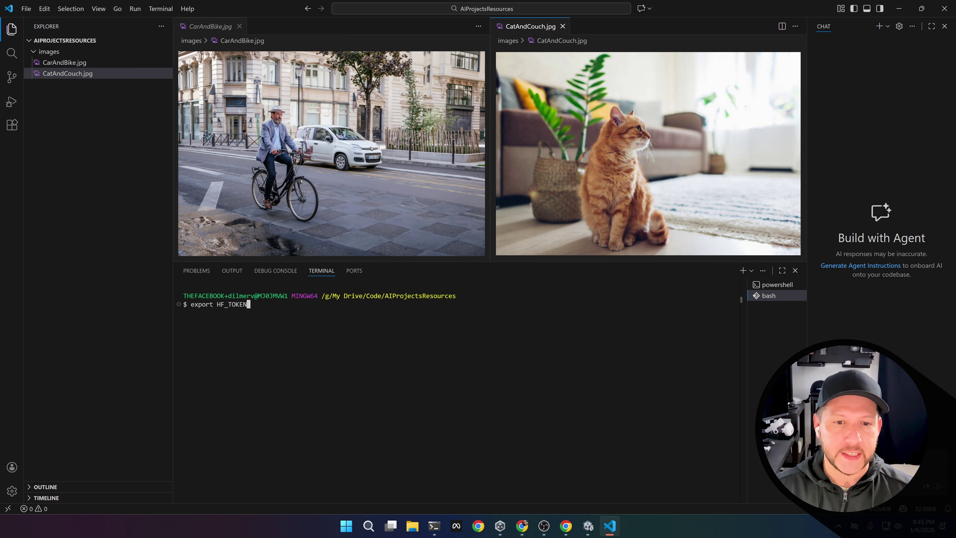
{"action": "type", "text": "="}
{"action": "key", "text": "ctrl+v"}
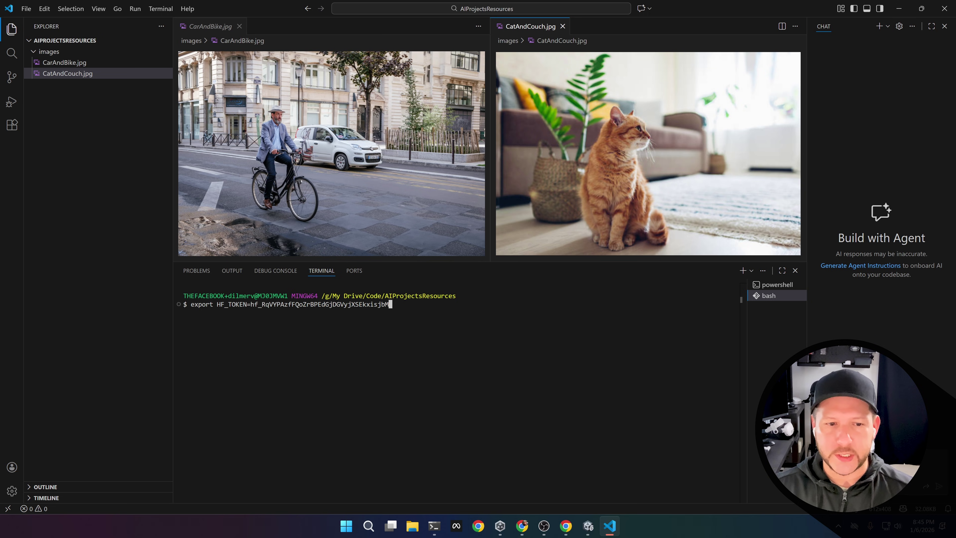
{"action": "key", "text": "Return"}
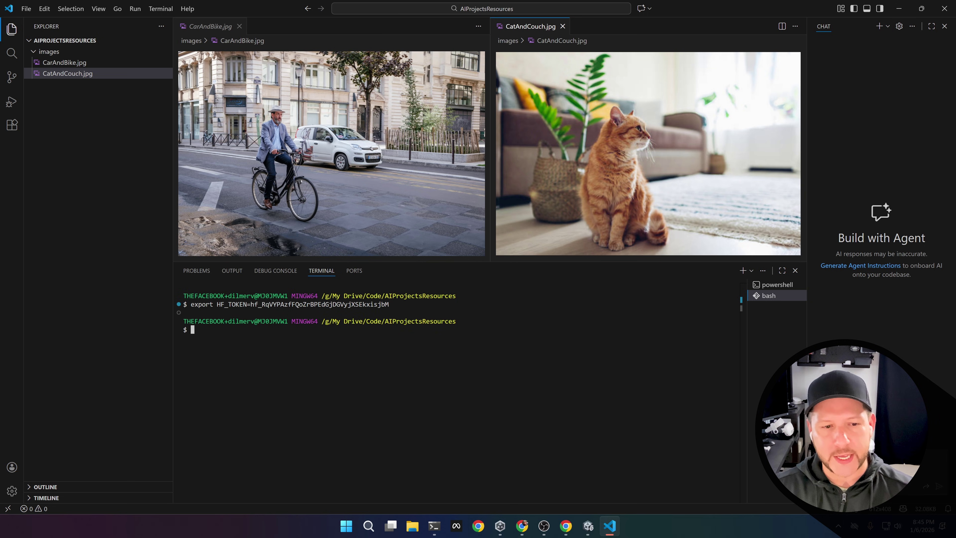
- Echo $HF_TOKEN to confirm it, then run the pasted detr-resnet-101 curl request
{"action": "type", "text": "echo $"}
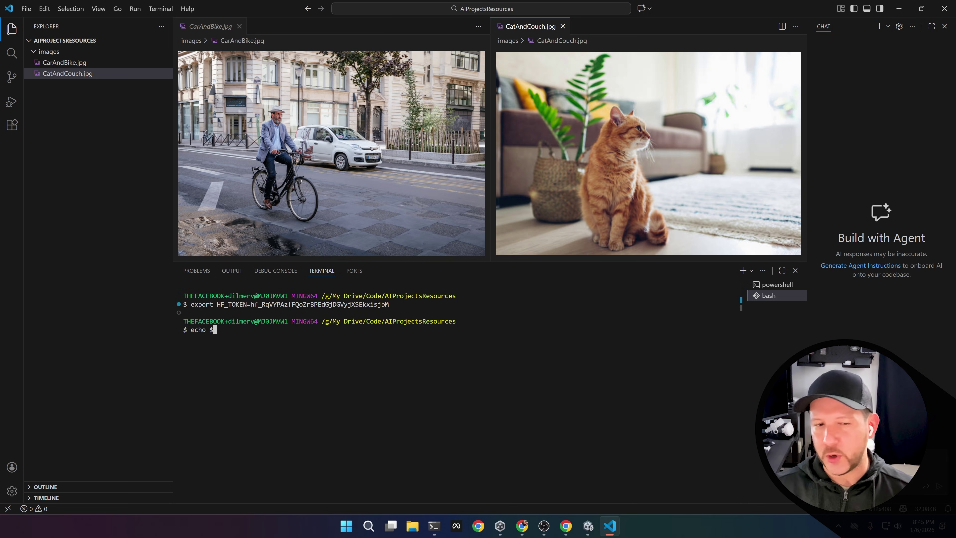
{"action": "type", "text": "HF_TOKEN"}
{"action": "key", "text": "Return"}
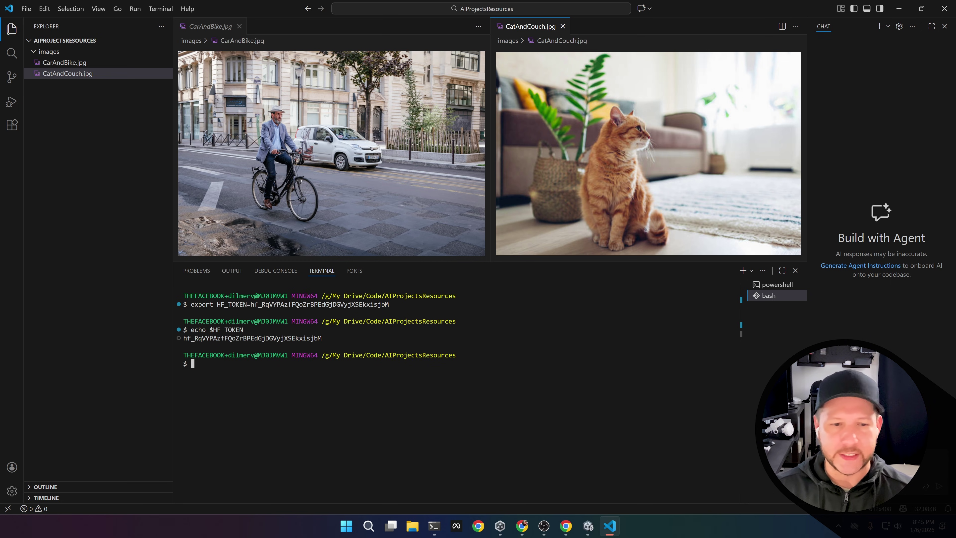
{"action": "type", "text": "curl https://router.huggingface.co/hf-inference/models/facebook/detr-resnet-101 \\     -X POST \\     -H \"Authorization: Bearer $HF_TOKEN\" \\     -H 'Content-Type: image/jpeg' \\     --data-binary @\"CarAndBike.jpg\""}
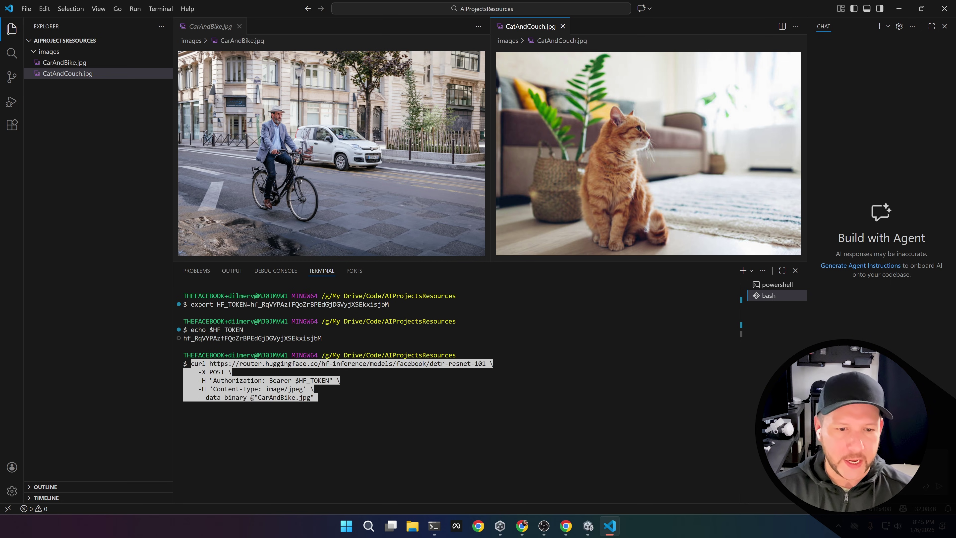
{"action": "key", "text": "Return"}
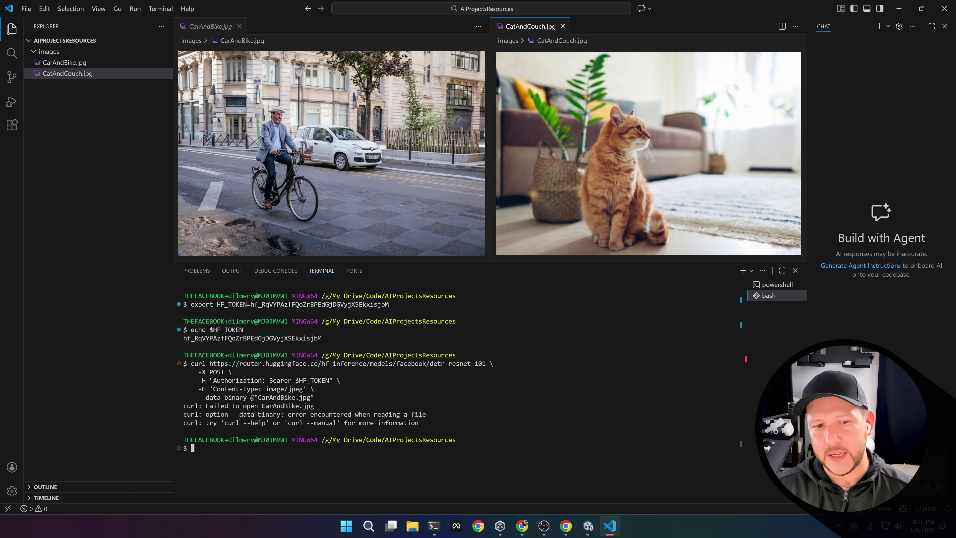
- Rerun the curl from the images folder after clearing, and copy the JSON detection output
{"action": "type", "text": "cd images"}
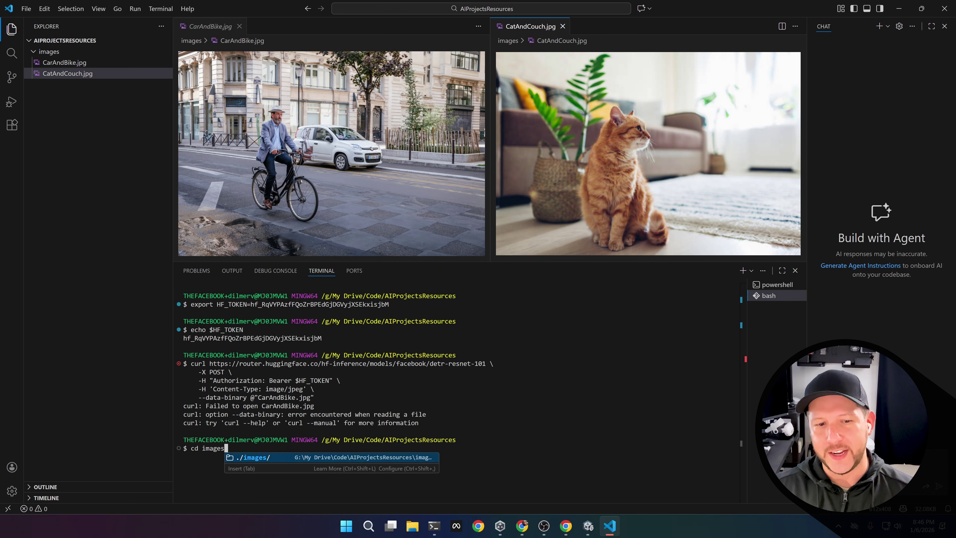
{"action": "key", "text": "Return"}
{"action": "type", "text": "clear"}
{"action": "key", "text": "Return"}
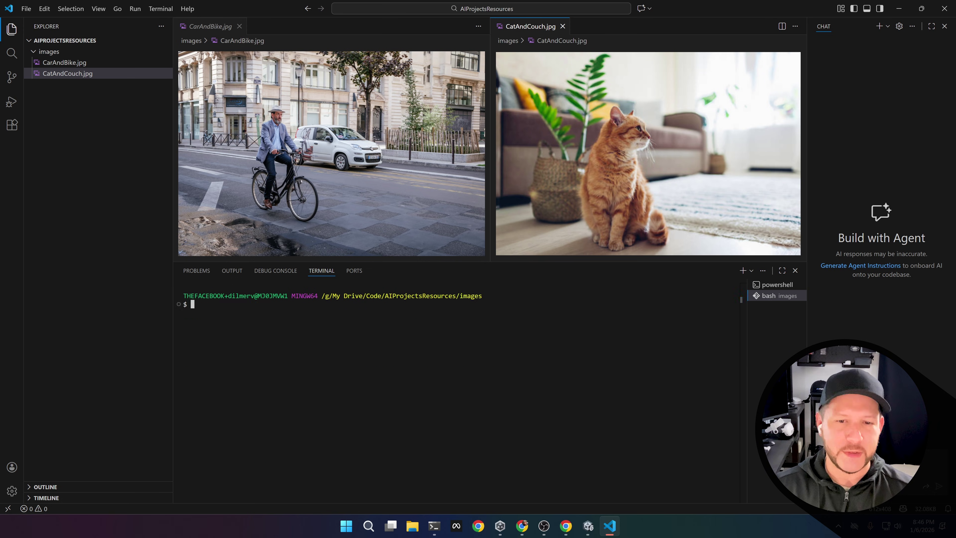
{"action": "key", "text": "Up"}
{"action": "key", "text": "Up"}
{"action": "key", "text": "Up"}
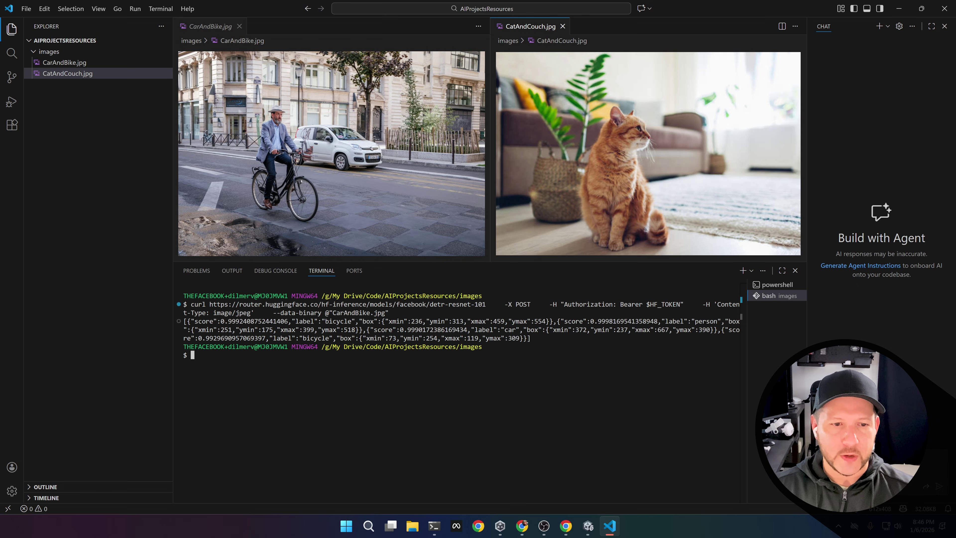
{"action": "left_click_drag", "start_coordinate": [530, 337], "coordinate": [183, 320]}
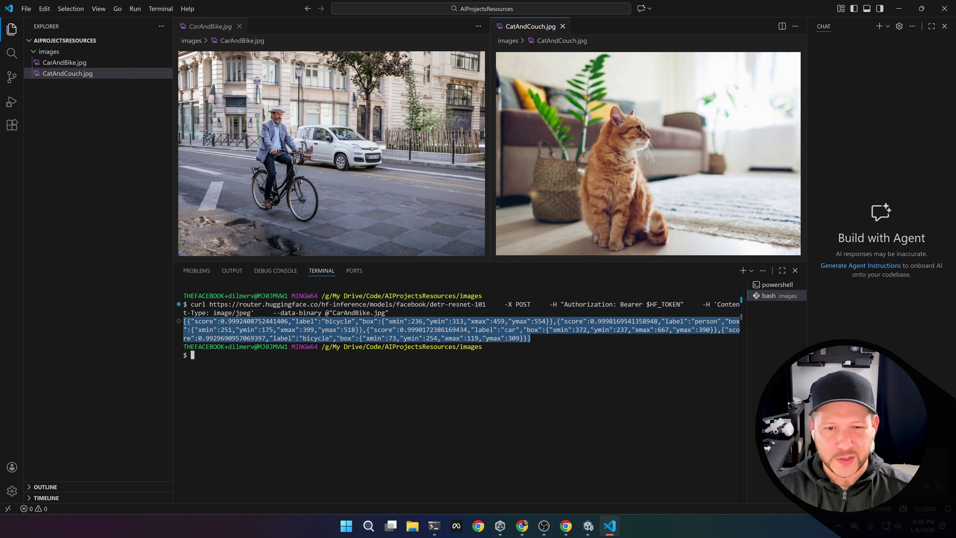
{"action": "key", "text": "ctrl+c"}
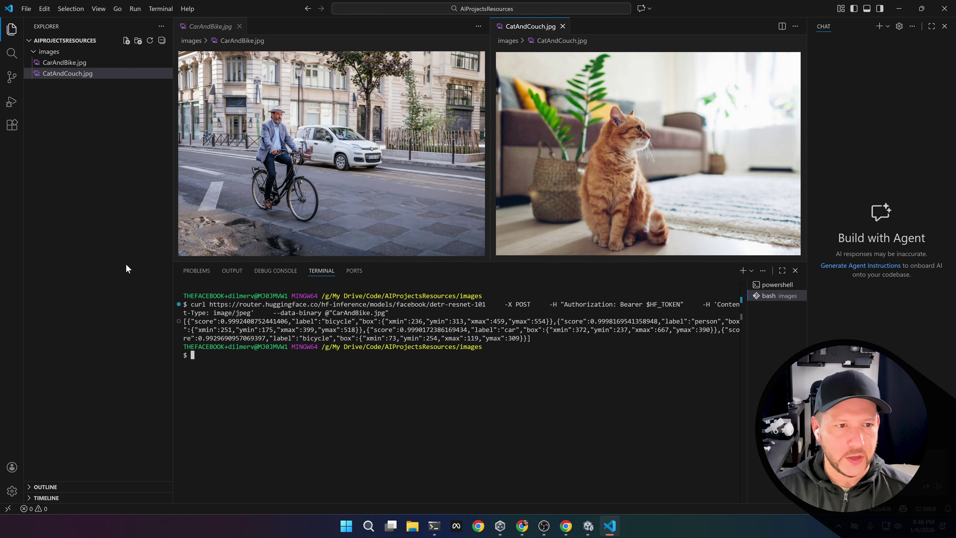
- Check the installed extensions for Pretty JSON, then return to the project file list
{"action": "left_click", "coordinate": [12, 125]}
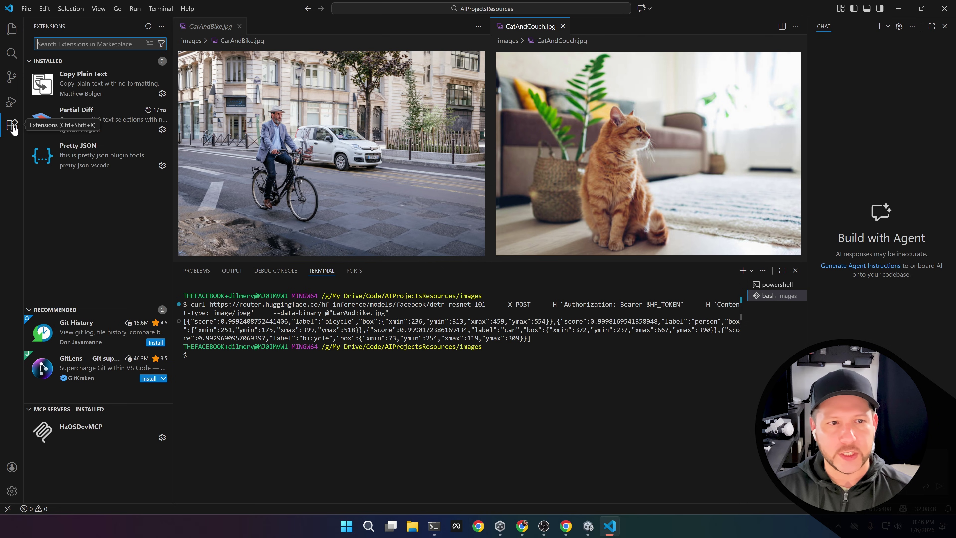
{"action": "mouse_move", "coordinate": [104, 163]}
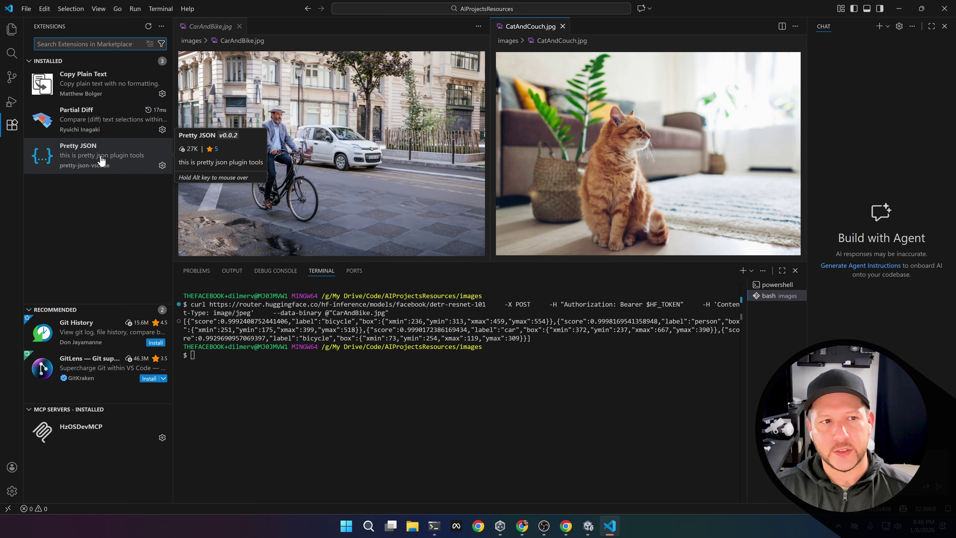
{"action": "left_click", "coordinate": [12, 29]}
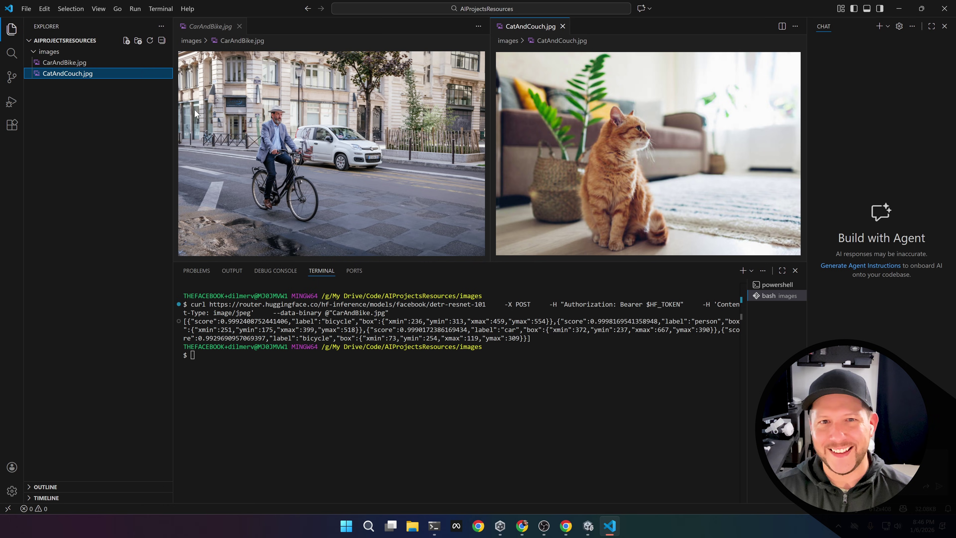
- Create a new file saved as Data.json in the images folder for the detection JSON
{"action": "key", "text": "ctrl+n"}
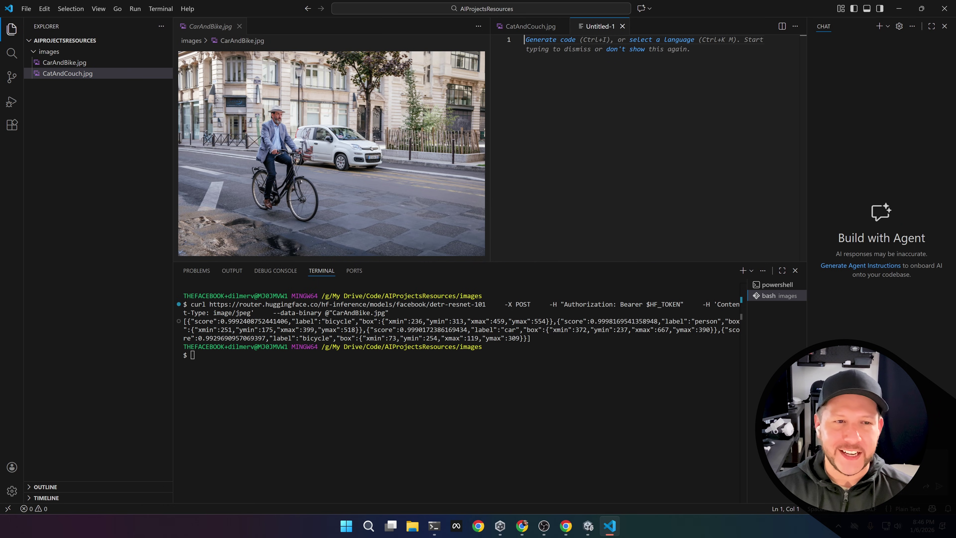
{"action": "key", "text": "ctrl+s"}
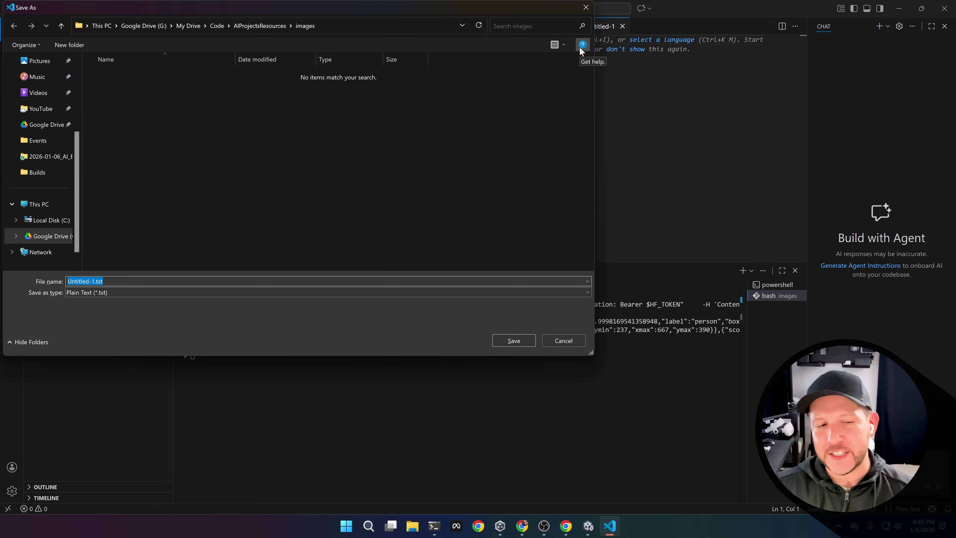
{"action": "type", "text": "Da"}
{"action": "type", "text": "ta.json"}
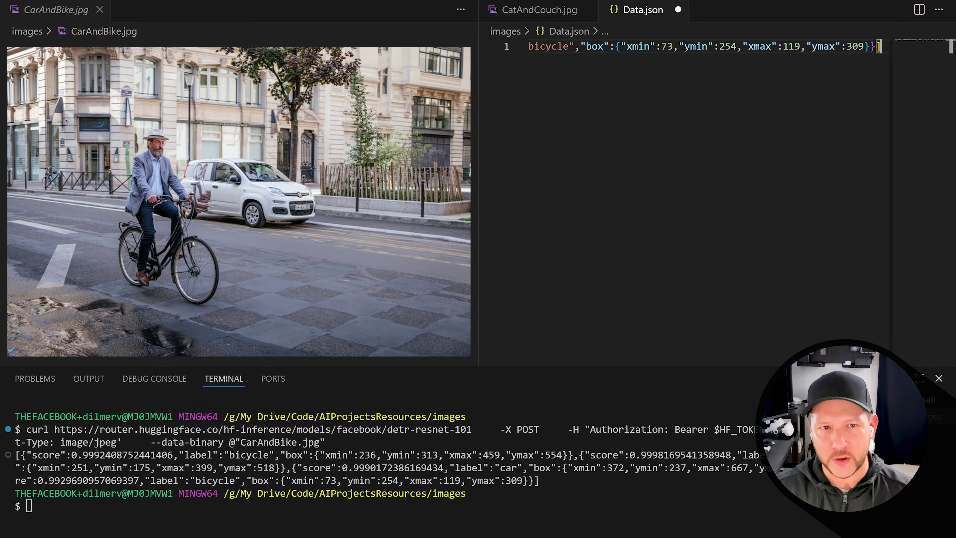
{"action": "key", "text": "ctrl+a"}
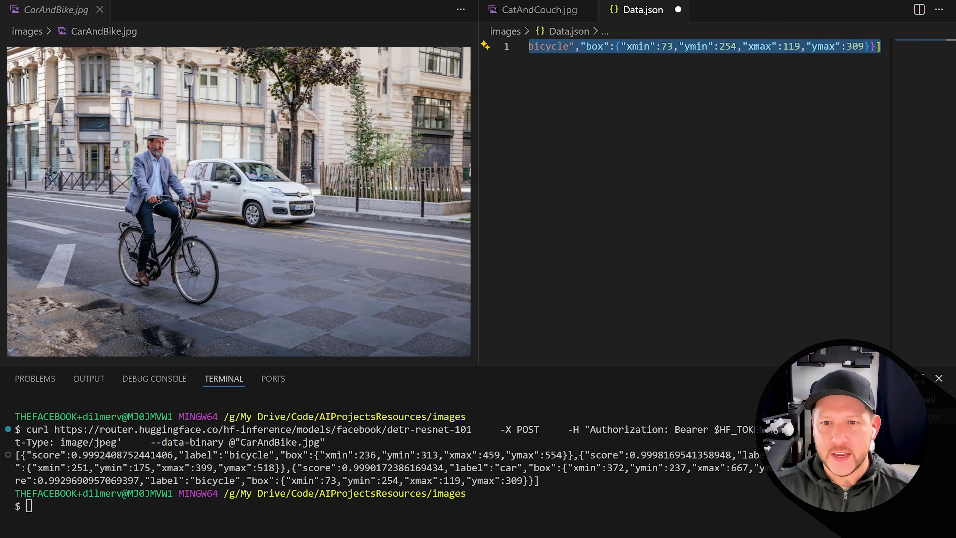
{"action": "key", "text": "ctrl+shift+p"}
{"action": "type", "text": "Pretty JSON"}
{"action": "key", "text": "Return"}
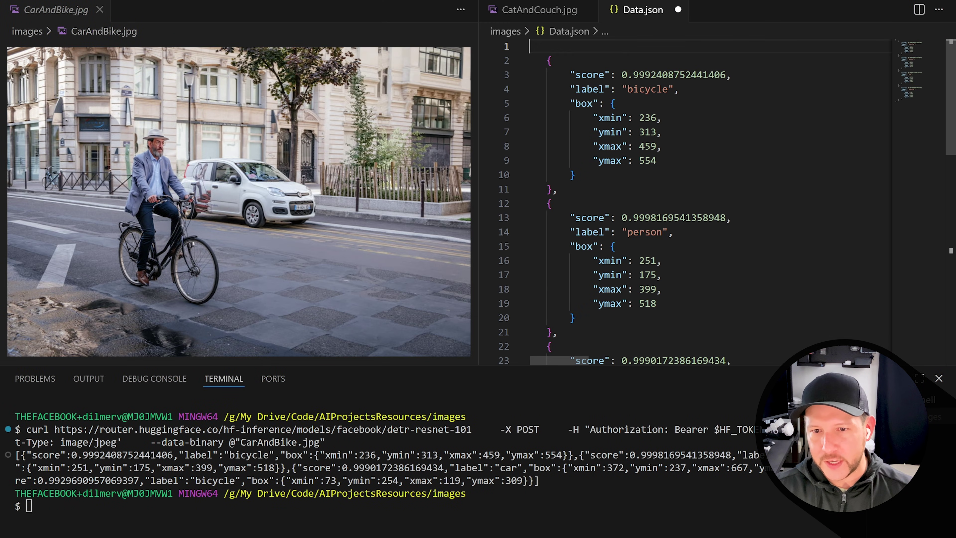
{"action": "scroll", "coordinate": [685, 204], "scroll_direction": "down", "scroll_amount": 6}
{"action": "scroll", "coordinate": [685, 203], "scroll_direction": "up", "scroll_amount": 6}
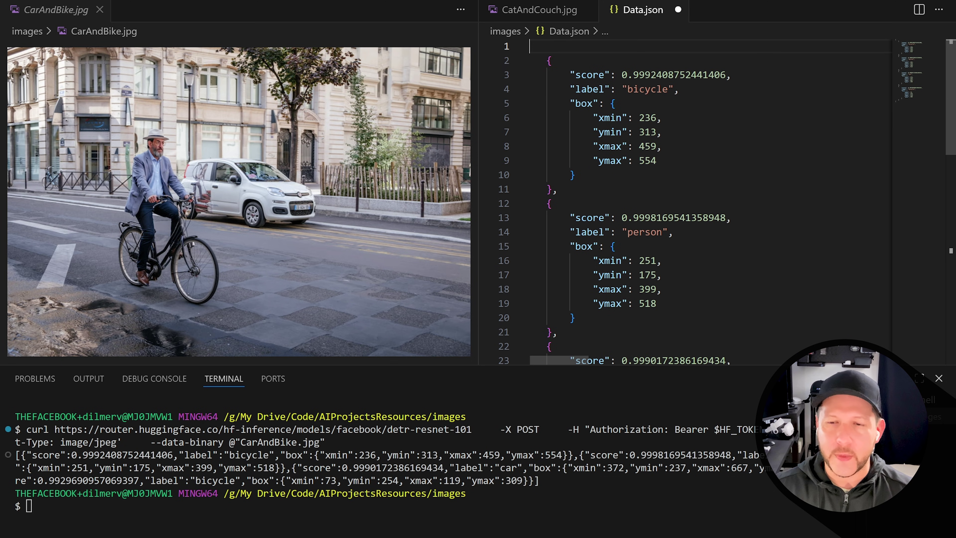
{"action": "double_click", "coordinate": [647, 89]}
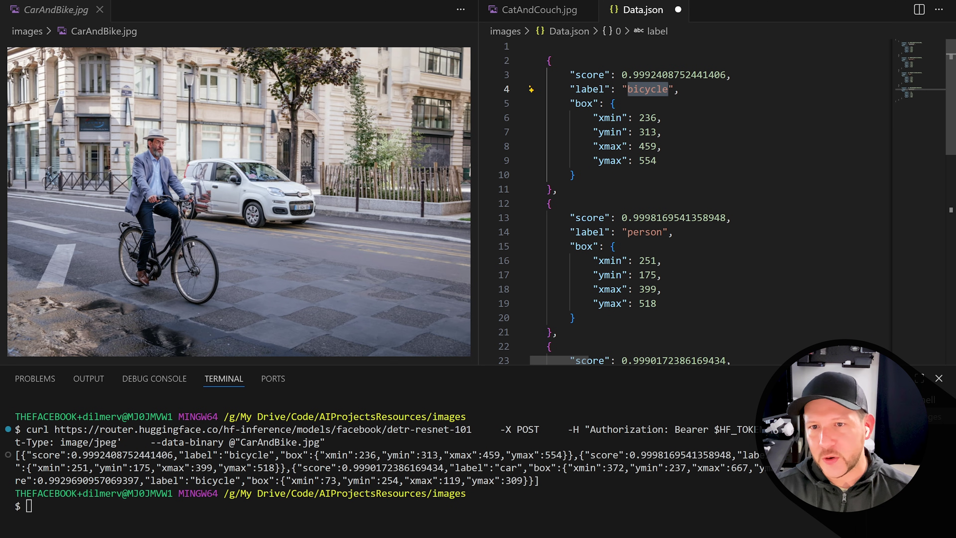
{"action": "left_click_drag", "start_coordinate": [621, 74], "coordinate": [726, 74]}
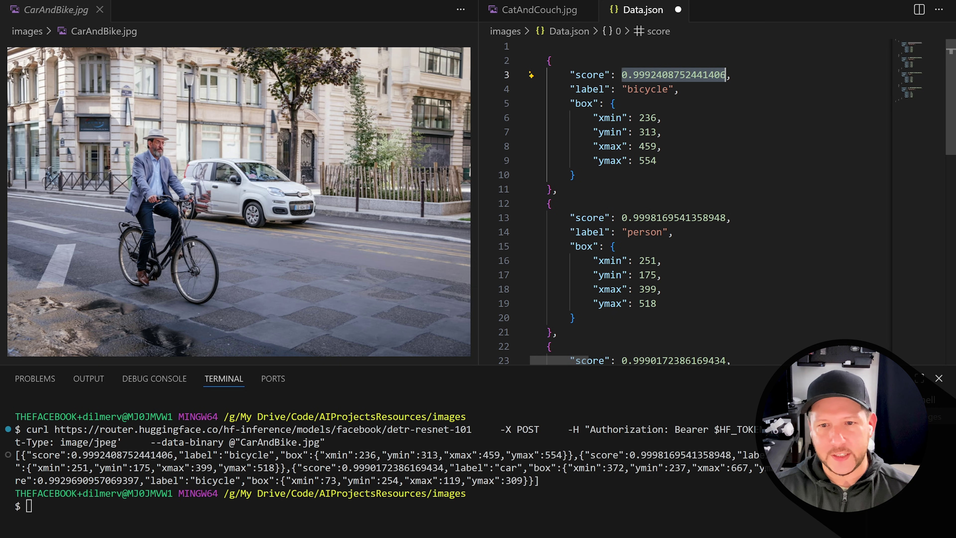
{"action": "left_click_drag", "start_coordinate": [622, 217], "coordinate": [726, 217]}
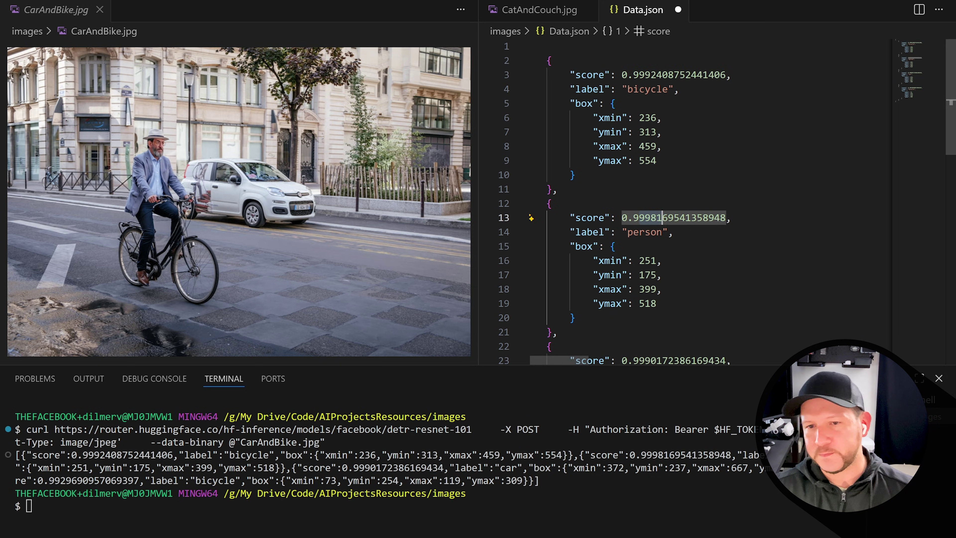
{"action": "scroll", "coordinate": [715, 211], "scroll_direction": "down", "scroll_amount": 3}
{"action": "scroll", "coordinate": [684, 204], "scroll_direction": "down", "scroll_amount": 2}
{"action": "double_click", "coordinate": [636, 187]}
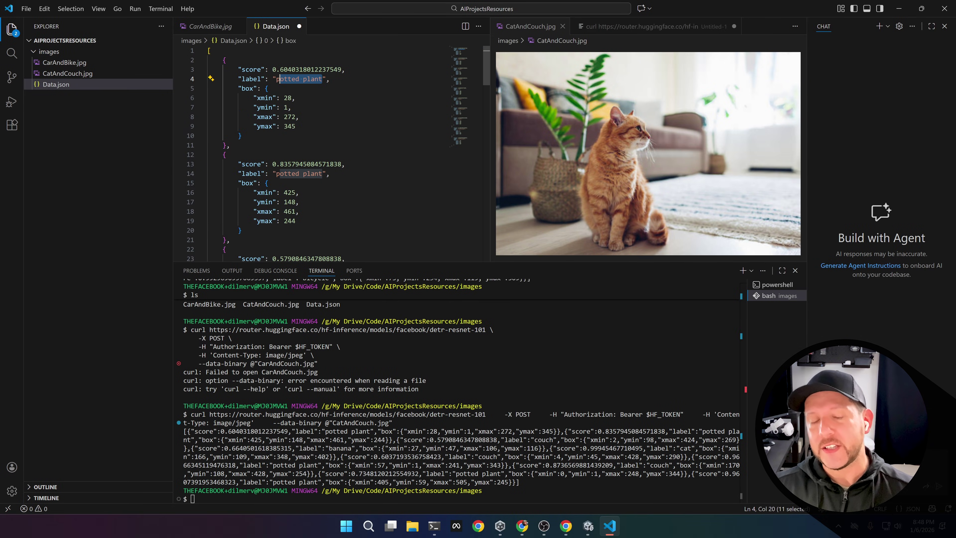
{"action": "left_click_drag", "start_coordinate": [279, 79], "coordinate": [297, 69]}
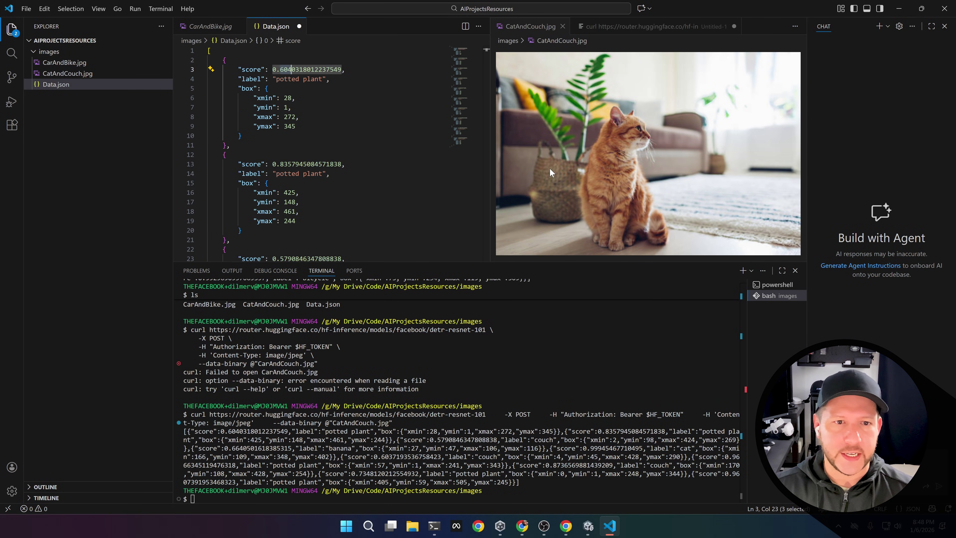
{"action": "scroll", "coordinate": [291, 151], "scroll_direction": "down", "scroll_amount": 1}
{"action": "scroll", "coordinate": [291, 140], "scroll_direction": "down", "scroll_amount": 3}
{"action": "left_click_drag", "start_coordinate": [277, 139], "coordinate": [276, 159]}
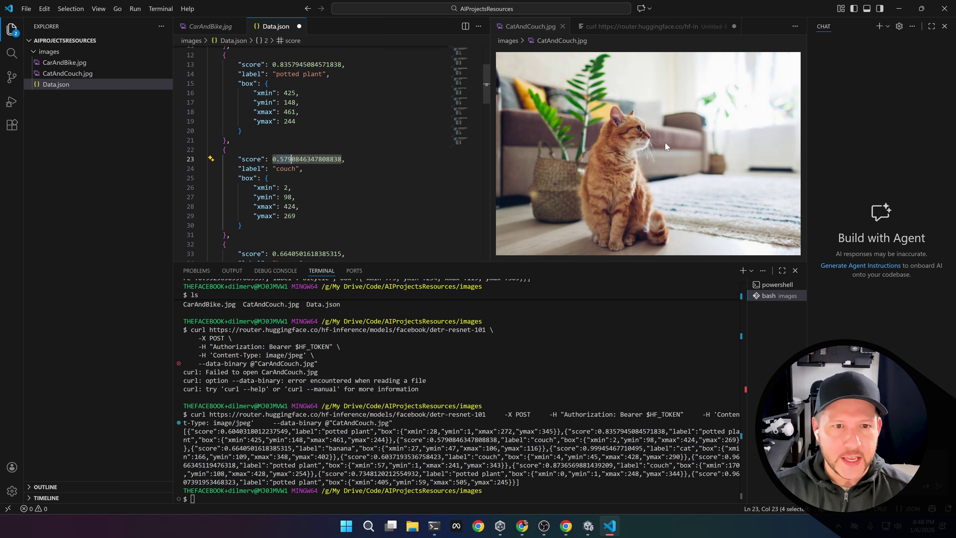
{"action": "scroll", "coordinate": [470, 199], "scroll_direction": "down", "scroll_amount": 4}
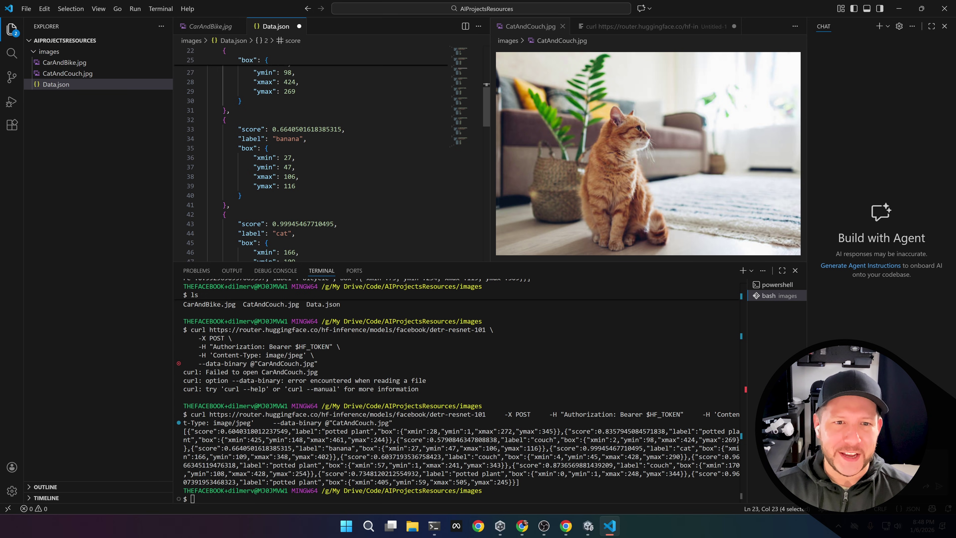
{"action": "scroll", "coordinate": [485, 113], "scroll_direction": "down", "scroll_amount": 3}
{"action": "left_click_drag", "start_coordinate": [280, 124], "coordinate": [295, 124]}
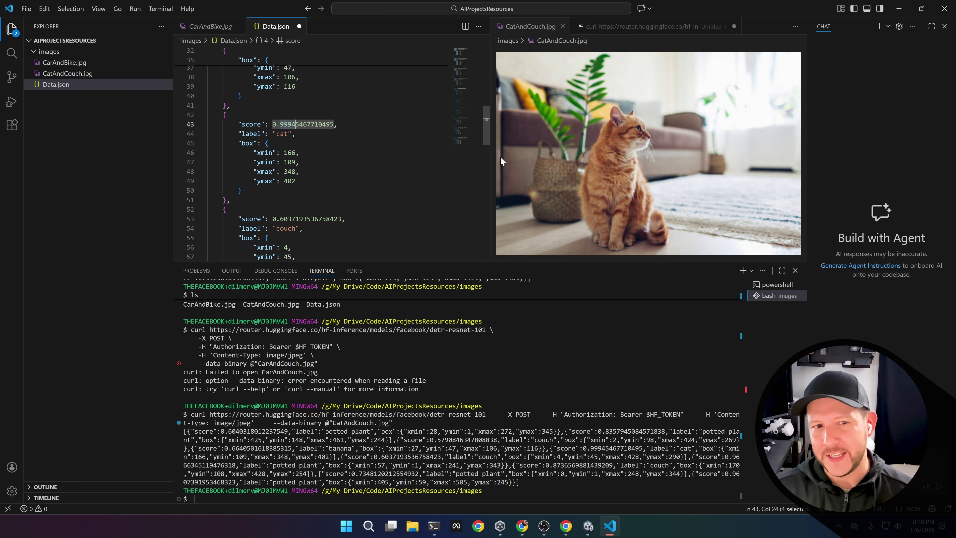
{"action": "scroll", "coordinate": [467, 151], "scroll_direction": "down", "scroll_amount": 4}
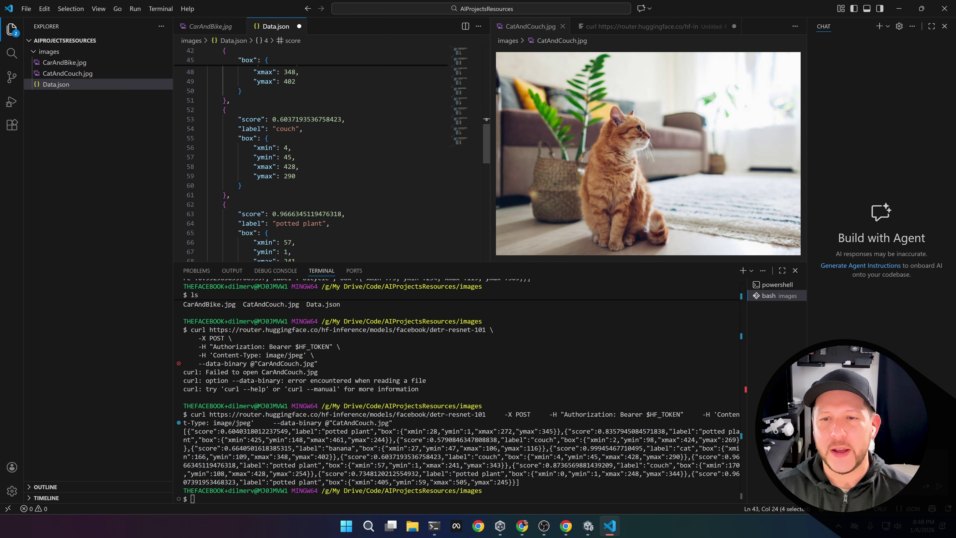
{"action": "left_click_drag", "start_coordinate": [291, 119], "coordinate": [303, 139]}
{"action": "scroll", "coordinate": [276, 119], "scroll_direction": "down", "scroll_amount": 3}
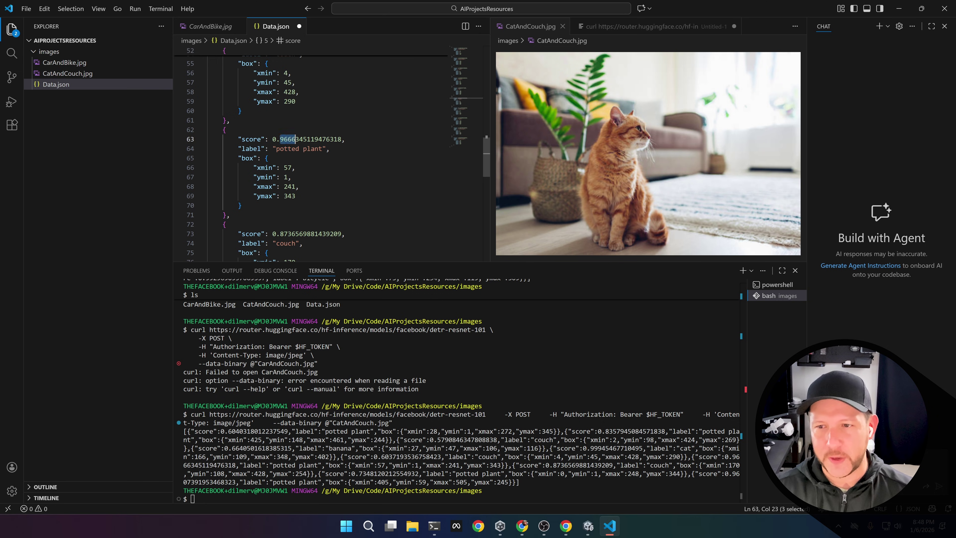
{"action": "left_click", "coordinate": [267, 158]}
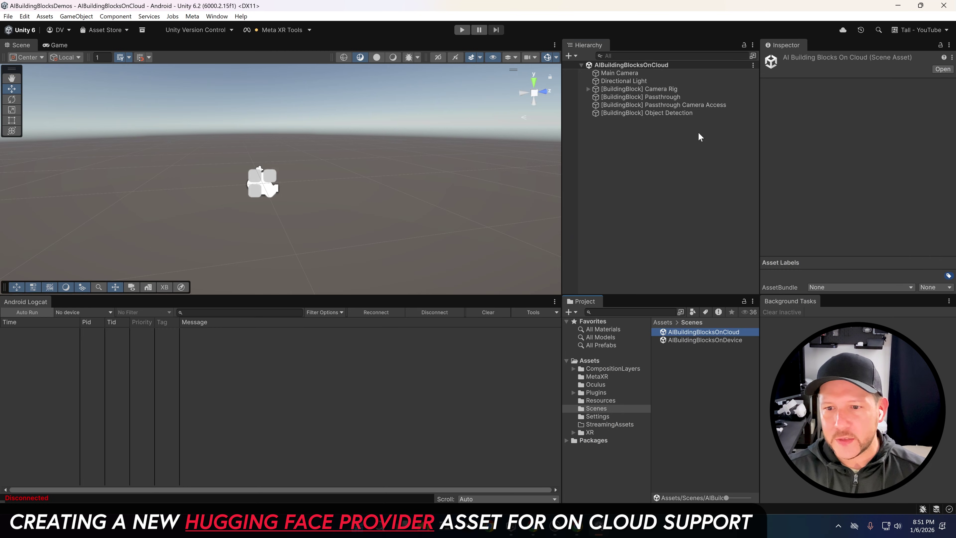
- Select the Object Detection building block and show its ObjectDetection_UnityInferenceEngineProvider asset settings
{"action": "left_click", "coordinate": [691, 113]}
{"action": "scroll", "coordinate": [901, 202], "scroll_direction": "down", "scroll_amount": 10}
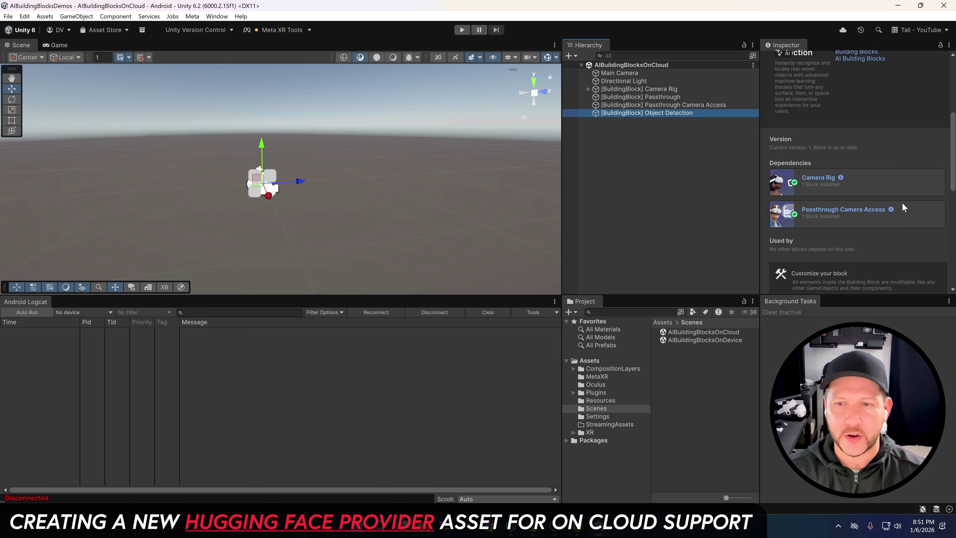
{"action": "left_click", "coordinate": [878, 222]}
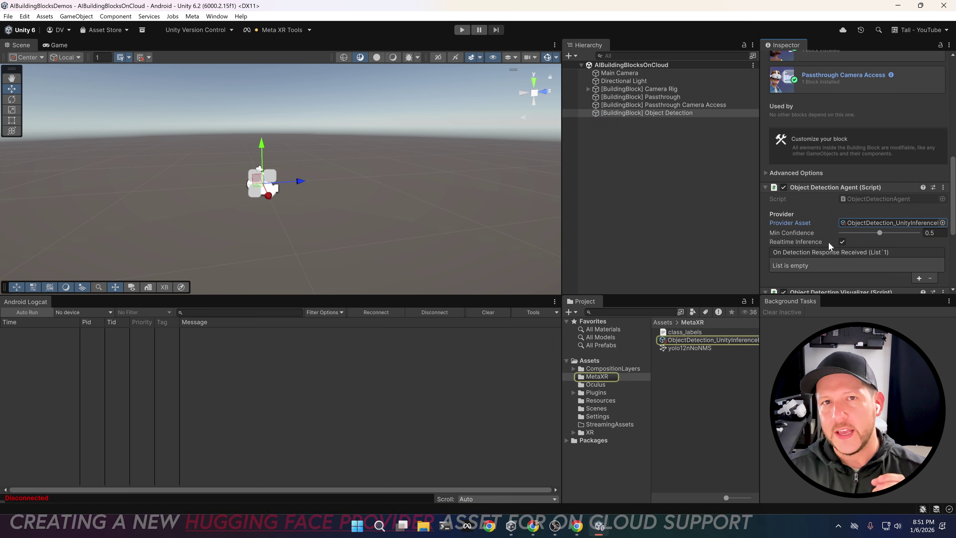
{"action": "left_click", "coordinate": [717, 340]}
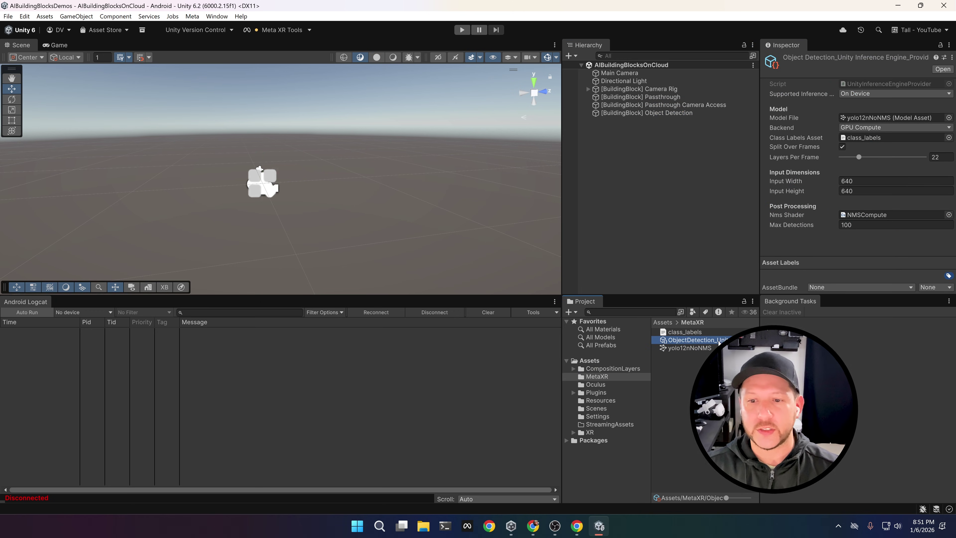
- Create a Meta > AI > Cloud HuggingFace Provider asset named ObjectDetection_HuggingFace_ProviderProfile
{"action": "right_click", "coordinate": [693, 381]}
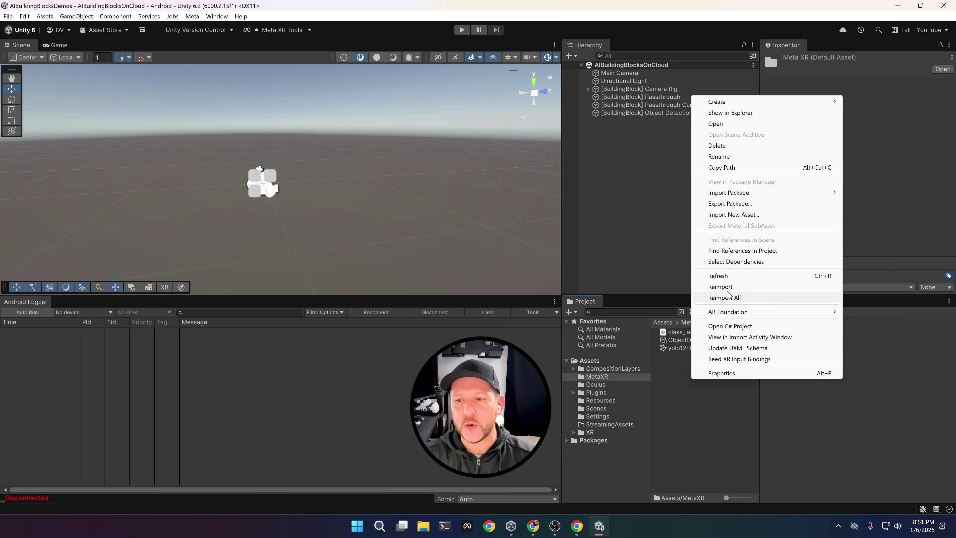
{"action": "mouse_move", "coordinate": [753, 101]}
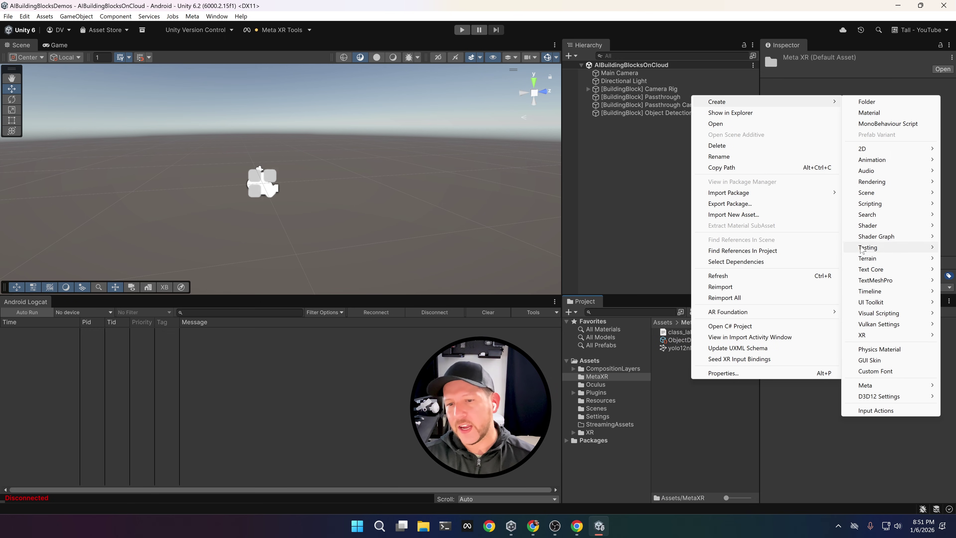
{"action": "mouse_move", "coordinate": [866, 385]}
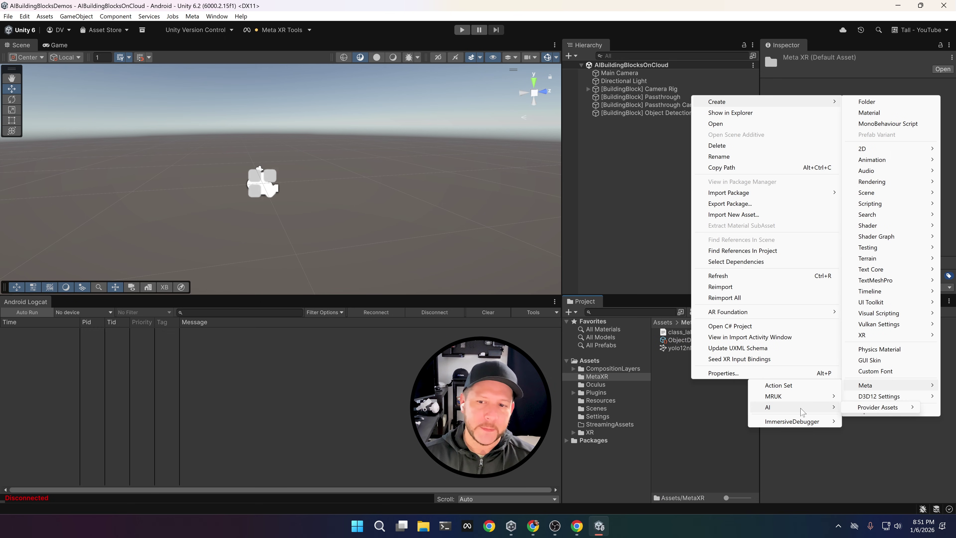
{"action": "mouse_move", "coordinate": [801, 410]}
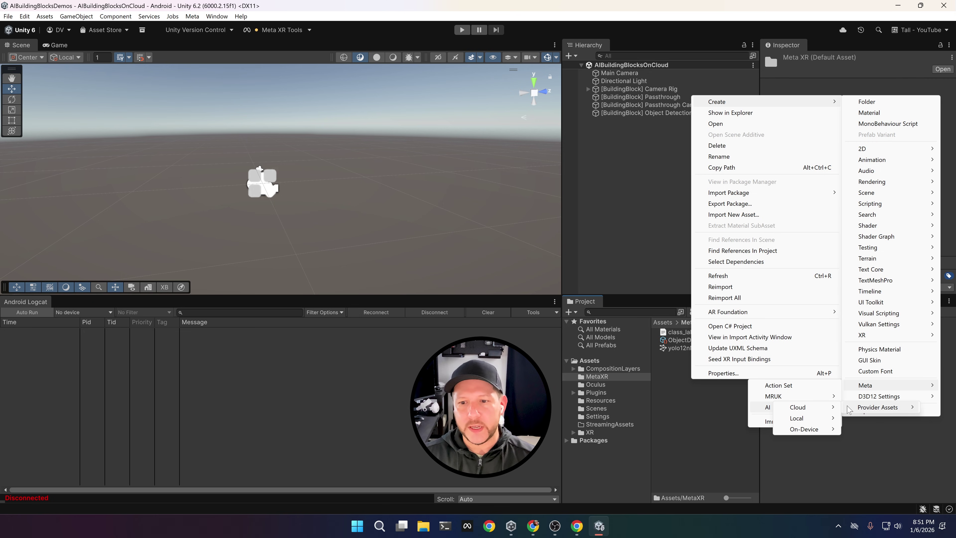
{"action": "mouse_move", "coordinate": [866, 407]}
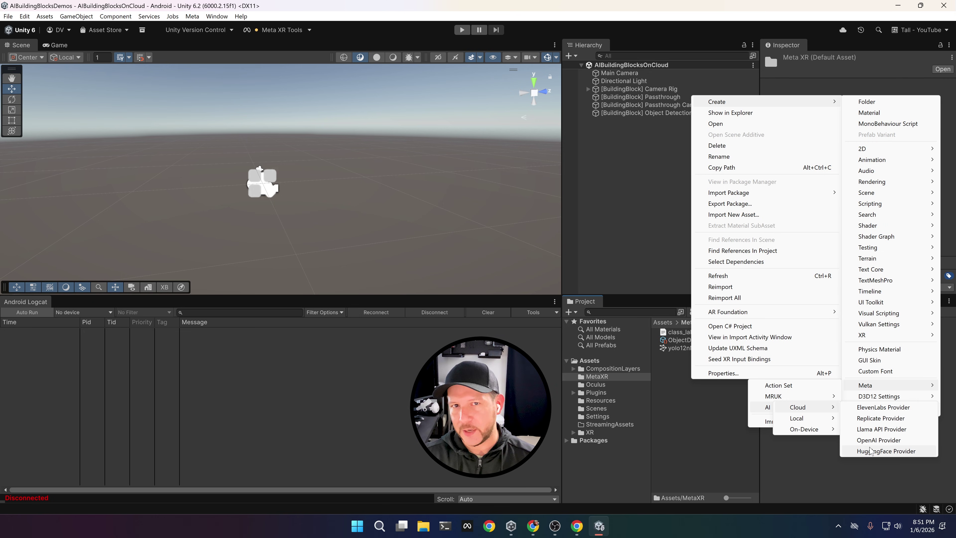
{"action": "left_click", "coordinate": [872, 450]}
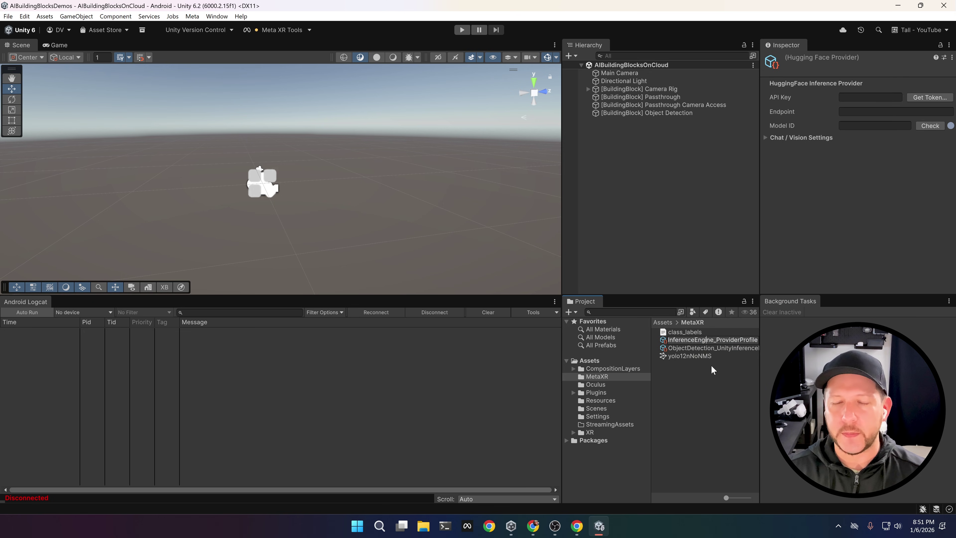
{"action": "type", "text": "Hu"}
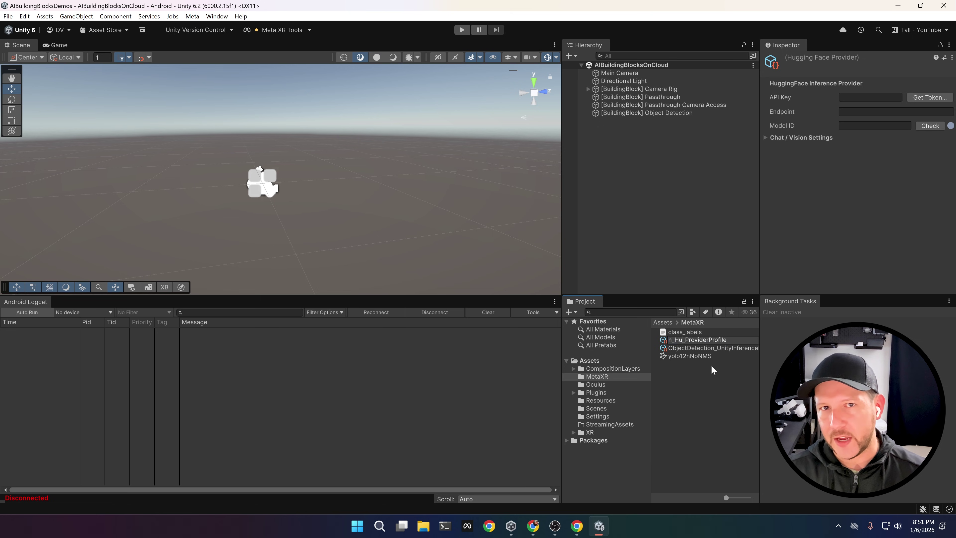
{"action": "type", "text": "ggingFace"}
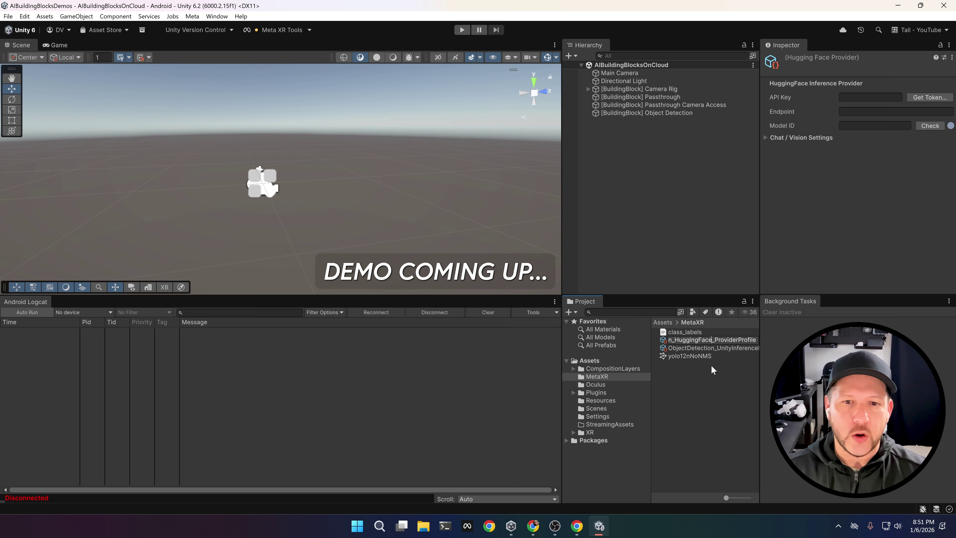
{"action": "key", "text": "Return"}
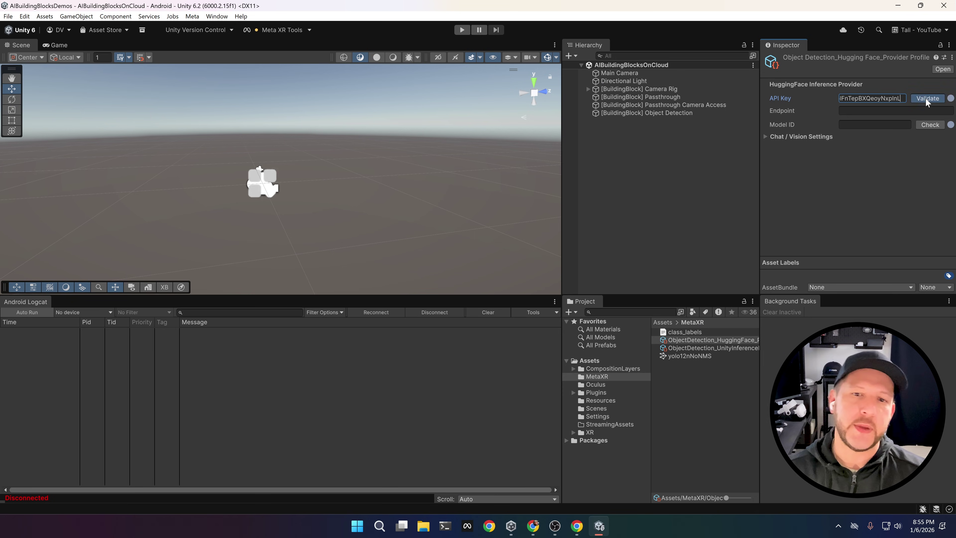
- Validate the API key, paste the detr-resnet-101 endpoint URL, and check model ID facebook/detr-resnet-101
{"action": "left_click", "coordinate": [927, 98]}
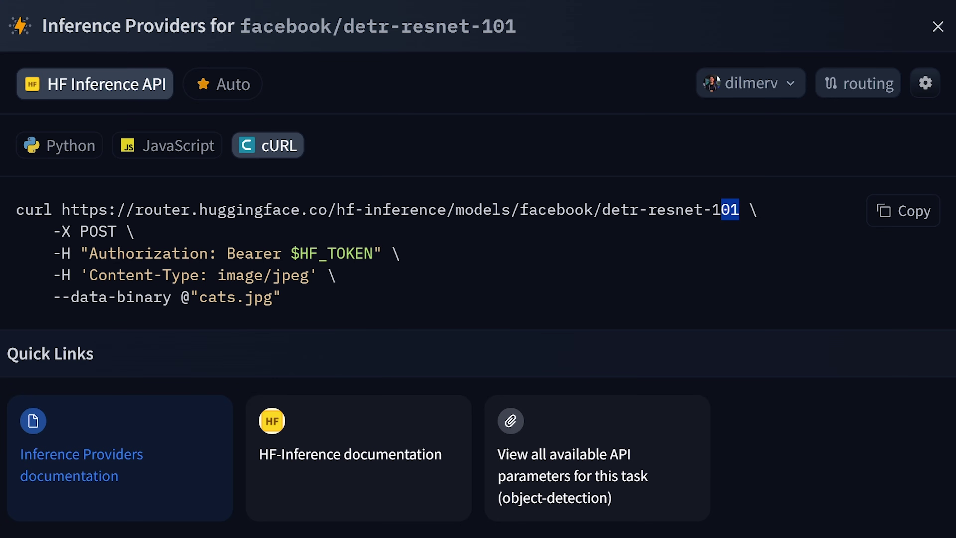
{"action": "left_click_drag", "start_coordinate": [721, 209], "coordinate": [61, 210]}
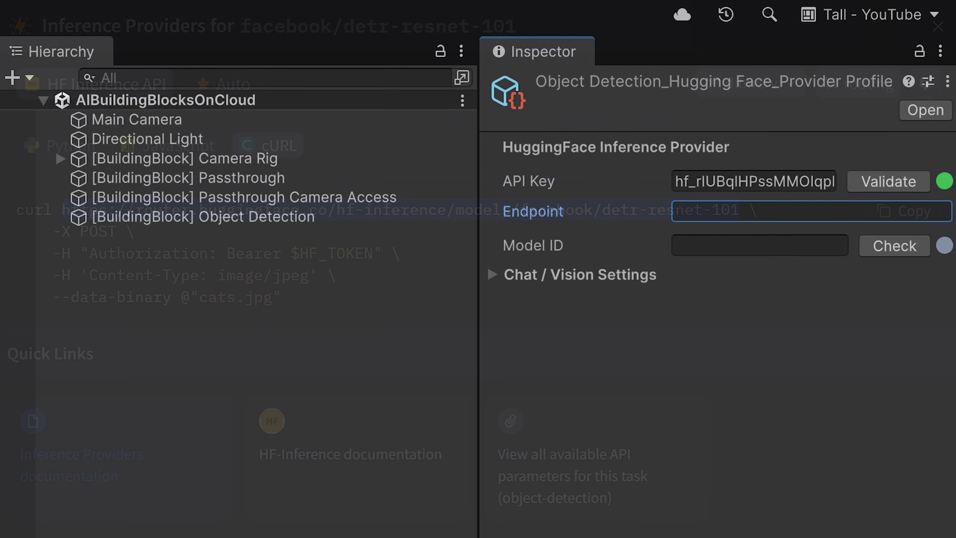
{"action": "type", "text": "https://router.huggingface.co/hf-inference/models/facebook/detr-resnet-101"}
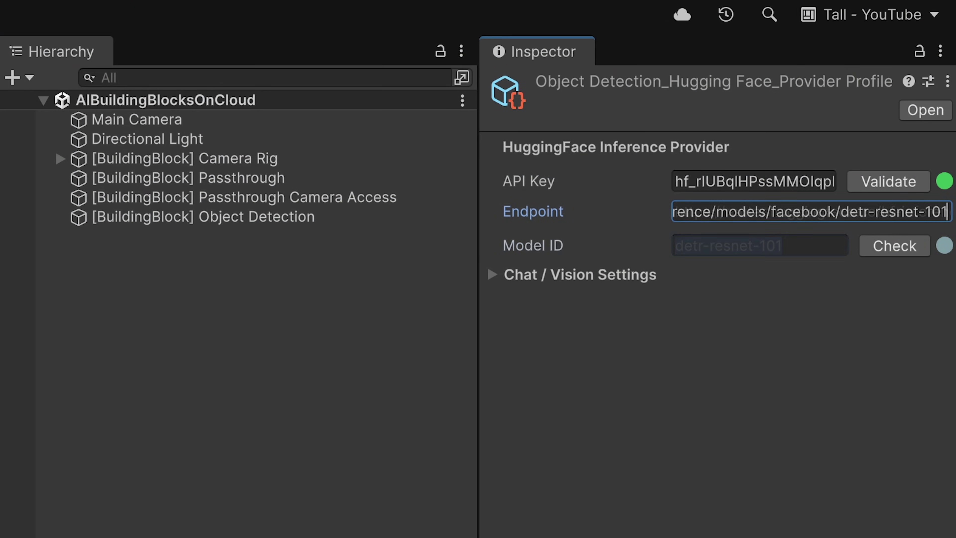
{"action": "left_click", "coordinate": [916, 251]}
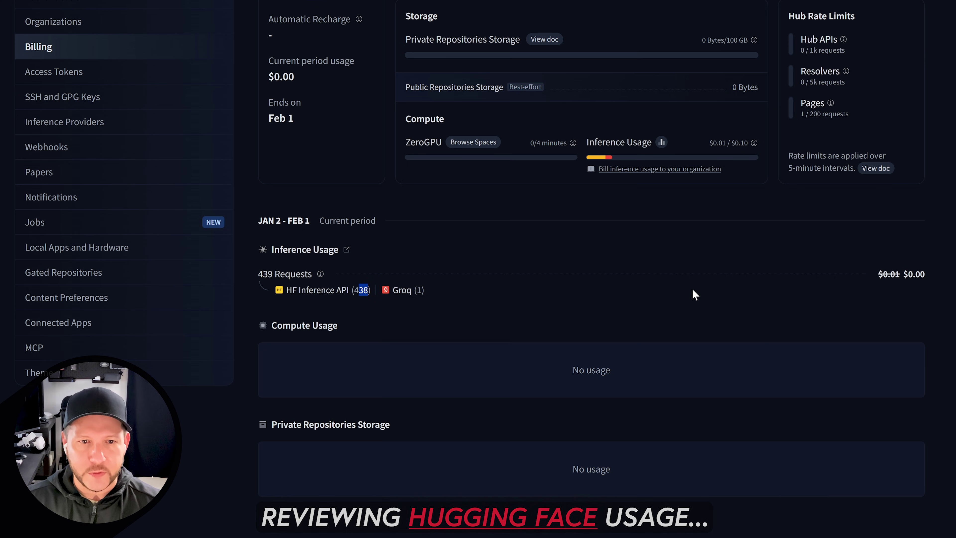
{"action": "scroll", "coordinate": [694, 295], "scroll_direction": "down", "scroll_amount": 1}
- Review Inference Providers usage: facebook/detr-resnet-101 at 437 requests, $0.01, 312 on Jan 5
{"action": "scroll", "coordinate": [698, 295], "scroll_direction": "up", "scroll_amount": 5}
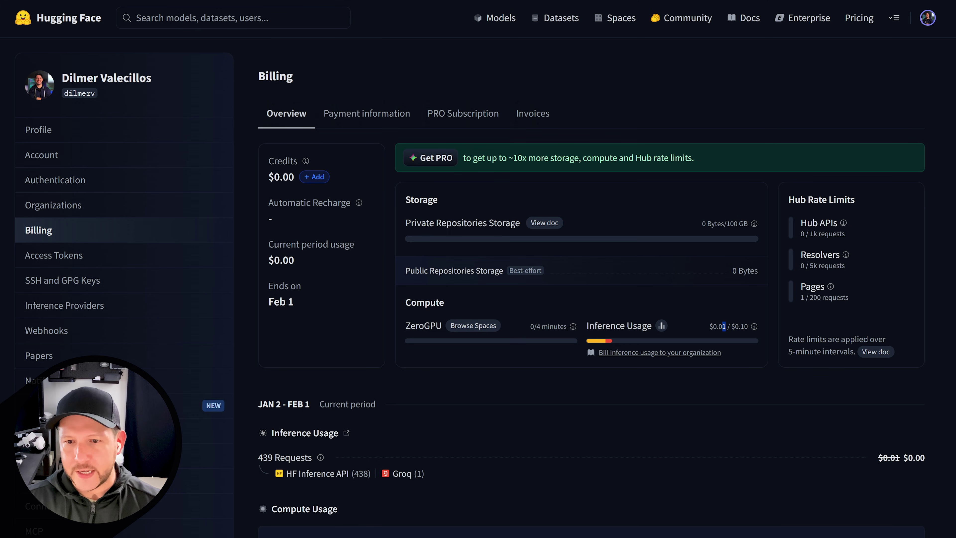
{"action": "left_click", "coordinate": [661, 326]}
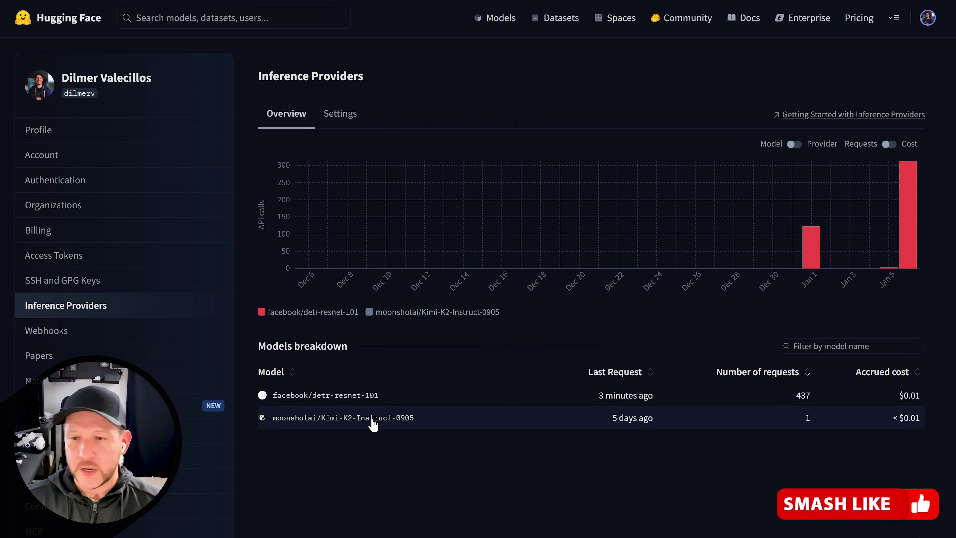
{"action": "mouse_move", "coordinate": [820, 265]}
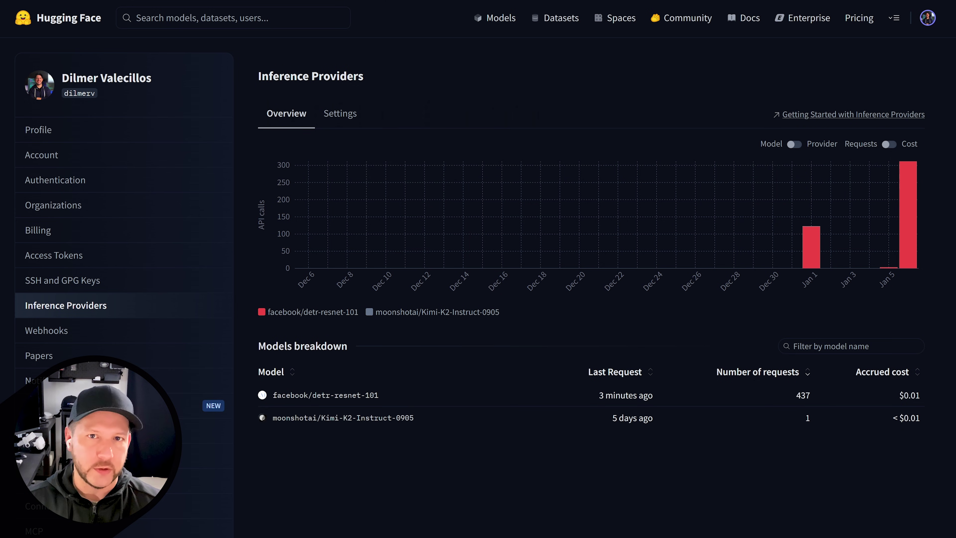
{"action": "mouse_move", "coordinate": [891, 274]}
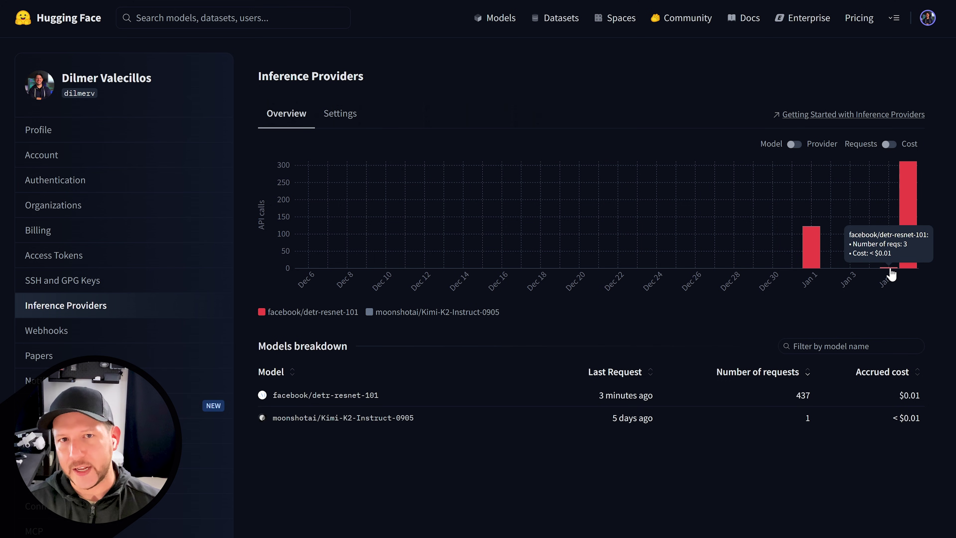
{"action": "mouse_move", "coordinate": [904, 224]}
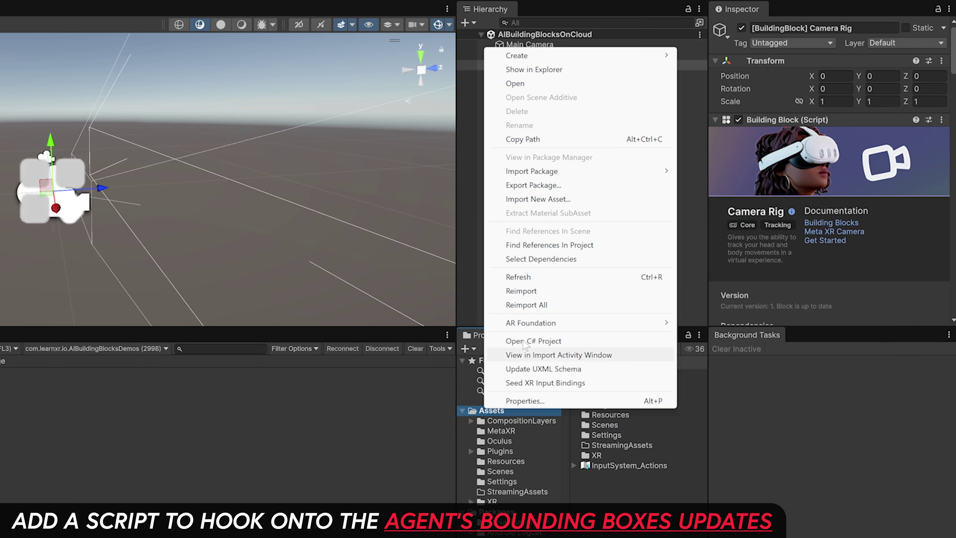
- Create a Scripts folder containing a new ObjectDetectionMetrics MonoBehaviour script
{"action": "mouse_move", "coordinate": [501, 53]}
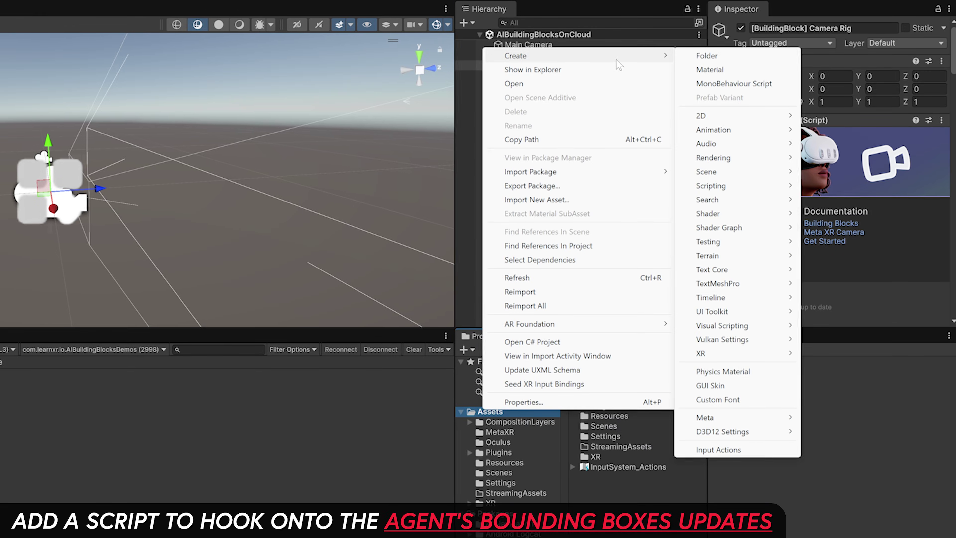
{"action": "left_click", "coordinate": [821, 55]}
{"action": "type", "text": "Scripts"}
{"action": "key", "text": "Return"}
{"action": "double_click", "coordinate": [610, 440]}
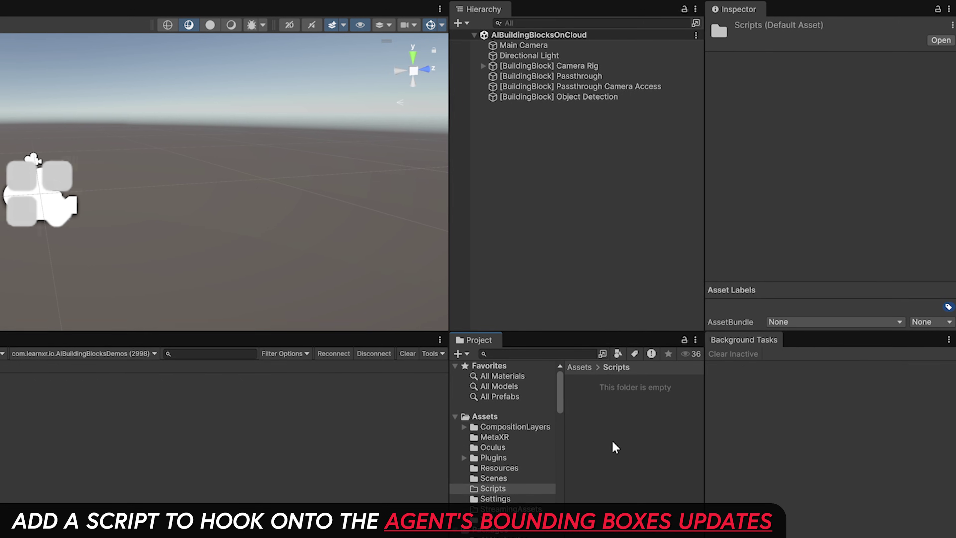
{"action": "right_click", "coordinate": [614, 444]}
{"action": "mouse_move", "coordinate": [684, 87]}
{"action": "left_click", "coordinate": [866, 111]}
{"action": "type", "text": "ObjectDetec"}
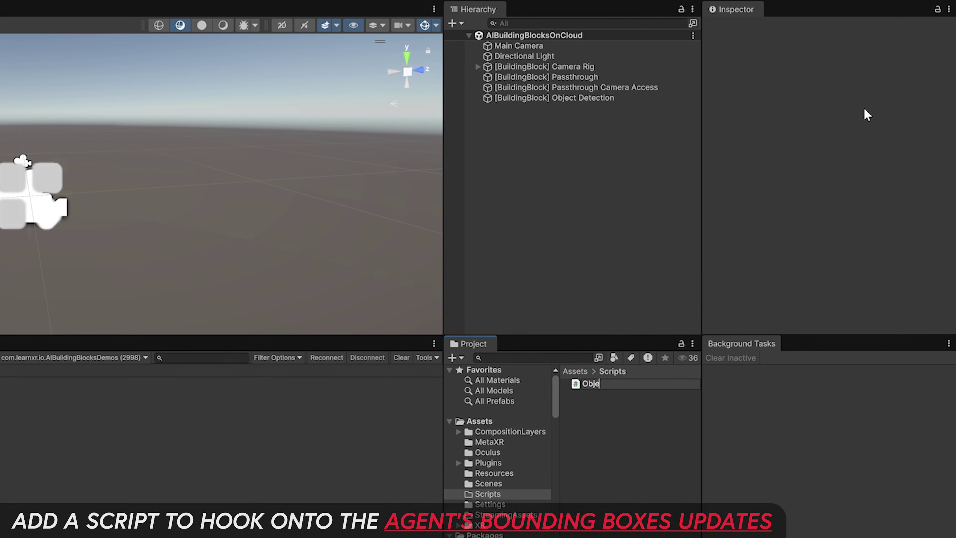
{"action": "type", "text": "tionMetrics"}
{"action": "key", "text": "Return"}
- Add an empty GameObject named Object Detection Metrics and attach the ObjectDetectionMetrics script
{"action": "right_click", "coordinate": [581, 211]}
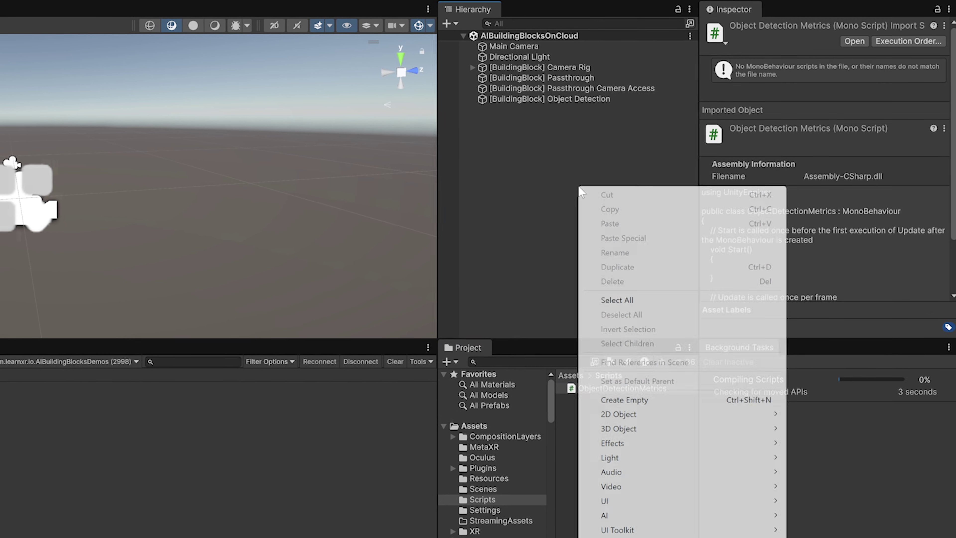
{"action": "left_click", "coordinate": [638, 402]}
{"action": "type", "text": "Object Detection Metrics"}
{"action": "key", "text": "Return"}
{"action": "left_click", "coordinate": [809, 130]}
{"action": "type", "text": "object"}
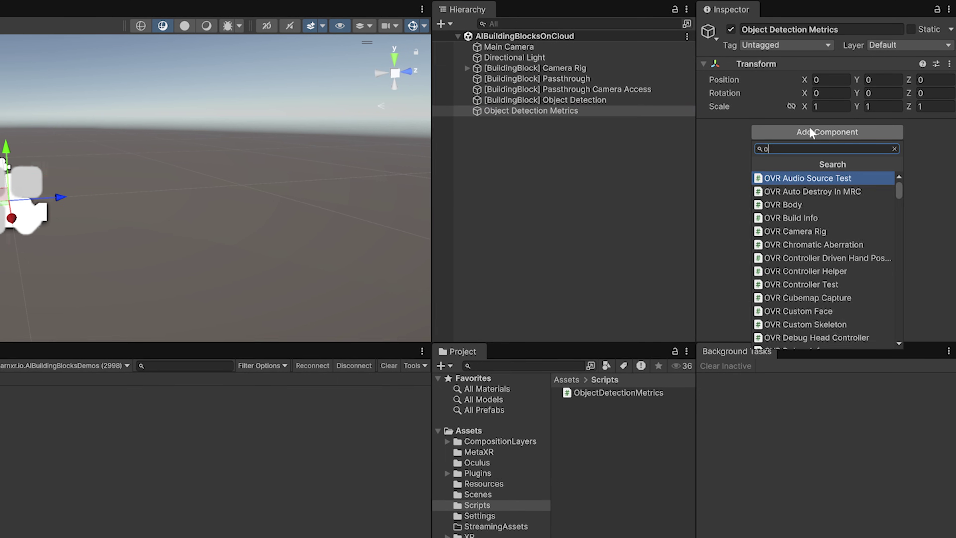
{"action": "type", "text": "detection"}
{"action": "left_click", "coordinate": [804, 181]}
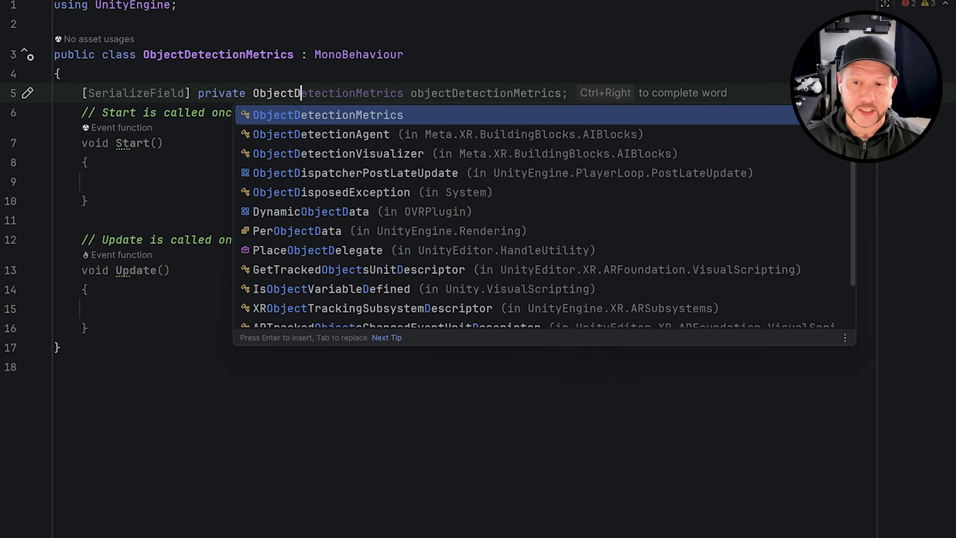
- Add a Start null check that logs an error when objectDetectionAgent is unassigned and returns
{"action": "key", "text": "Down"}
{"action": "key", "text": "Return"}
{"action": "type", "text": "if (objectDetectionAgent == null)"}
{"action": "key", "text": "Return"}
{"action": "type", "text": "{"}
{"action": "key", "text": "Return"}
{"action": "type", "text": "Debug.LogError"}
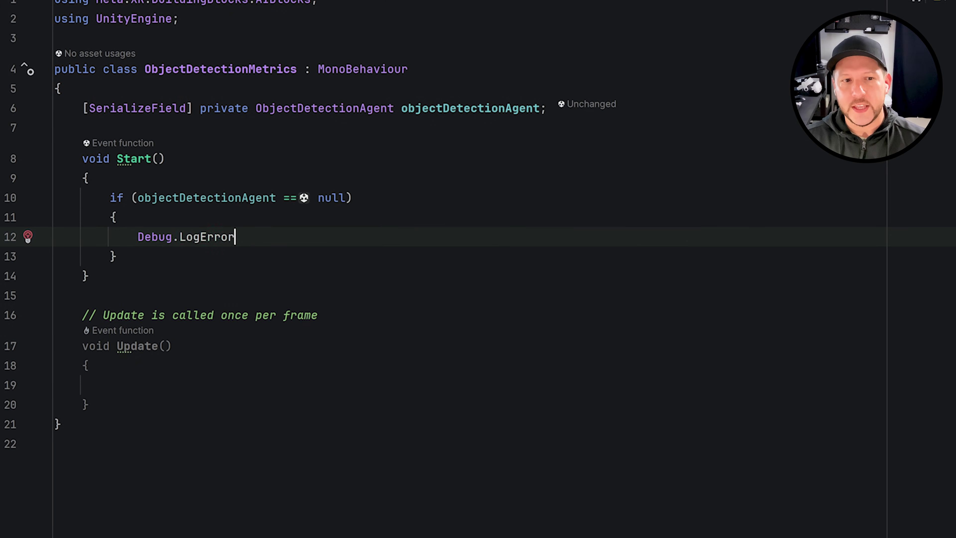
{"action": "type", "text": "(\"Object Detection Agent component needs to be assigned"}
{"action": "left_click", "coordinate": [368, 235]}
{"action": "key", "text": "BackSpace"}
{"action": "key", "text": "ctrl+Left"}
{"action": "key", "text": "BackSpace"}
{"action": "key", "text": "End"}
- Subscribe to objectDetectionAgent.OnBoxesUpdated with a generated handler that records detection times
{"action": "key", "text": "Return"}
{"action": "type", "text": "return;"}
{"action": "key", "text": "Down"}
{"action": "key", "text": "End"}
{"action": "key", "text": "Return"}
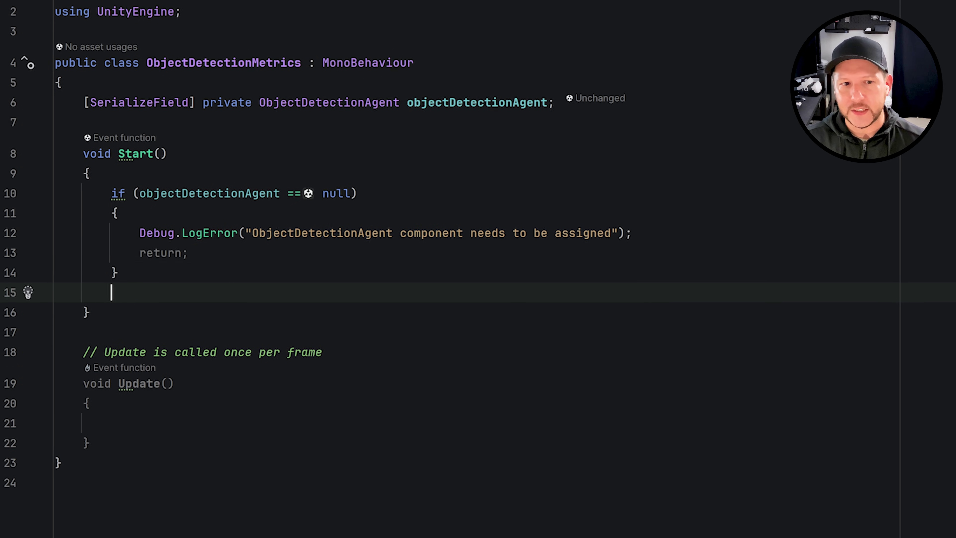
{"action": "type", "text": "objectDetectionAgent.On"}
{"action": "key", "text": "Down"}
{"action": "key", "text": "Return"}
{"action": "type", "text": "+="}
{"action": "key", "text": "Return"}
{"action": "type", "text": "boxDataListOnDestroyobjectDetectionAgent.onb"}
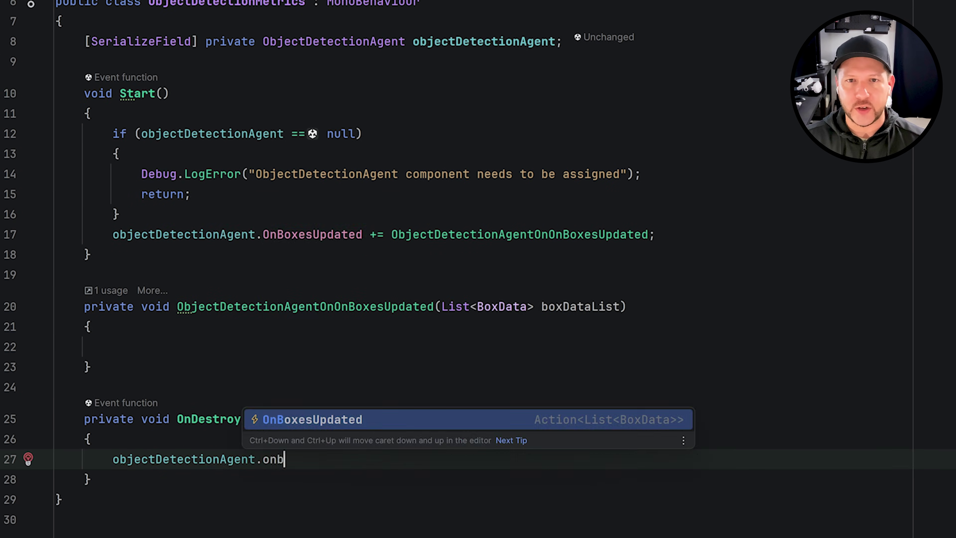
{"action": "key", "text": "Return"}
{"action": "type", "text": "float detectionStartTime = Time.realtimeSinceStartup;"}
- Log each box's index, time, elapsed time, label, position and rotation, then filter Logcat for Cell Phone
{"action": "key", "text": "Return"}
{"action": "type", "text": "foreach (var boxData in boxDataList)"}
{"action": "key", "text": "Return"}
{"action": "type", "text": "float detectionTime = Time.realtimeSinceStartup;"}
{"action": "key", "text": "Return"}
{"action": "type", "text": "float ela"}
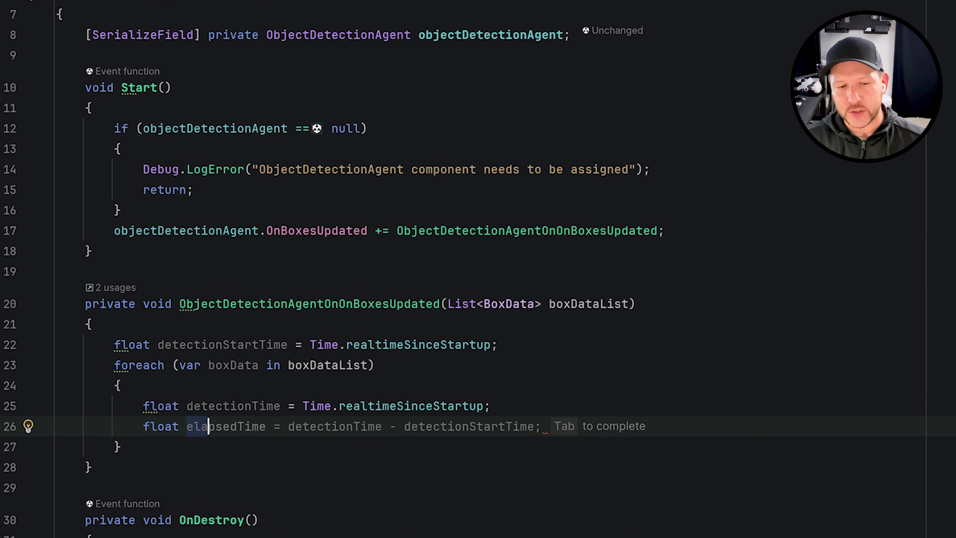
{"action": "key", "text": "Tab"}
{"action": "key", "text": "Return"}
{"action": "type", "text": "Debug.Log($\"Object Detected"}
{"action": "key", "text": "Up"}
{"action": "key", "text": "Up"}
{"action": "key", "text": "Up"}
{"action": "key", "text": "Up"}
{"action": "key", "text": "Up"}
{"action": "key", "text": "End"}
{"action": "key", "text": "Return"}
{"action": "type", "text": "int index = 0;"}
{"action": "key", "text": "Down"}
{"action": "key", "text": "Down"}
{"action": "key", "text": "Down"}
{"action": "key", "text": "Down"}
{"action": "key", "text": "Down"}
{"action": "key", "text": "End"}
{"action": "key", "text": "Left"}
{"action": "key", "text": "Left"}
{"action": "key", "text": "Left"}
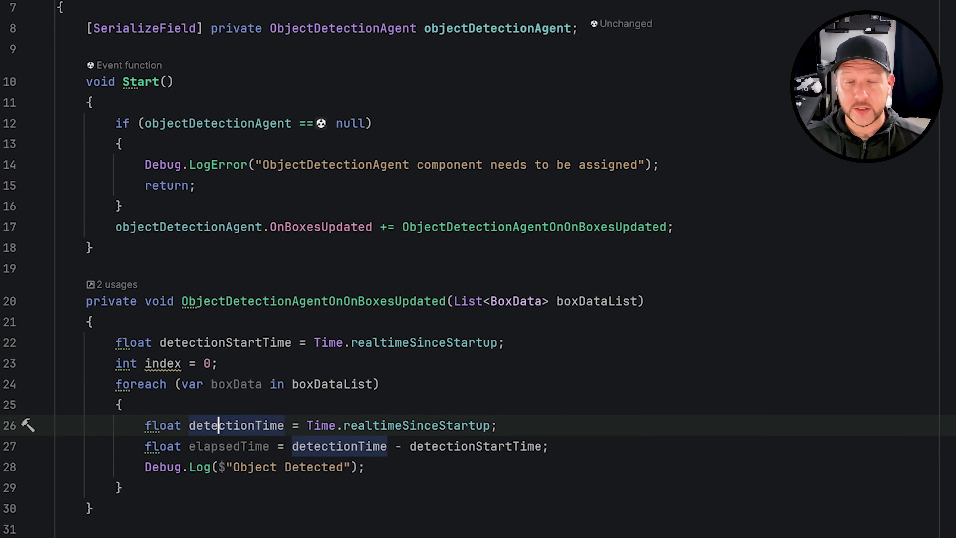
{"action": "type", "text": "[{index++}] Time={detectionTime:F3}s Elapsed={elapsedTime:F3}s\" +"}
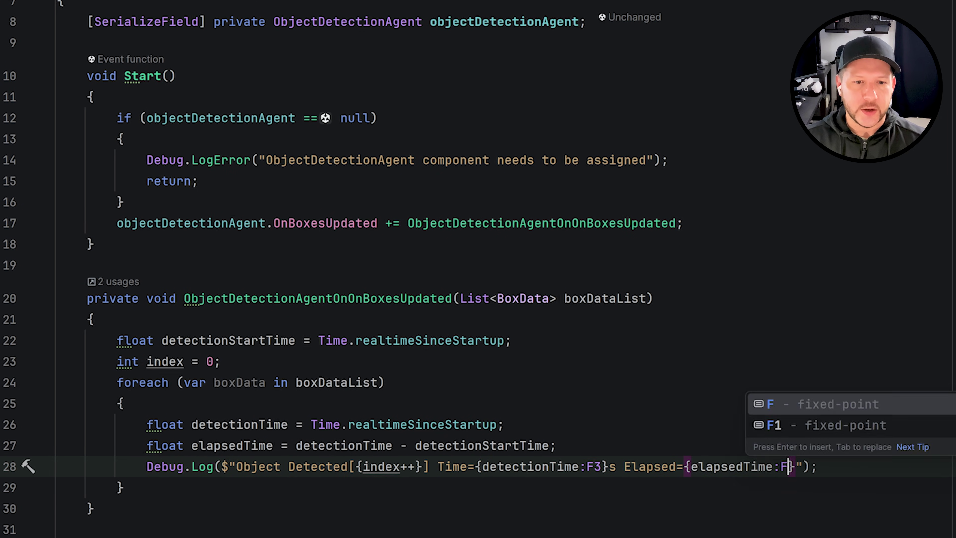
{"action": "key", "text": "Return"}
{"action": "type", "text": "$\"(Label={boxData.label} Bounds Pos={boxData.position} Rot={boxData.rotation})"}
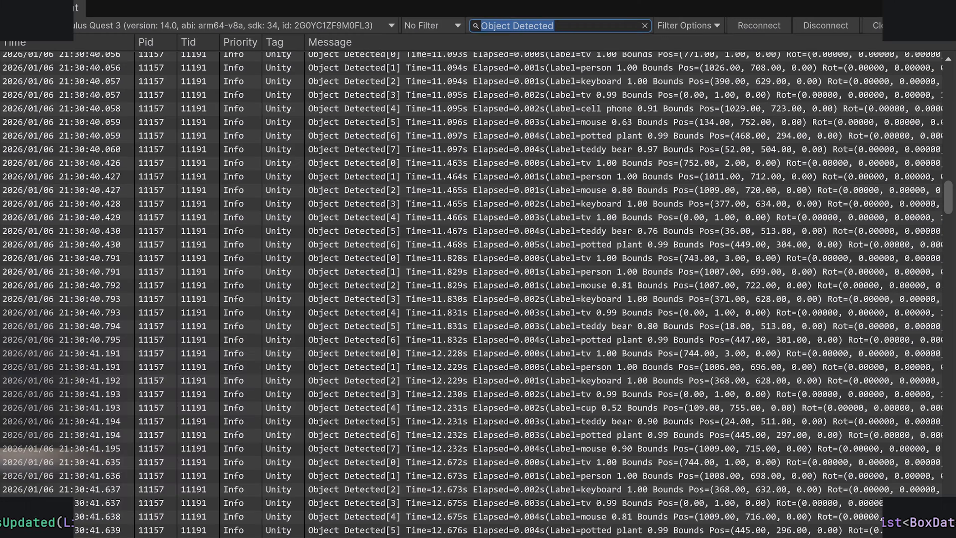
{"action": "type", "text": "Cell Phone"}
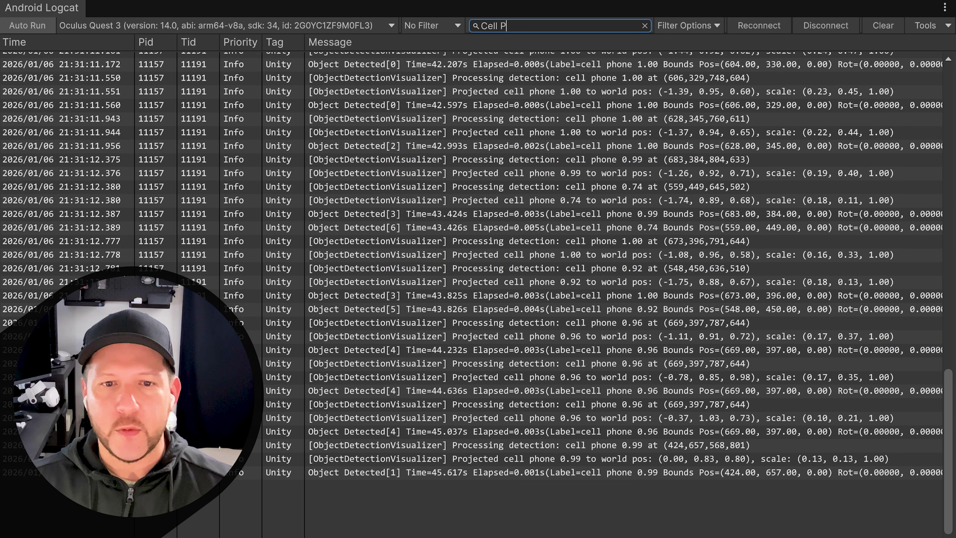
- Scroll to the earliest Cell Phone log rows and inspect the 21:30:35 Object Detected entries
{"action": "left_click", "coordinate": [616, 189]}
{"action": "scroll", "coordinate": [704, 198], "scroll_direction": "up", "scroll_amount": 15}
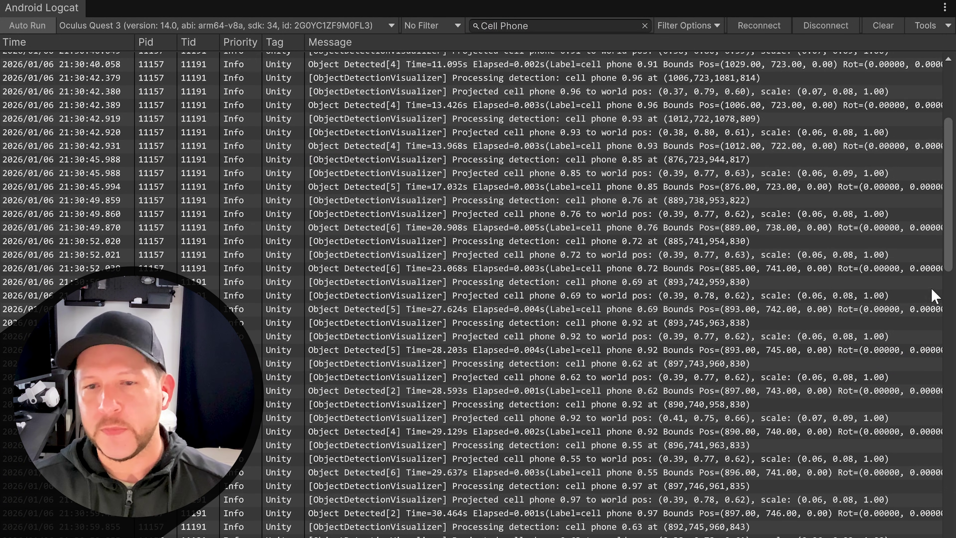
{"action": "left_click_drag", "start_coordinate": [950, 249], "coordinate": [952, 126]}
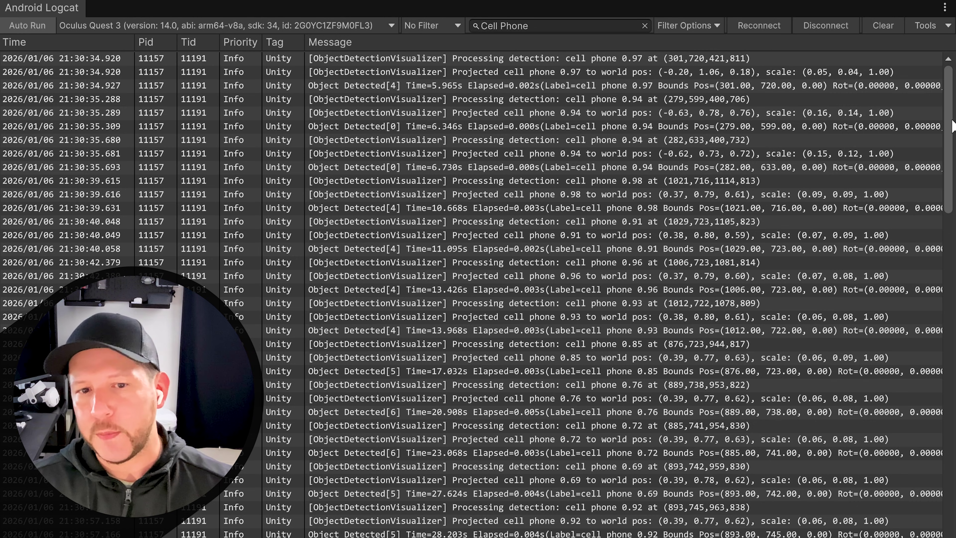
{"action": "left_click", "coordinate": [515, 168]}
{"action": "left_click", "coordinate": [524, 152]}
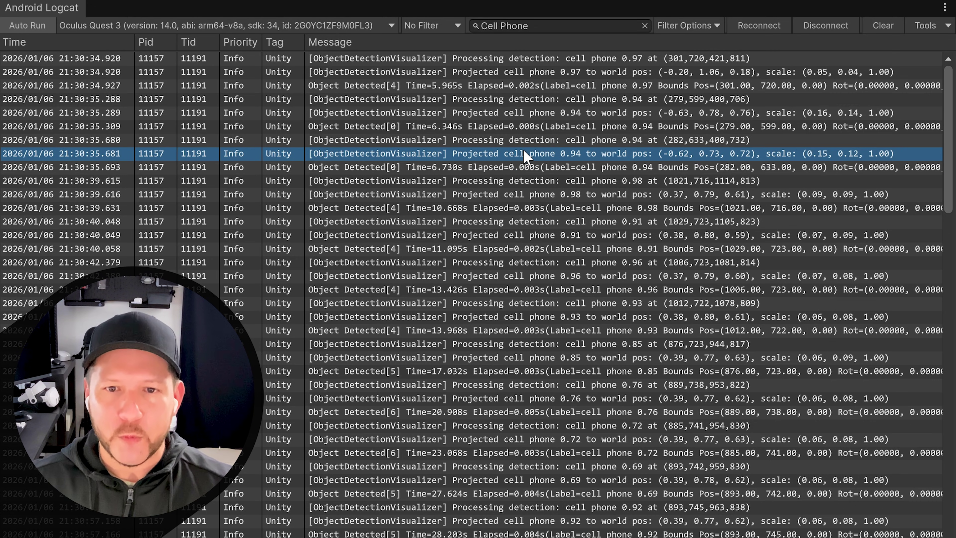
{"action": "left_click", "coordinate": [539, 143]}
{"action": "left_click", "coordinate": [547, 126]}
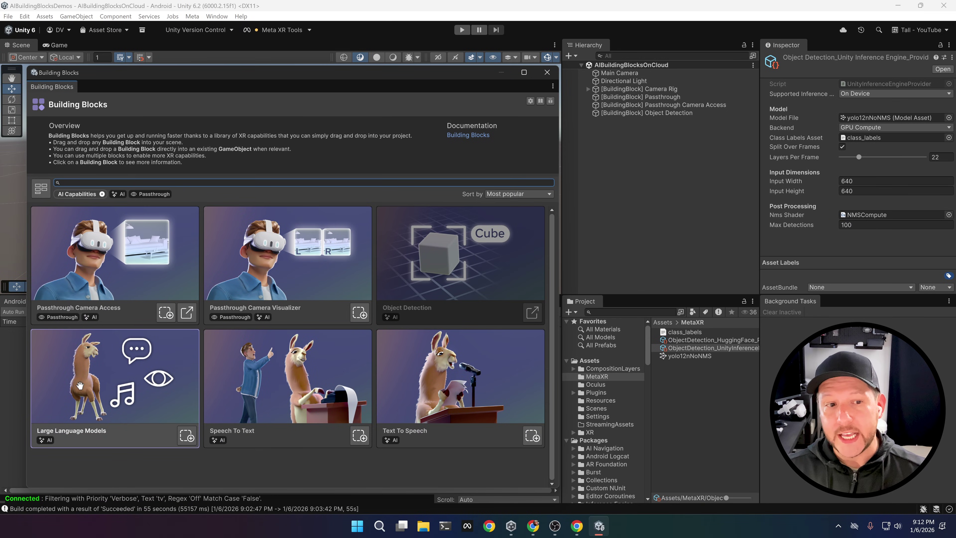
- Open the Large Language Models block, follow its LLM prefab, and read the LlmAgent script source
{"action": "left_click", "coordinate": [80, 385]}
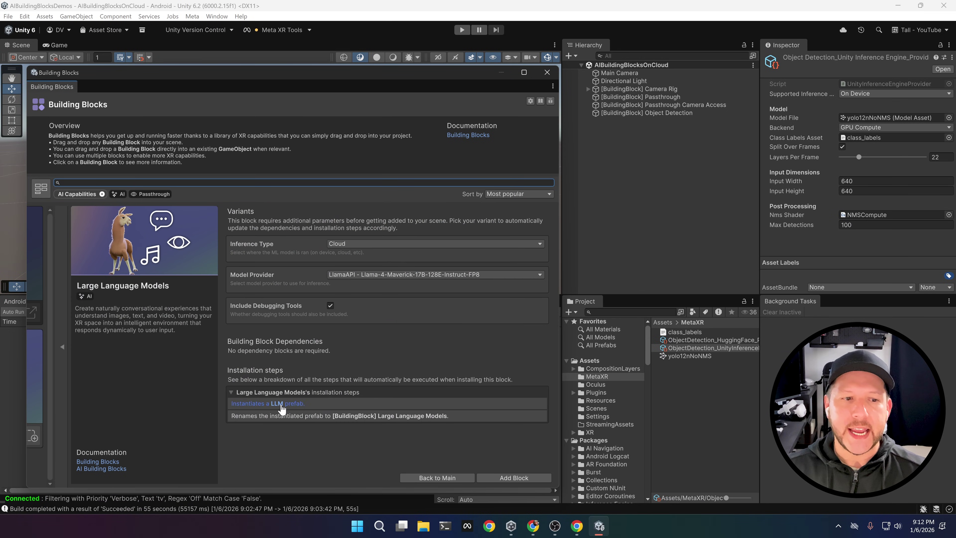
{"action": "left_click", "coordinate": [277, 403]}
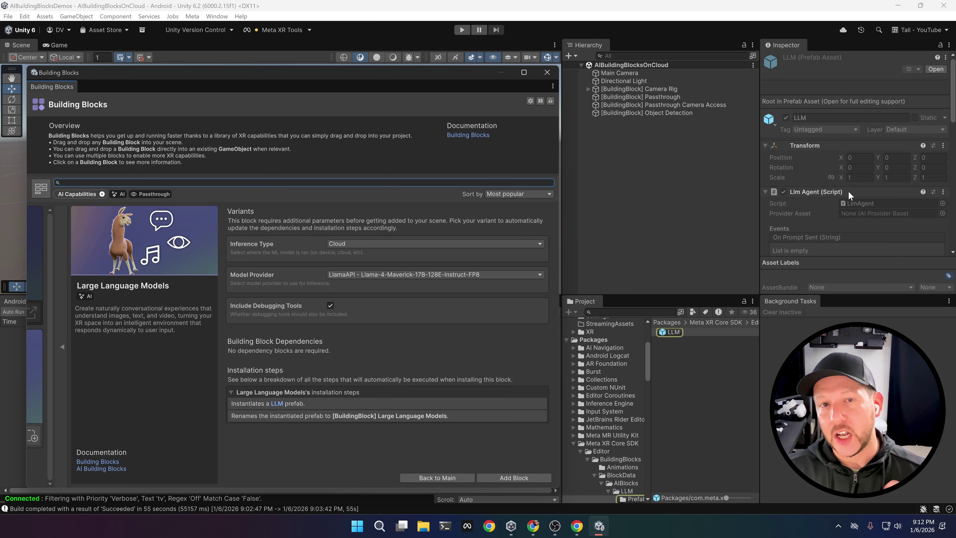
{"action": "left_click", "coordinate": [857, 203]}
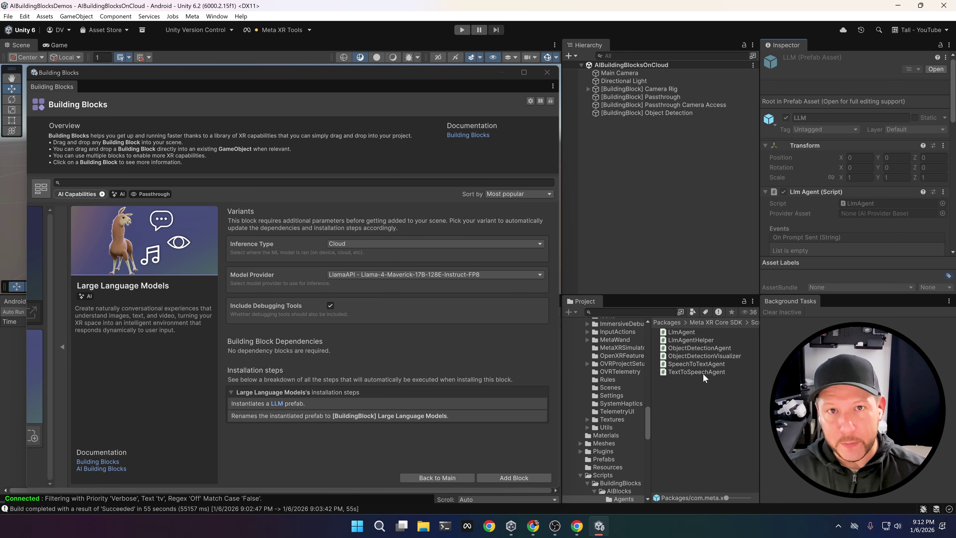
{"action": "left_click", "coordinate": [686, 333]}
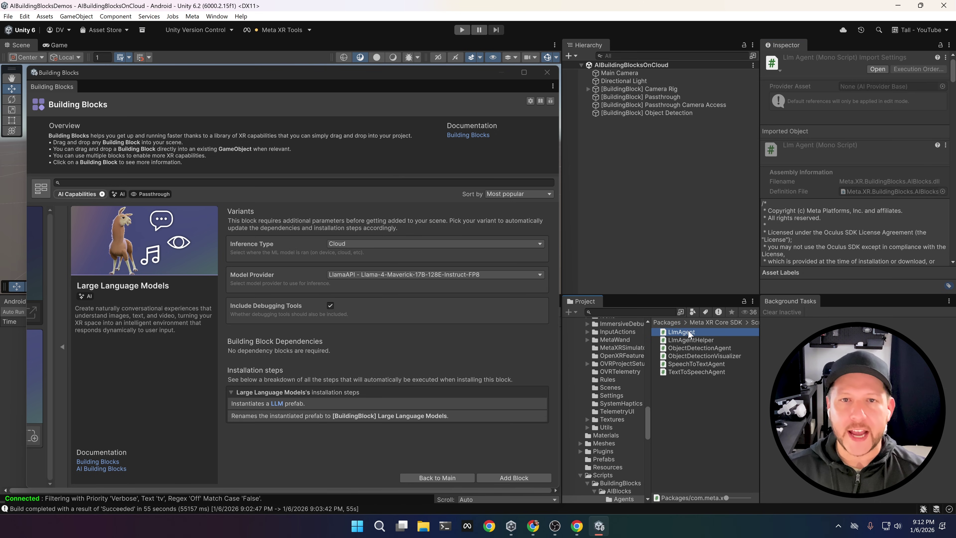
{"action": "scroll", "coordinate": [854, 158], "scroll_direction": "down", "scroll_amount": 10}
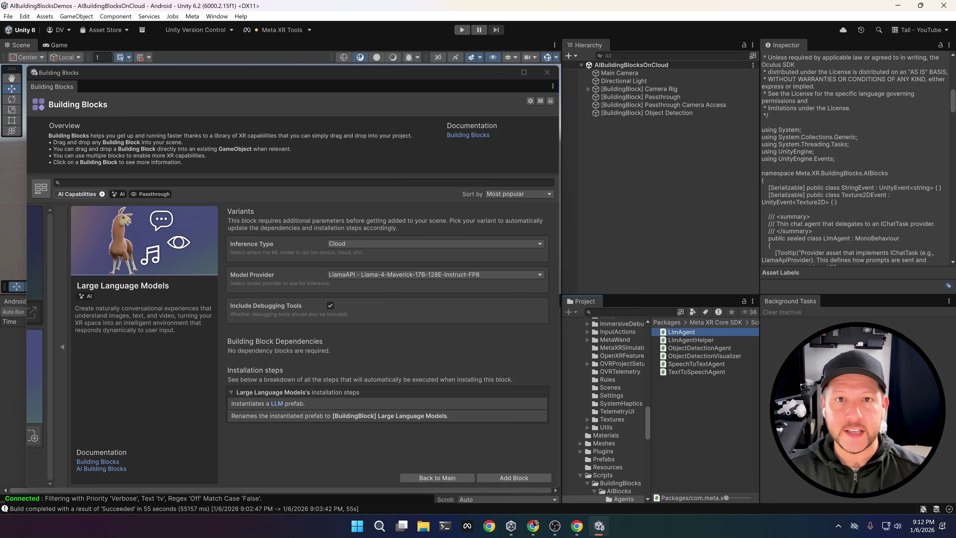
{"action": "scroll", "coordinate": [854, 158], "scroll_direction": "down", "scroll_amount": 5}
{"action": "scroll", "coordinate": [854, 158], "scroll_direction": "down", "scroll_amount": 7}
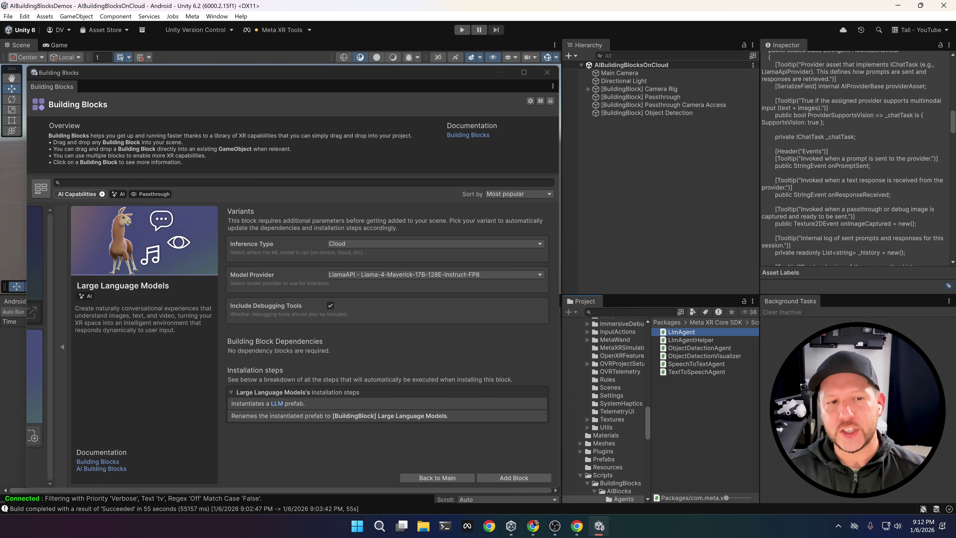